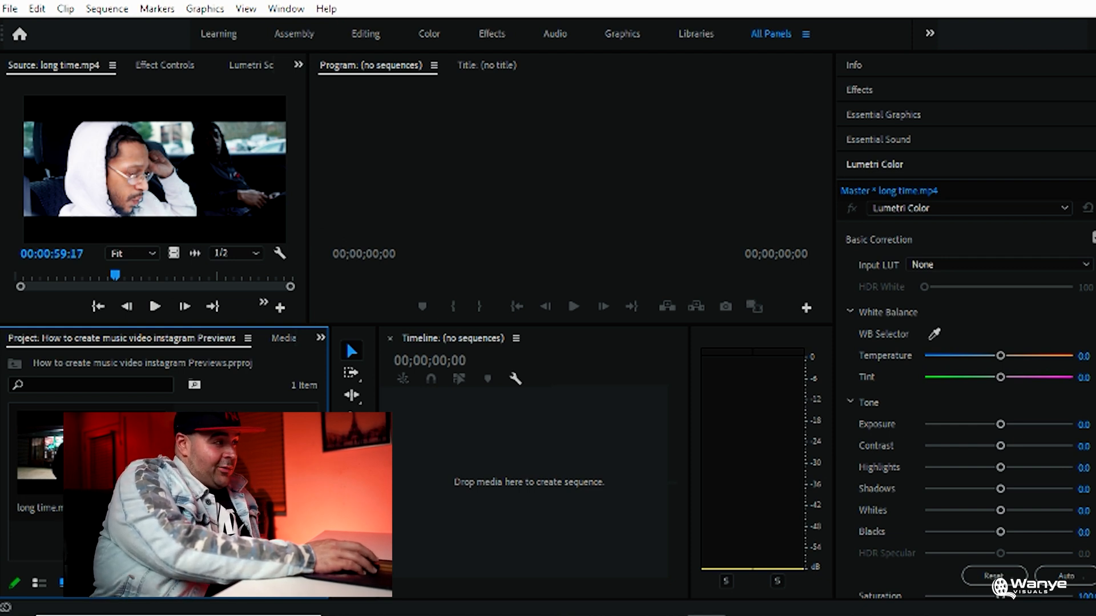
# Create a sequence from the long time.mp4 clip and widen the timeline's working area
pyautogui.click(143, 195)
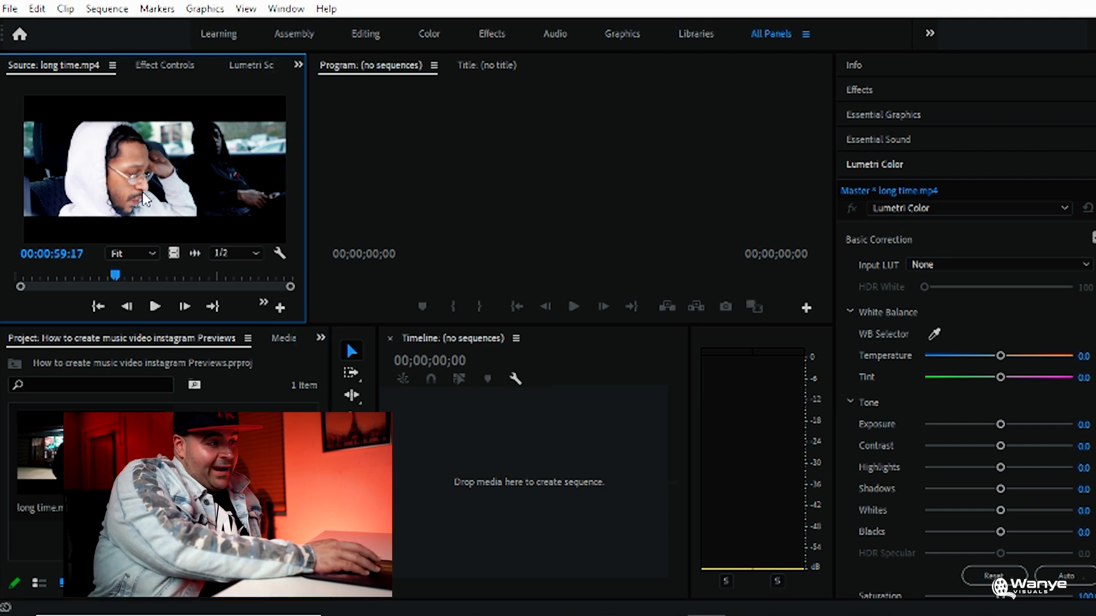
pyautogui.moveTo(560, 410); pyautogui.dragTo(571, 457)
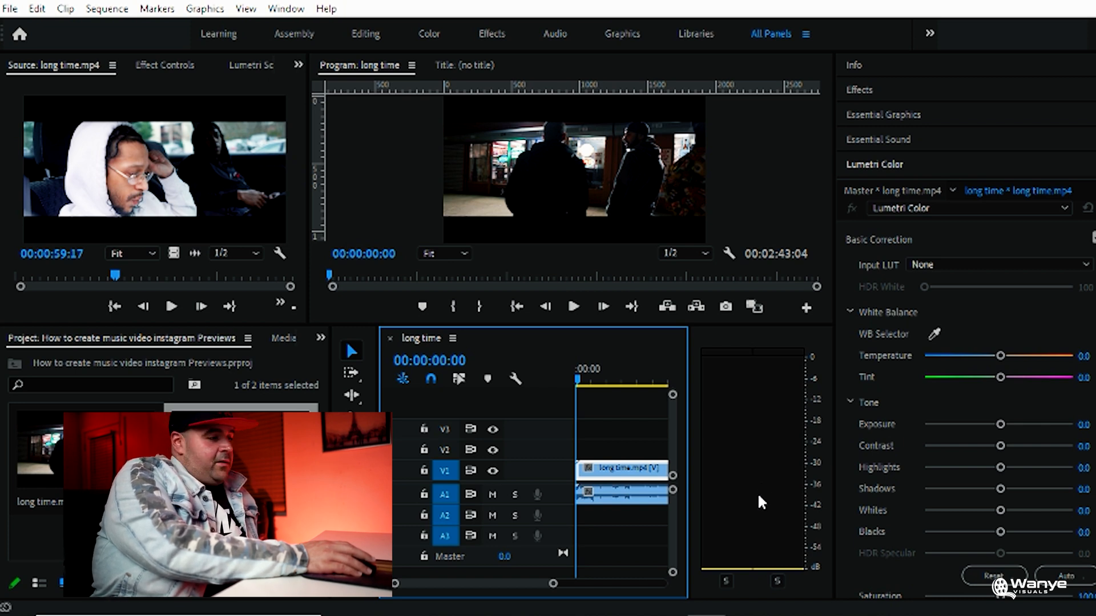
pyautogui.moveTo(553, 585); pyautogui.dragTo(571, 585)
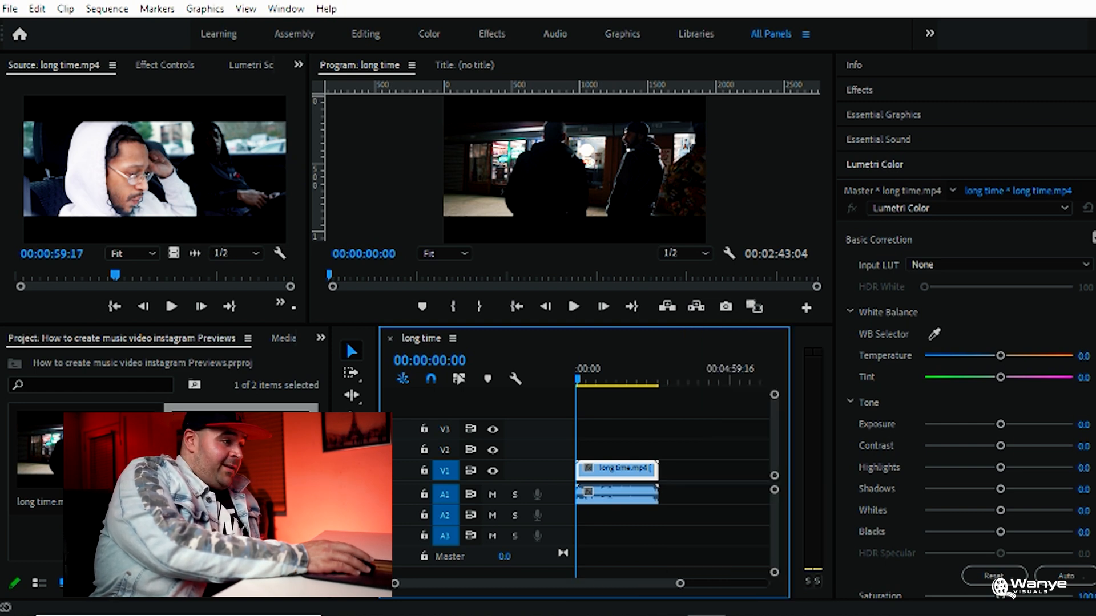
pyautogui.moveTo(347, 342); pyautogui.dragTo(272, 342)
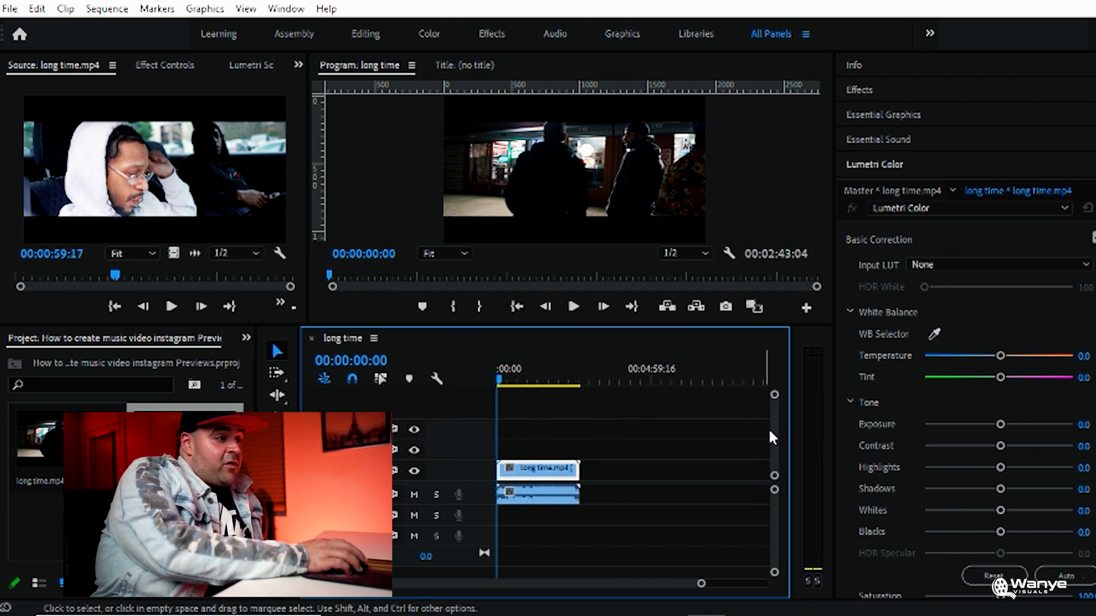
# Find the start of the preview section in the sequence and mark the In point at about 00:01:11
pyautogui.click(524, 375)
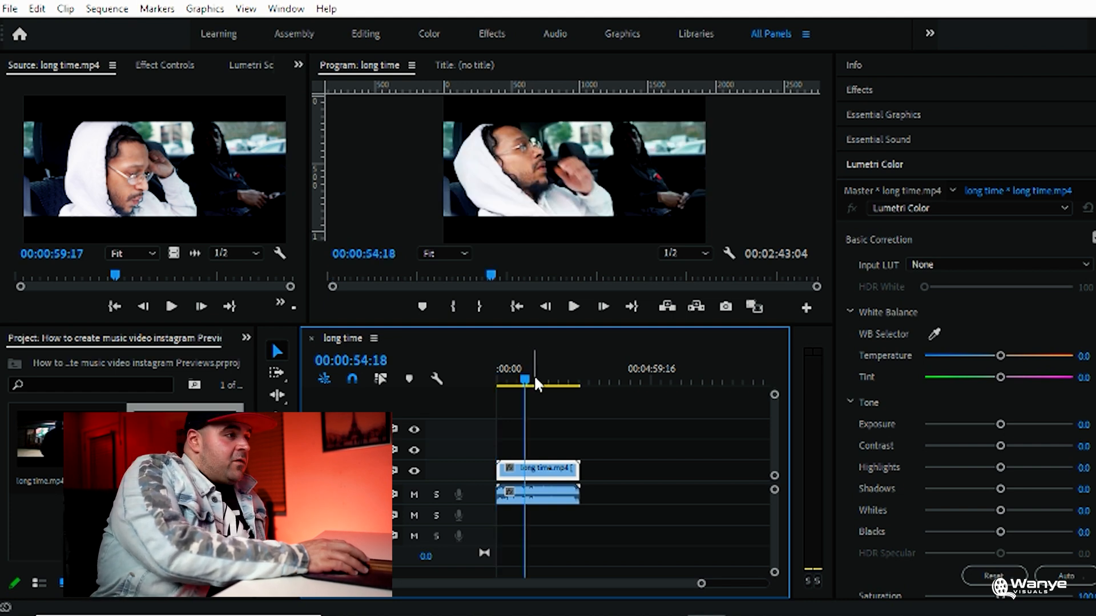
pyautogui.moveTo(525, 377); pyautogui.dragTo(533, 382)
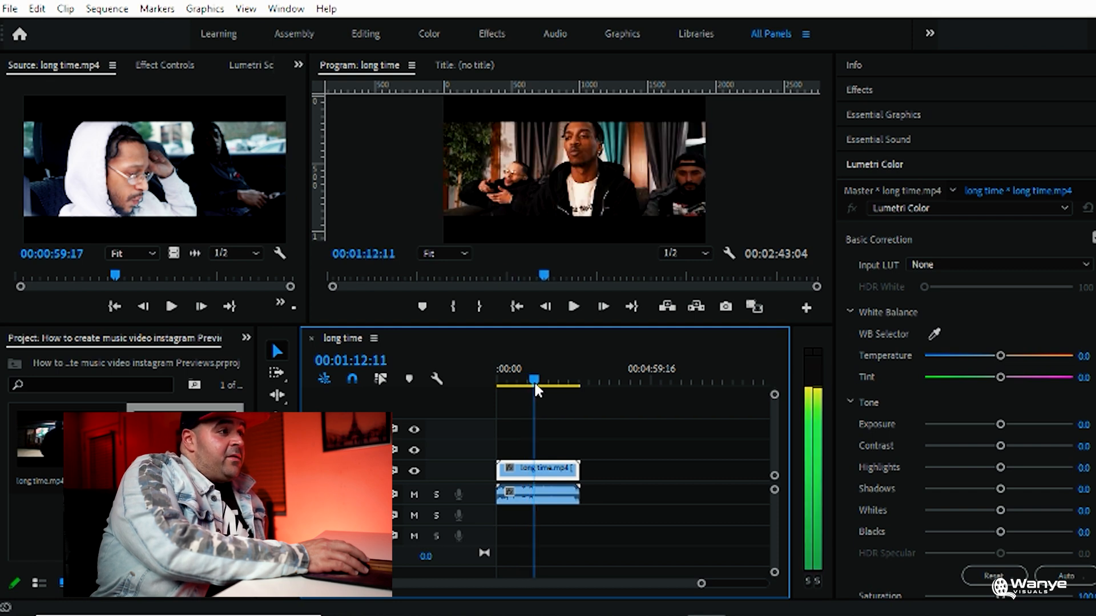
pyautogui.moveTo(532, 381); pyautogui.dragTo(532, 381)
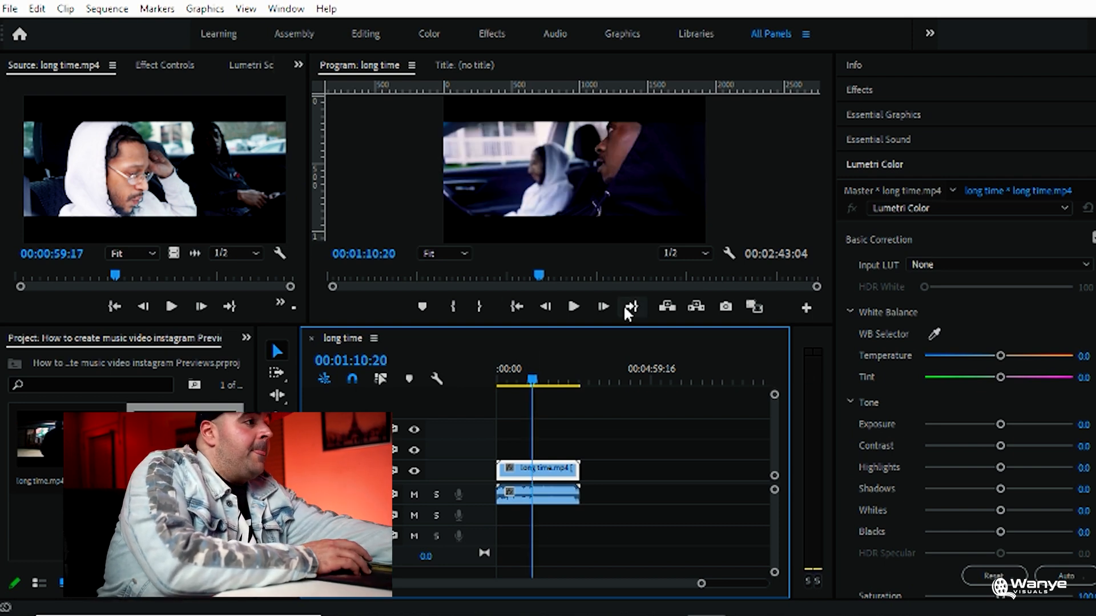
pyautogui.press('space')
pyautogui.press('i')
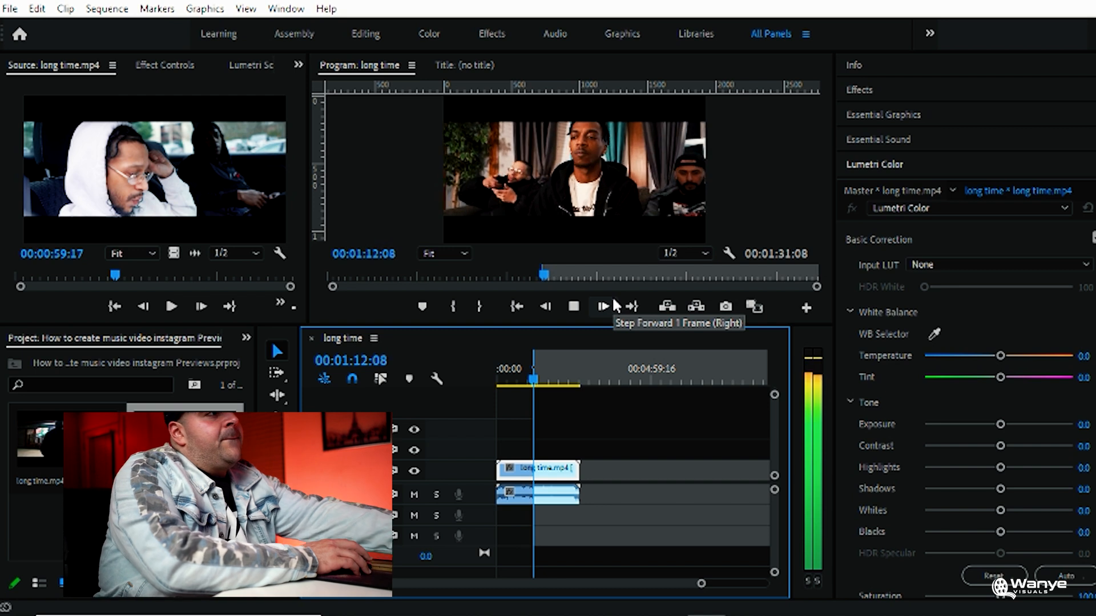
pyautogui.click(573, 307)
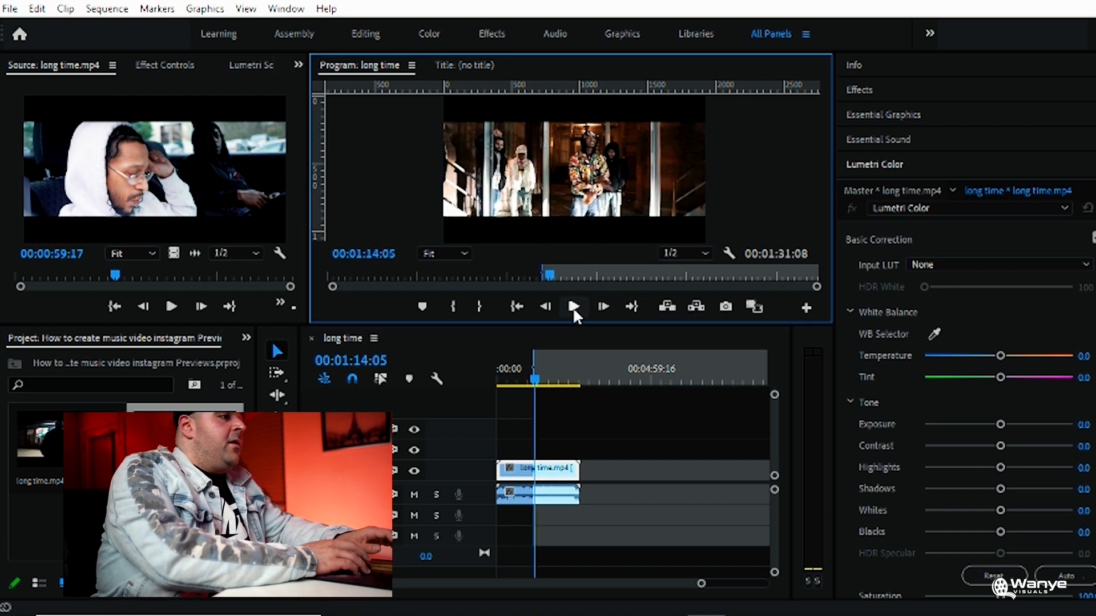
# Mark the Out point of the preview section at 00:01:46:06
pyautogui.click(535, 386)
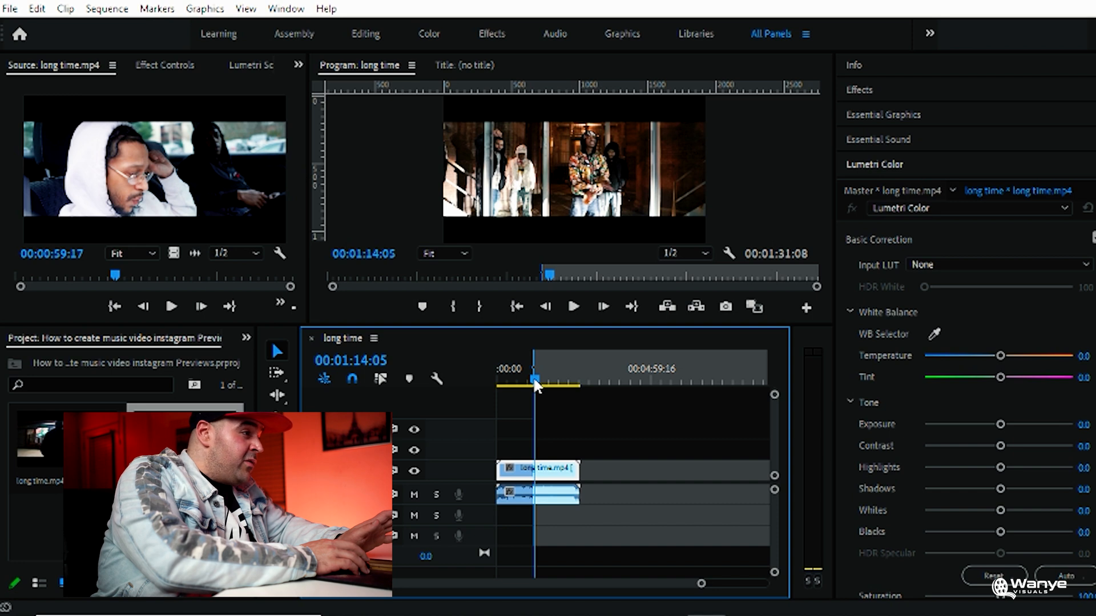
pyautogui.moveTo(535, 385); pyautogui.dragTo(551, 384)
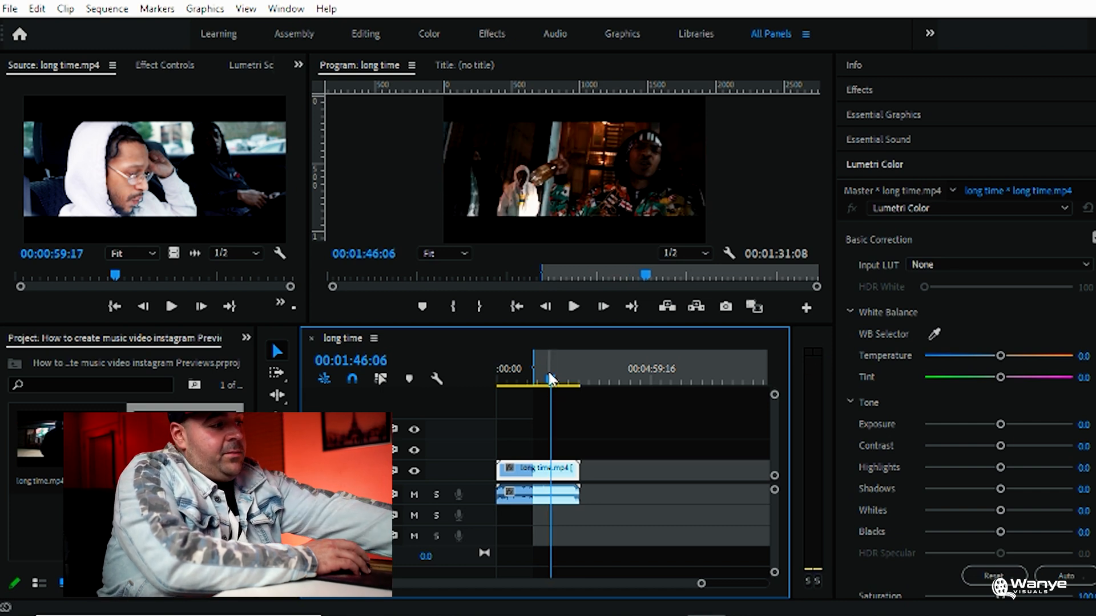
pyautogui.press('o')
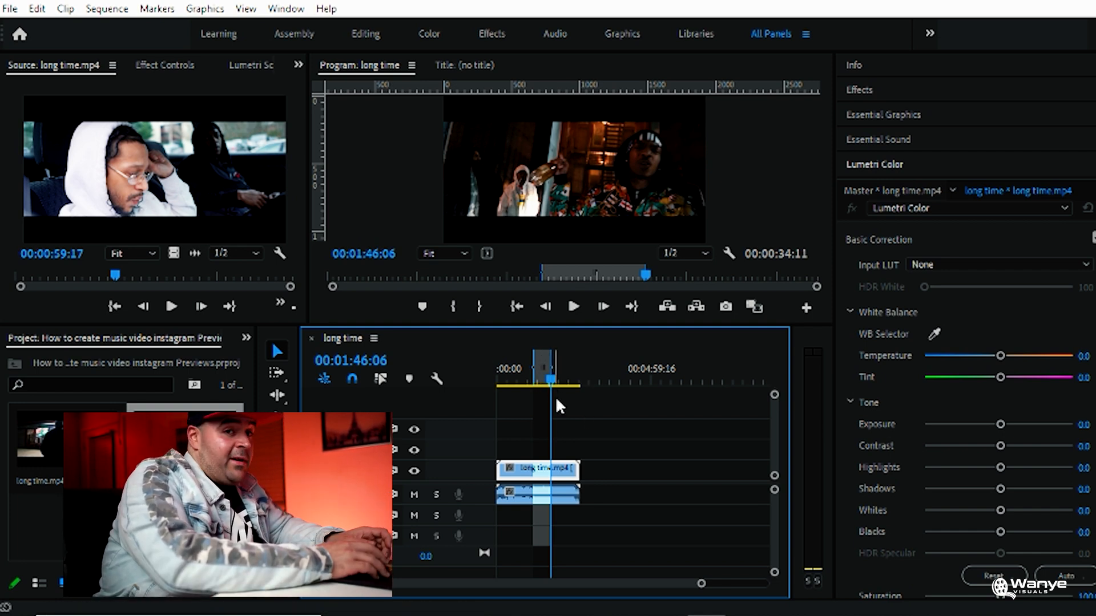
# Open the media export settings for the sequence and set the source range to Sequence In/Out
pyautogui.click(10, 8)
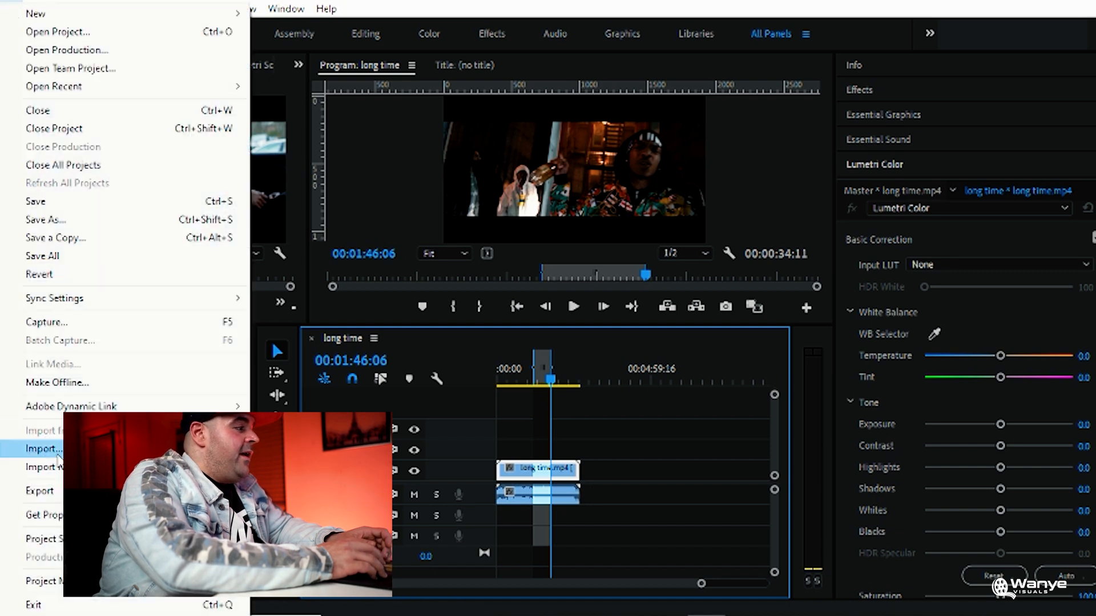
pyautogui.moveTo(60, 502)
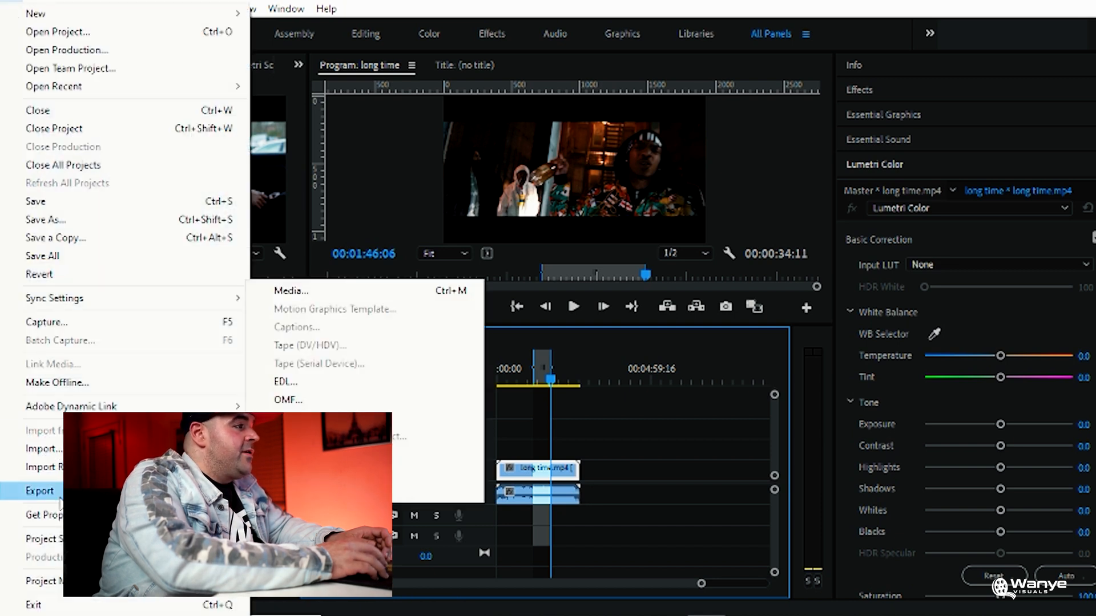
pyautogui.click(330, 292)
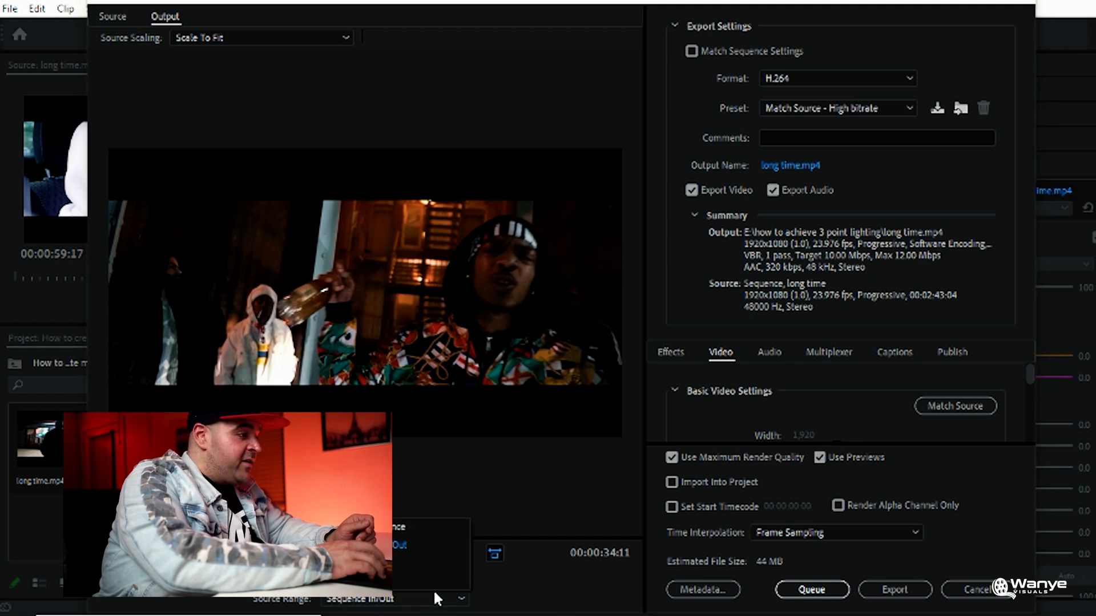
pyautogui.click(400, 598)
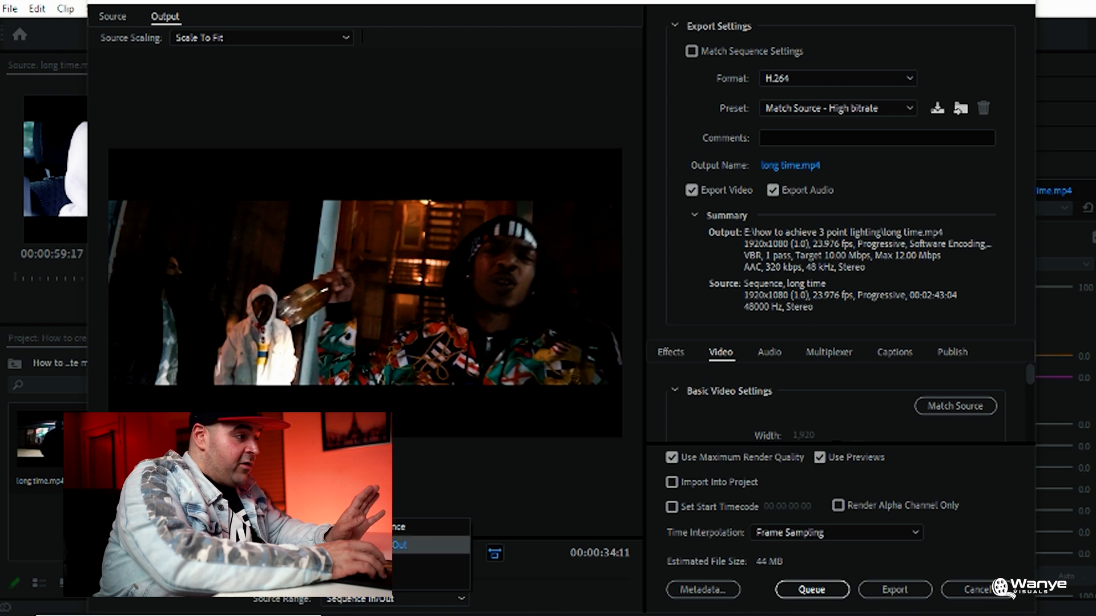
pyautogui.click(402, 545)
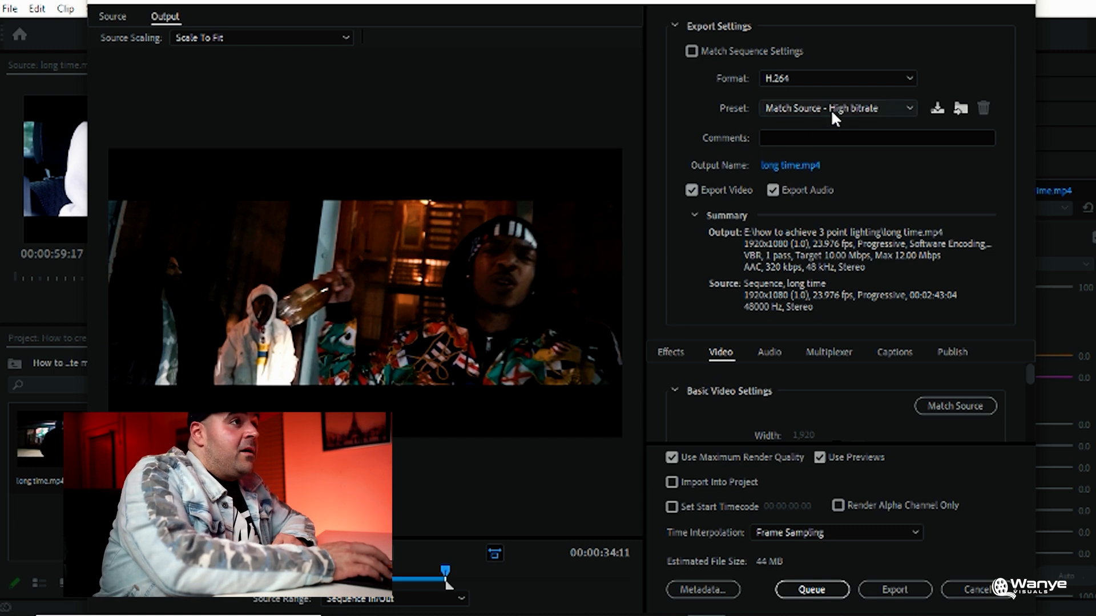
# Set the export's output location to the byrd folder on My Passport (E:)
pyautogui.click(790, 166)
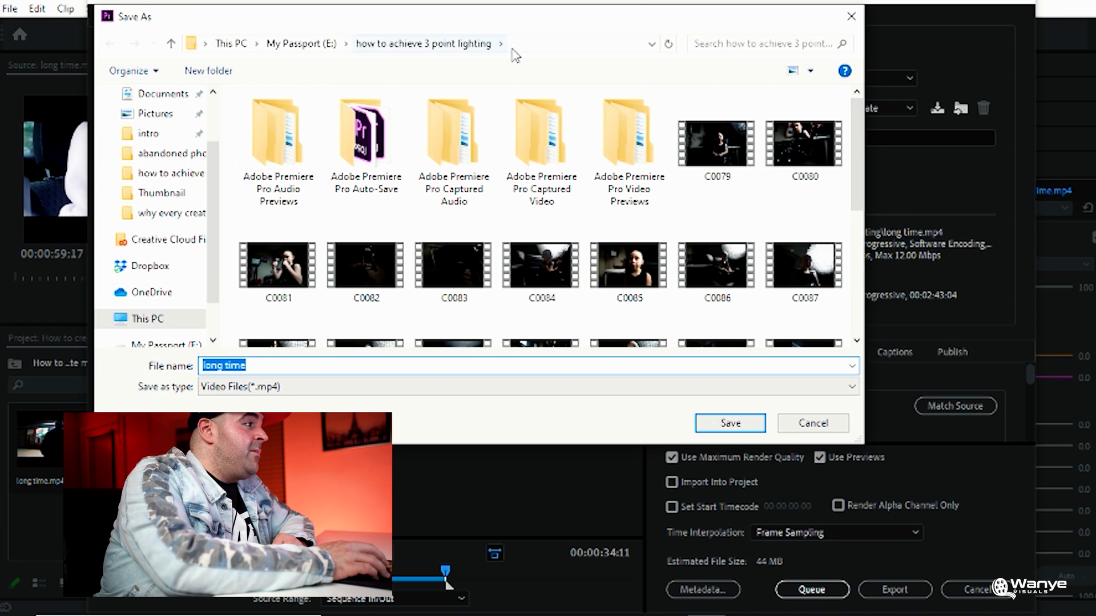
pyautogui.click(181, 344)
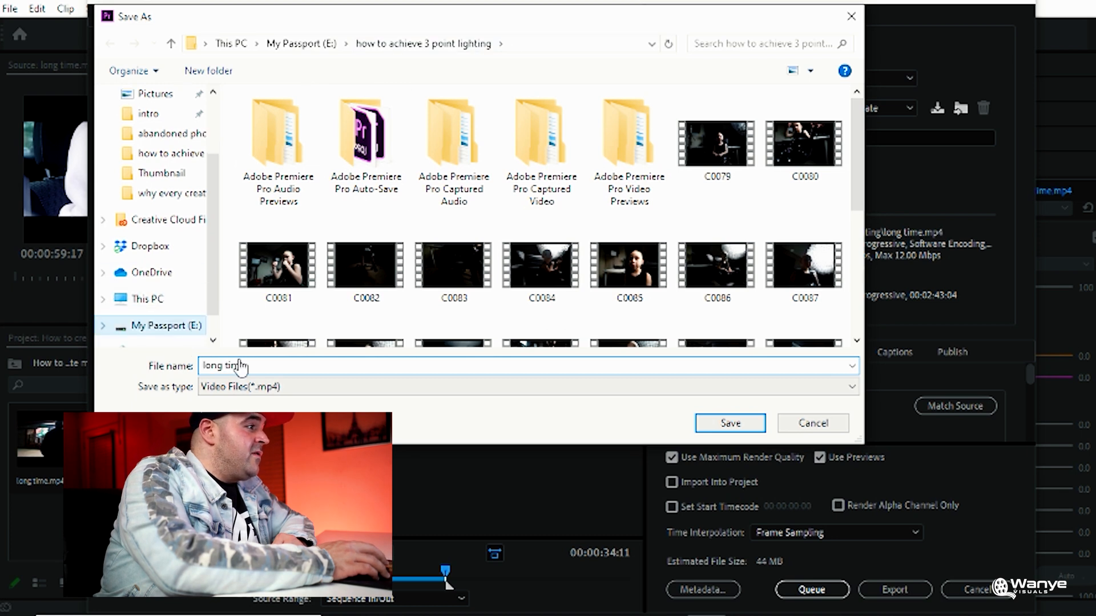
pyautogui.click(258, 365)
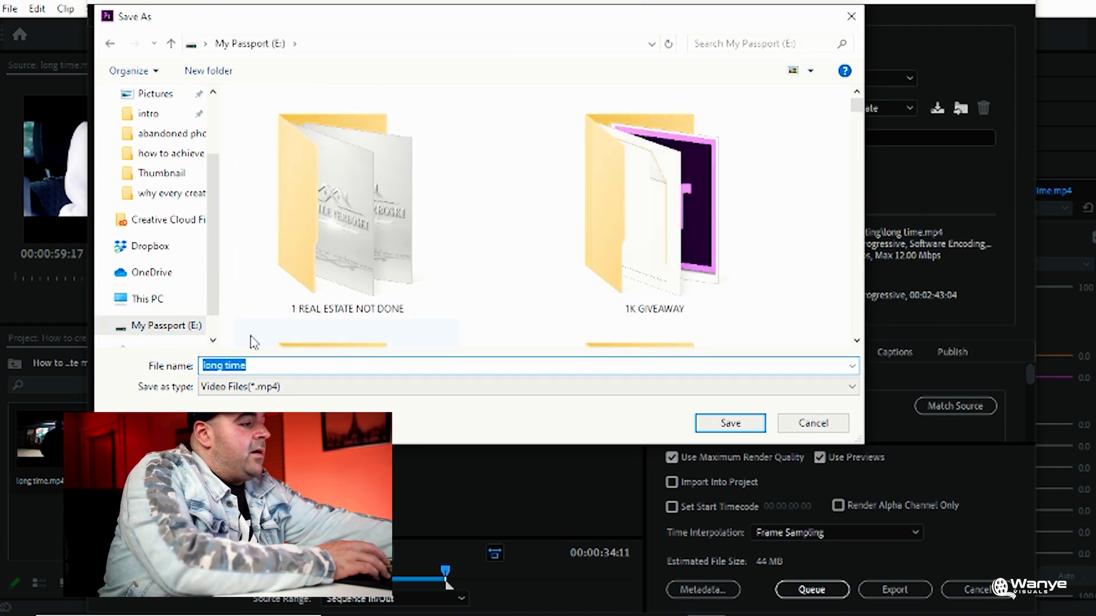
pyautogui.write('by')
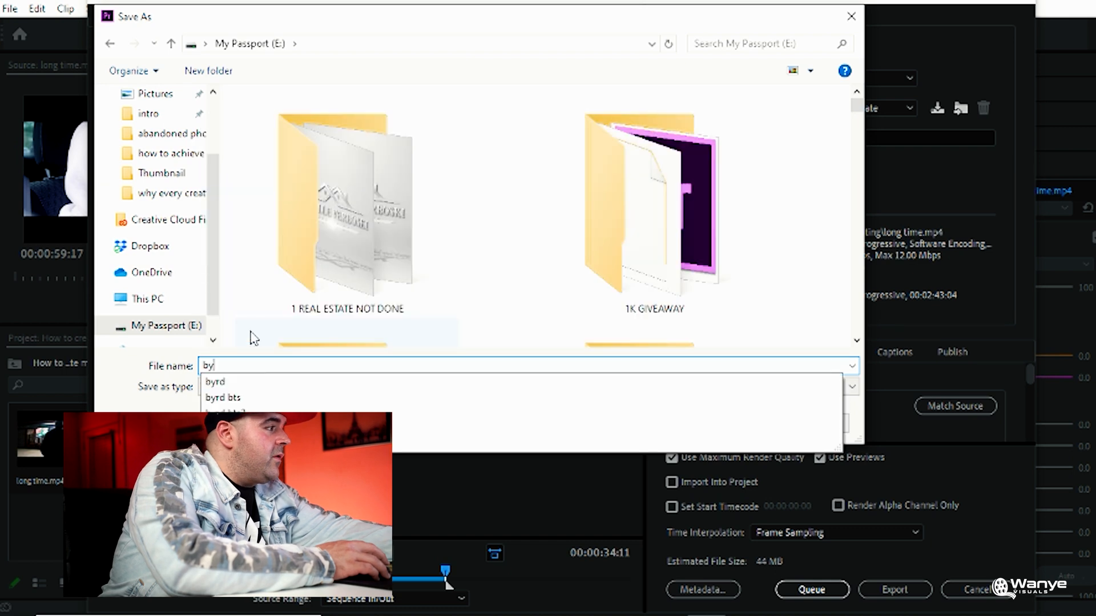
pyautogui.click(266, 381)
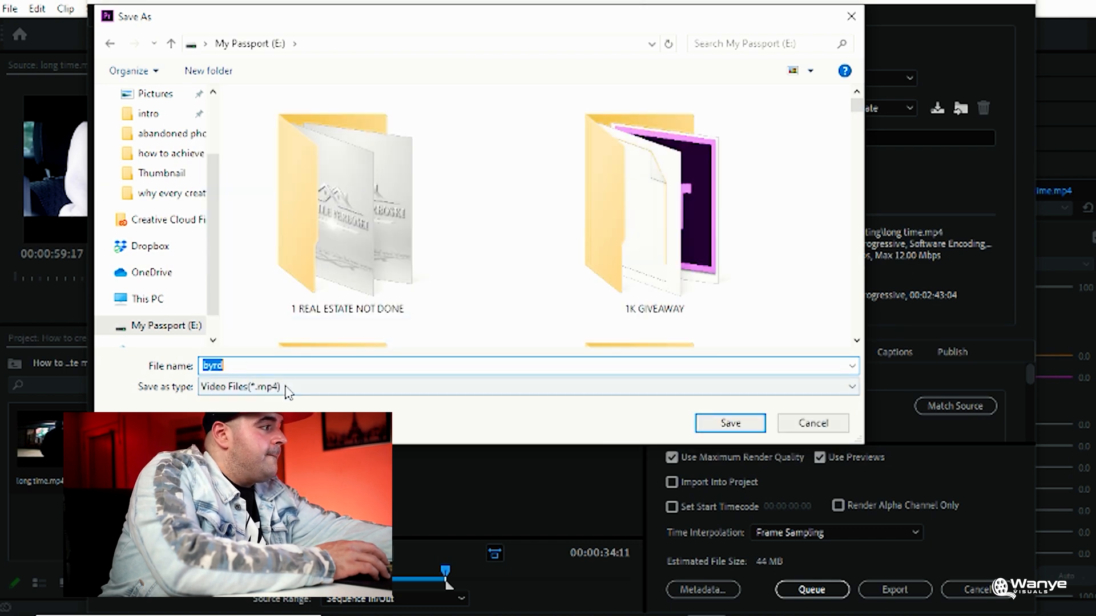
pyautogui.click(730, 424)
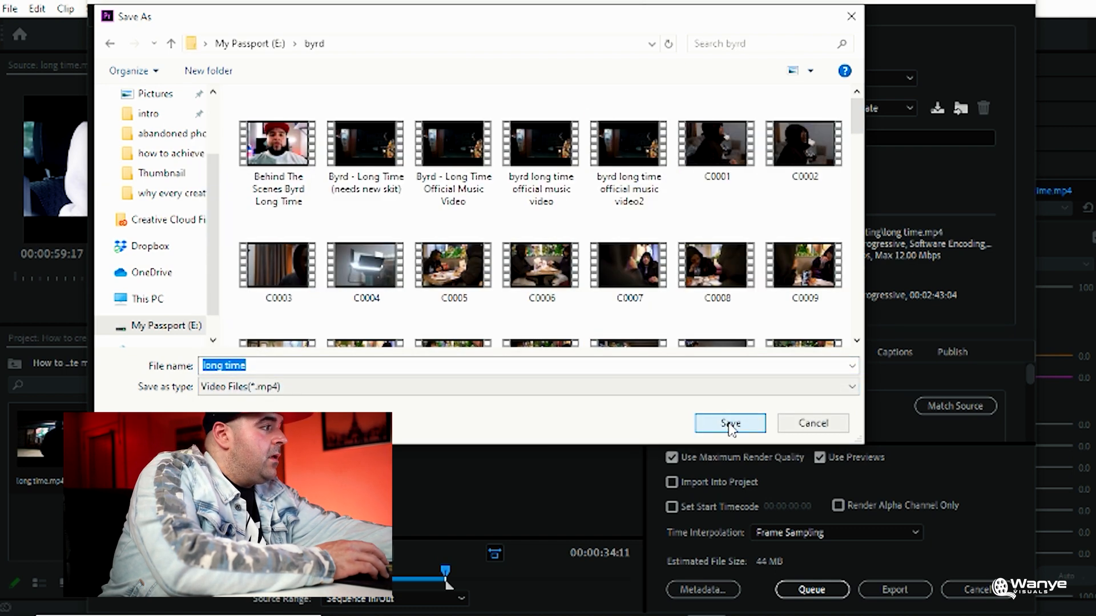
# Name the output file "long time ig preview" and export the marked section
pyautogui.click(263, 364)
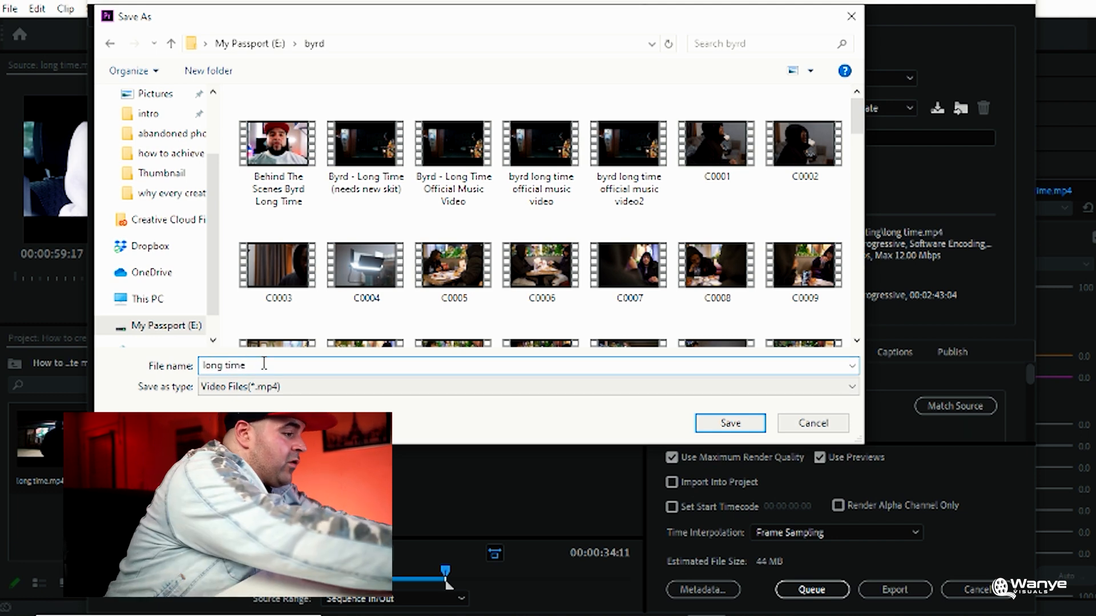
pyautogui.write('ig')
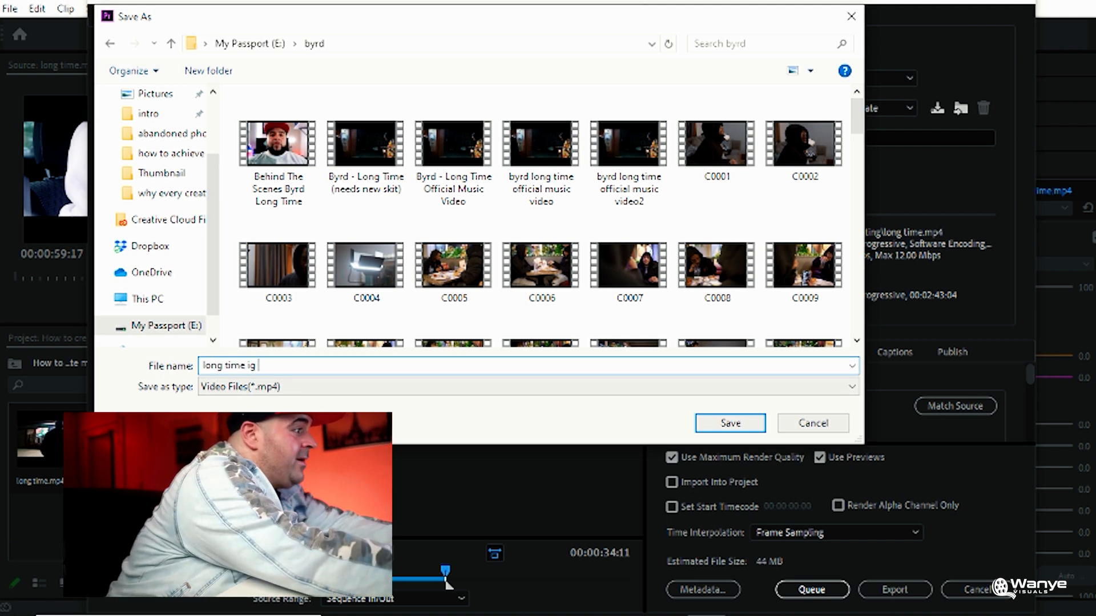
pyautogui.write(' preview')
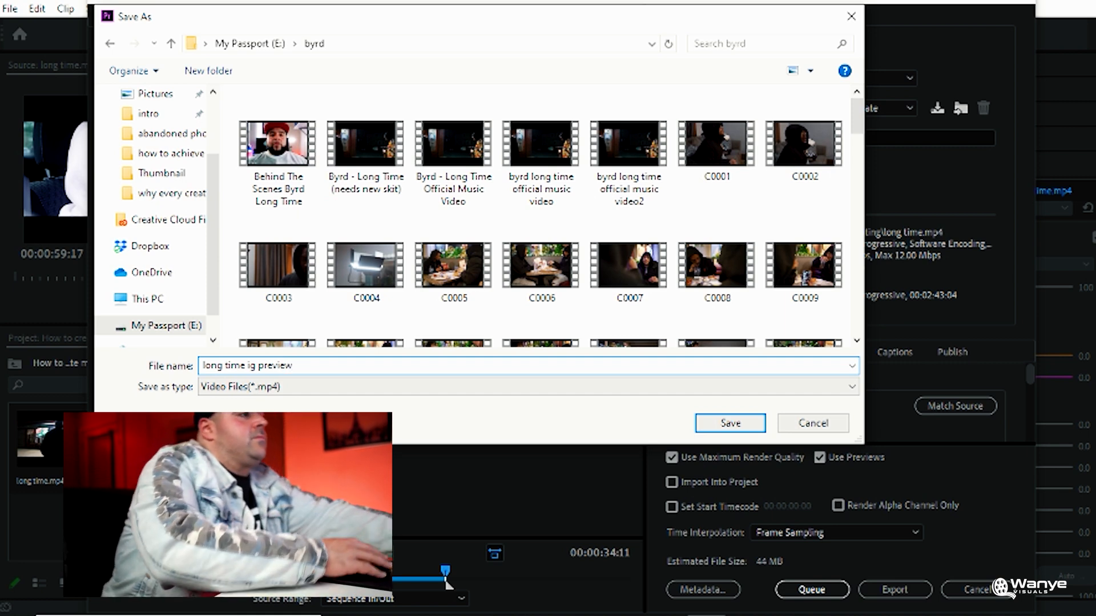
pyautogui.click(701, 427)
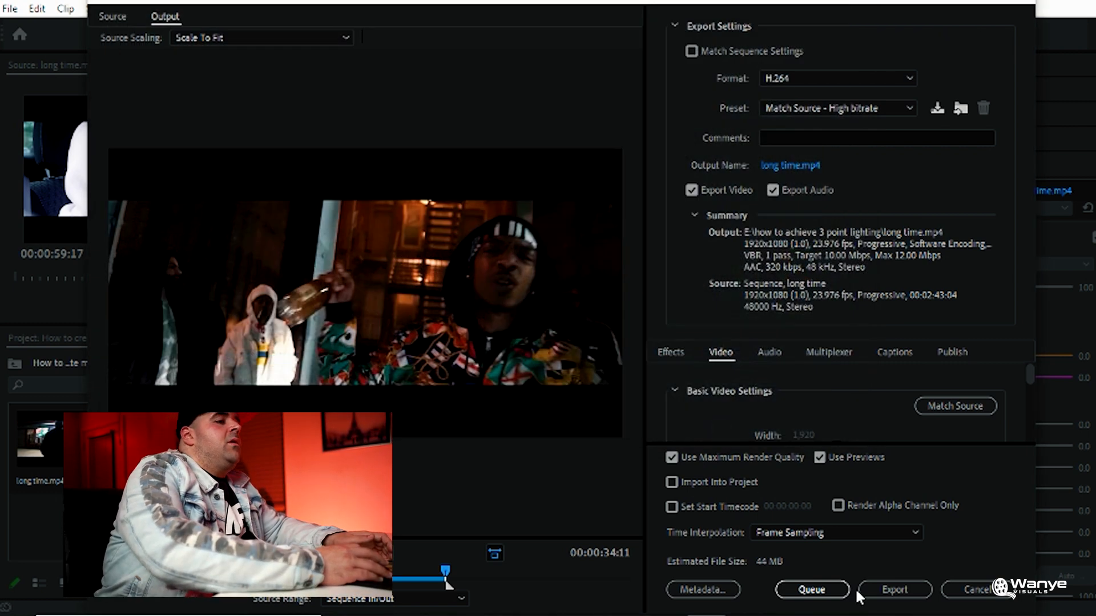
pyautogui.click(892, 589)
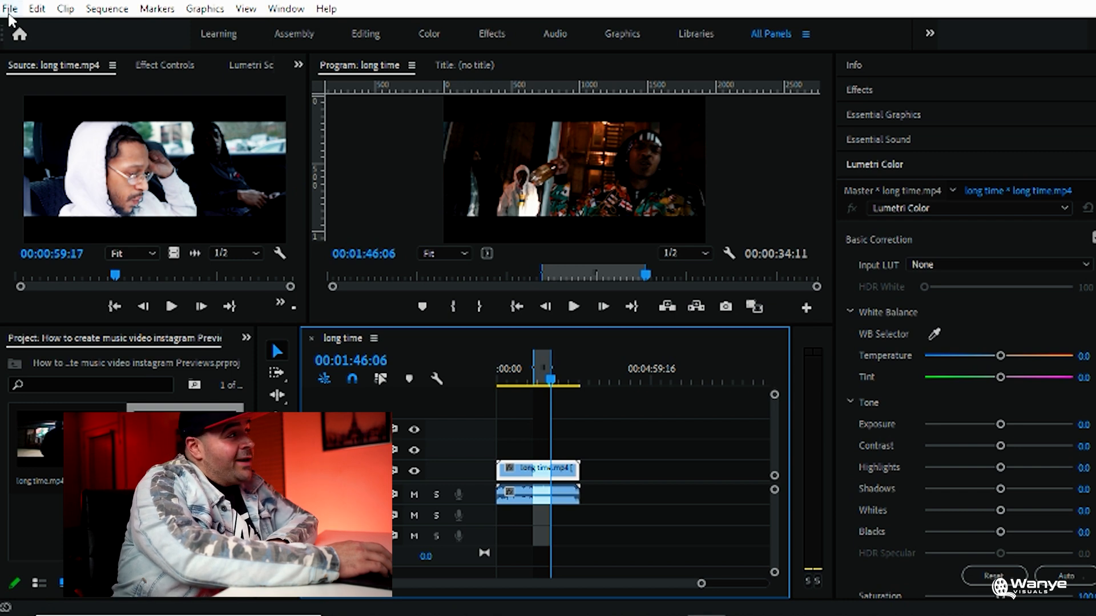
# Start a new sequence and choose the Digital SLR 1080p preset DSLR 1080p24
pyautogui.click(9, 10)
pyautogui.moveTo(10, 18)
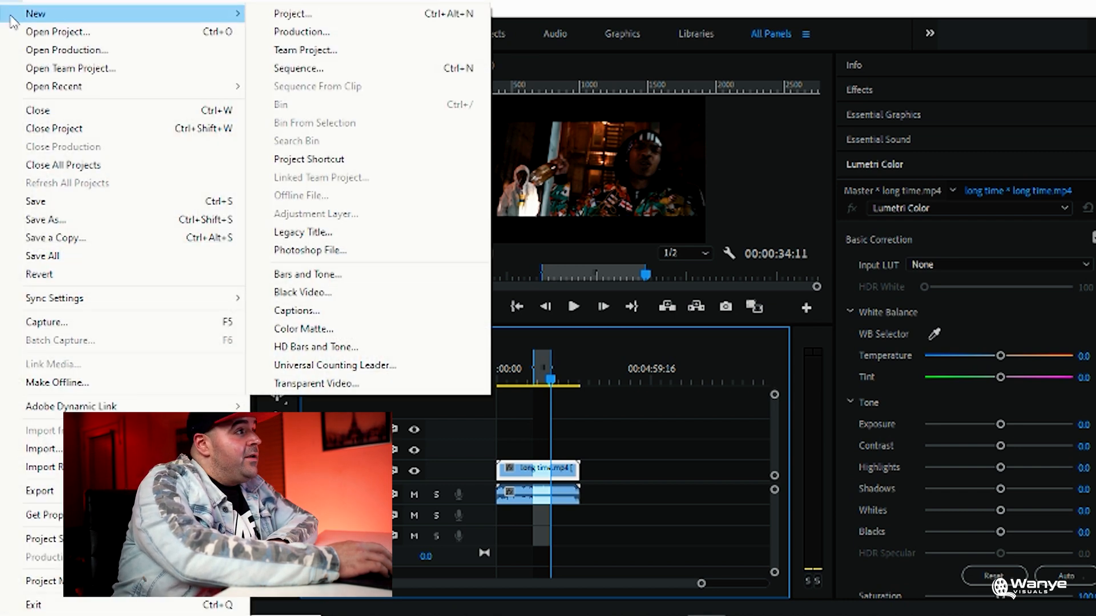
pyautogui.click(313, 69)
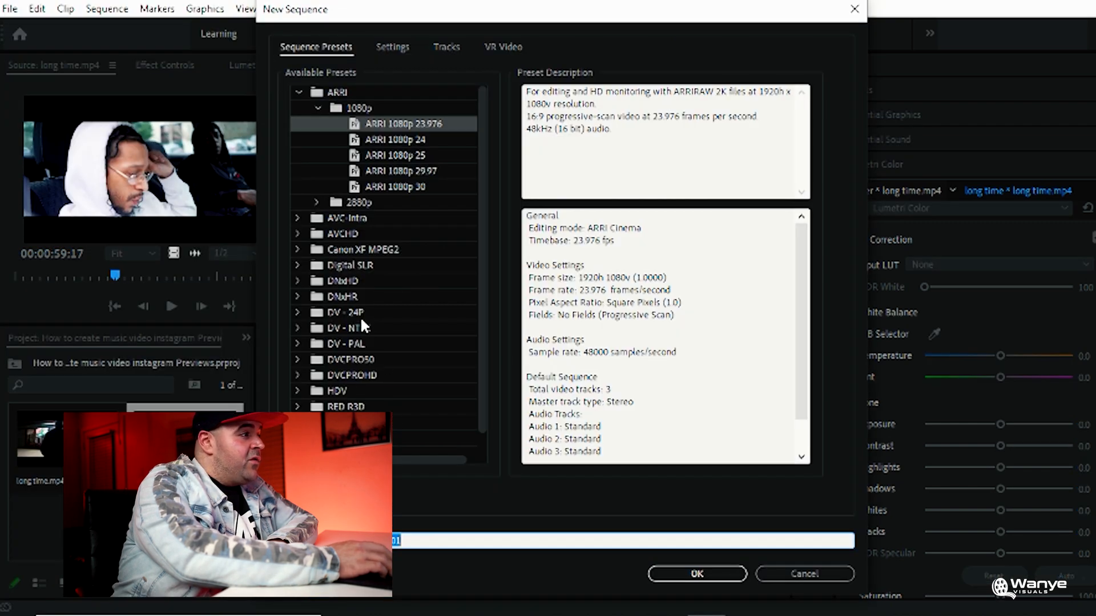
pyautogui.click(317, 265)
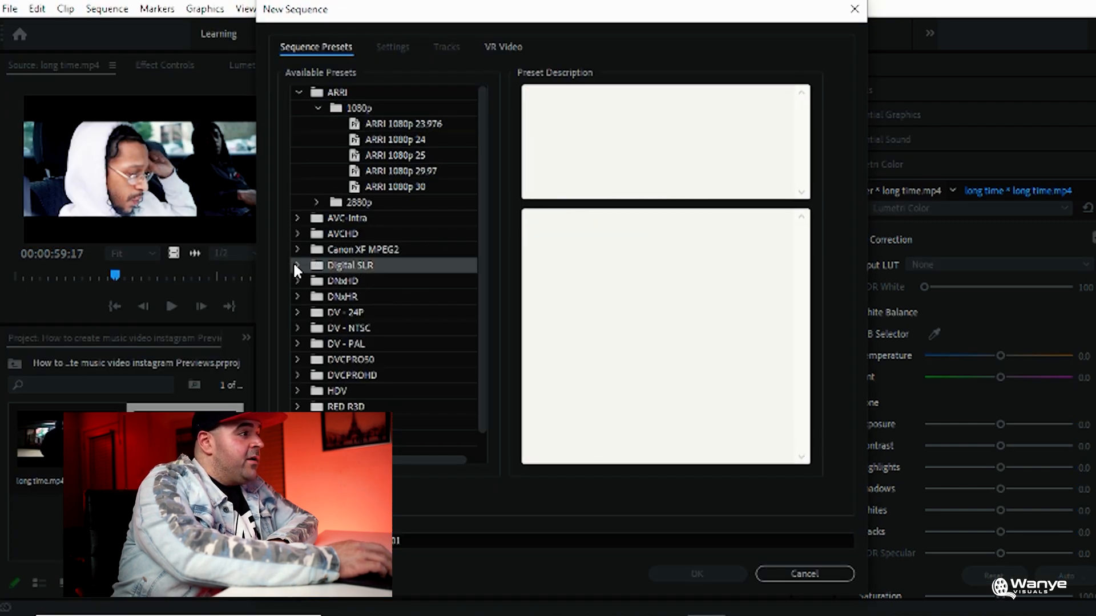
pyautogui.click(296, 264)
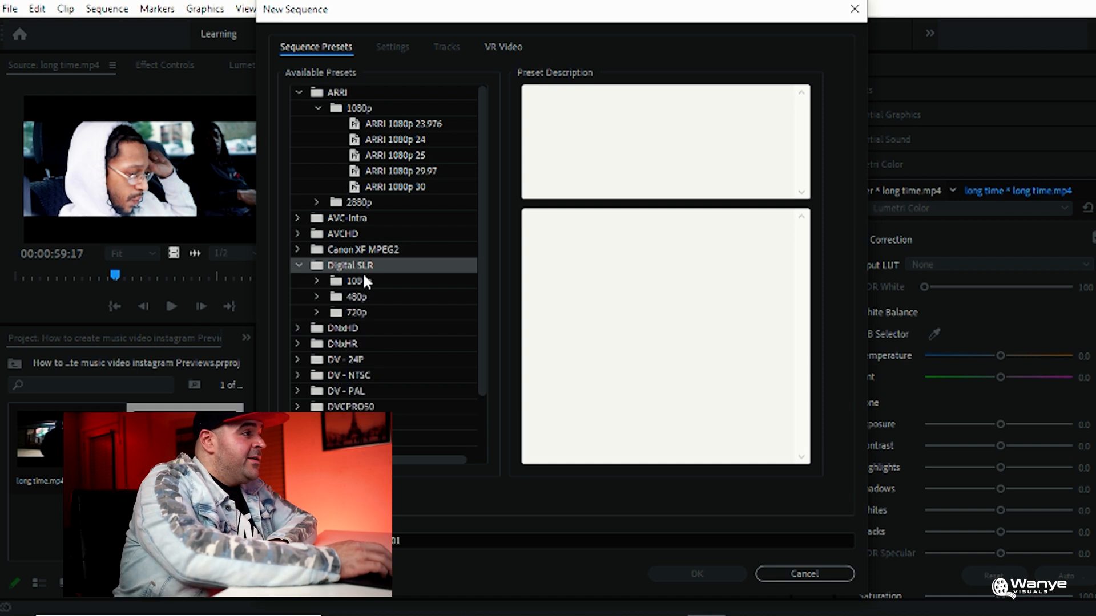
pyautogui.click(365, 280)
pyautogui.click(317, 281)
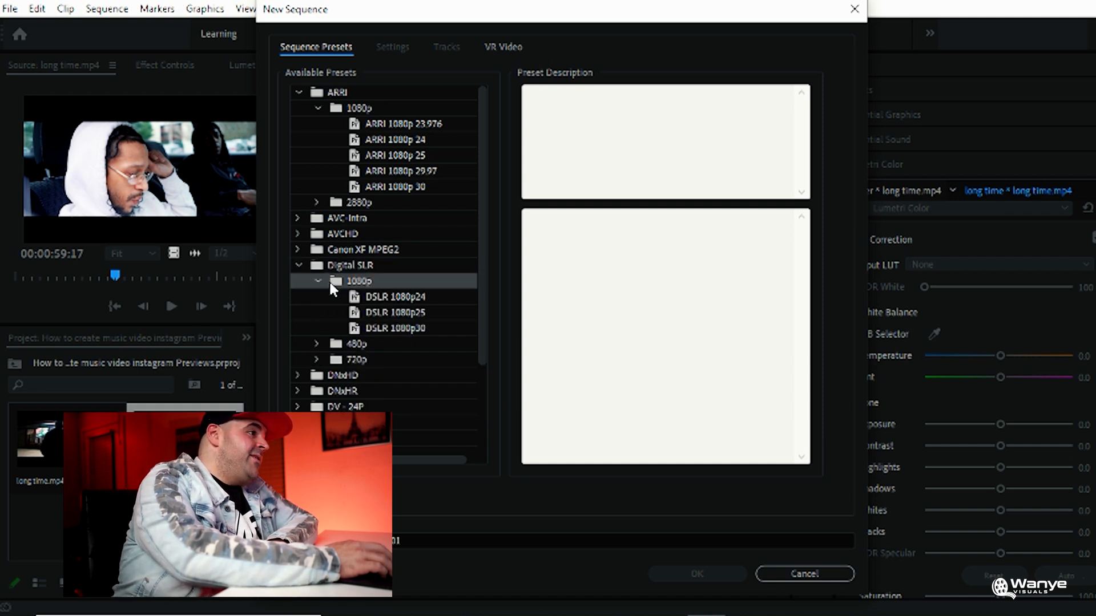
pyautogui.click(421, 293)
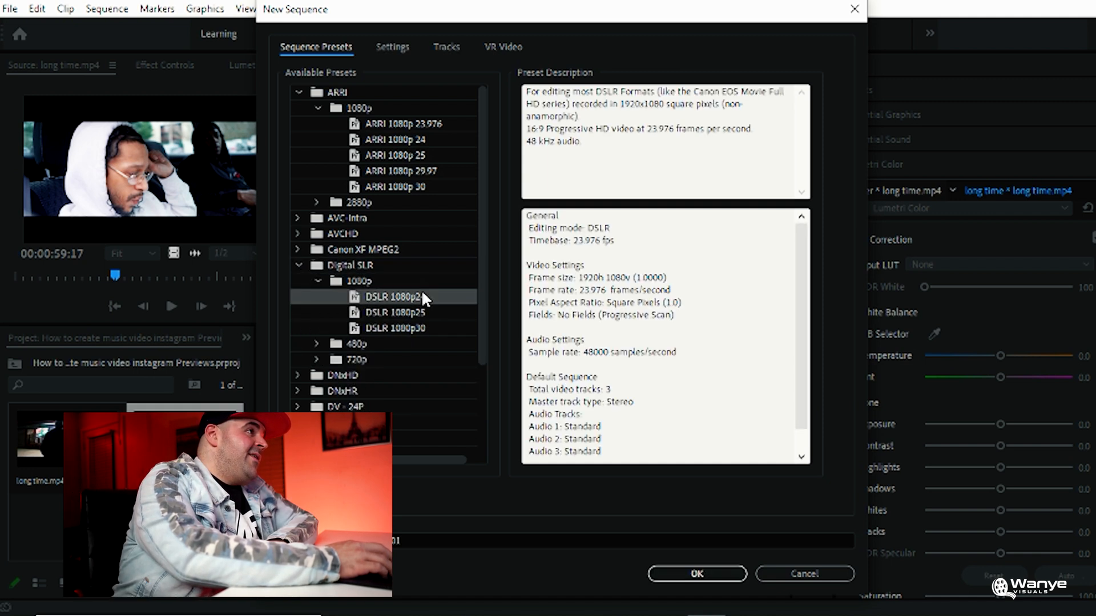
# Set the new sequence's horizontal frame size to 1080 for a square 1080 by 1080 frame and create the sequence
pyautogui.click(405, 47)
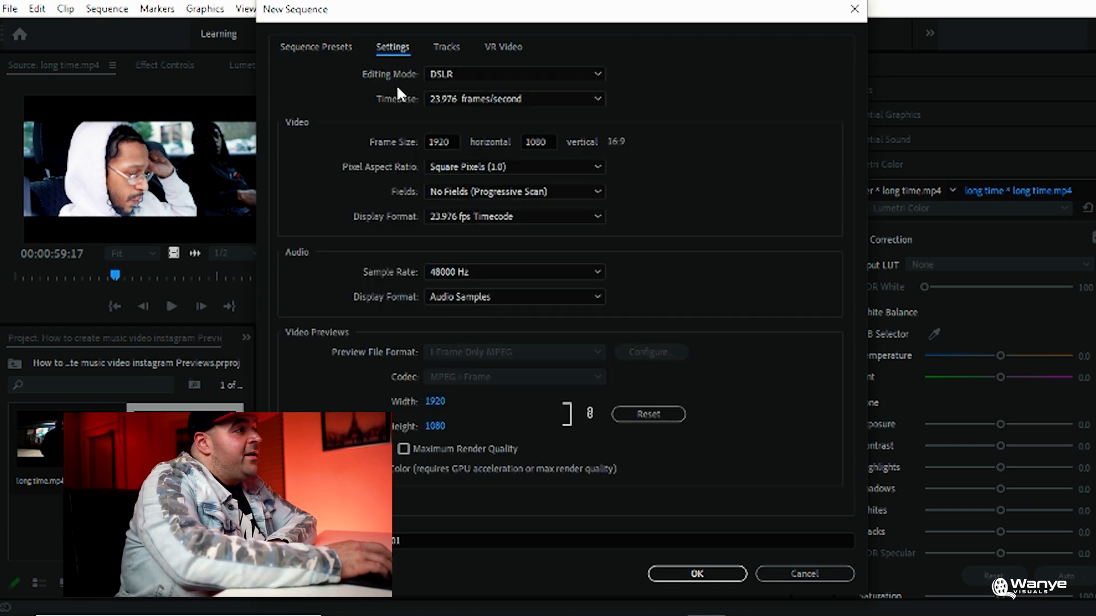
pyautogui.doubleClick(454, 142)
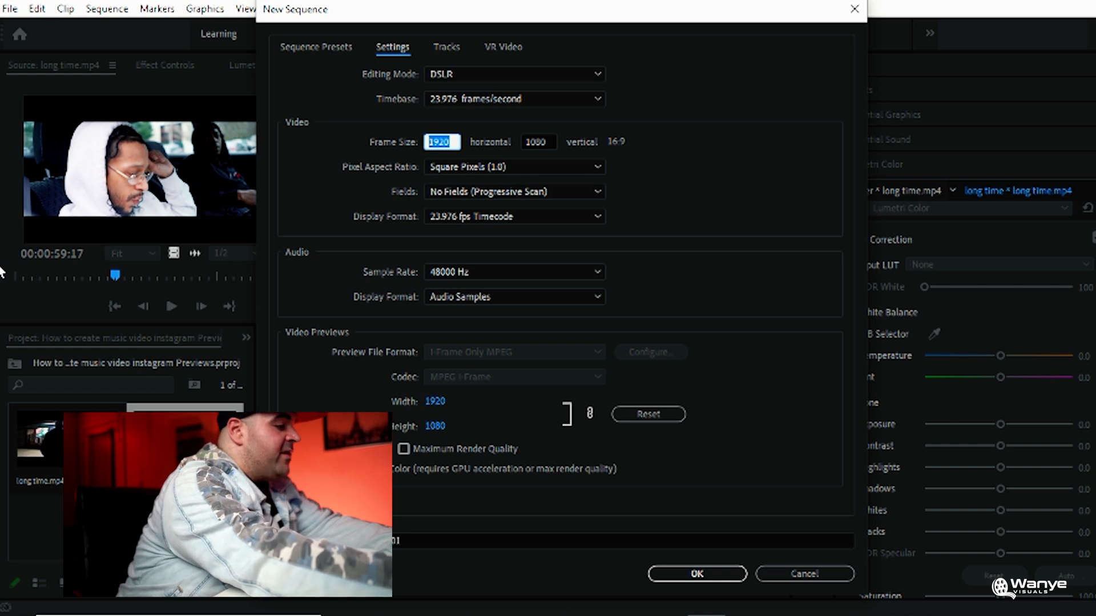
pyautogui.write('1080')
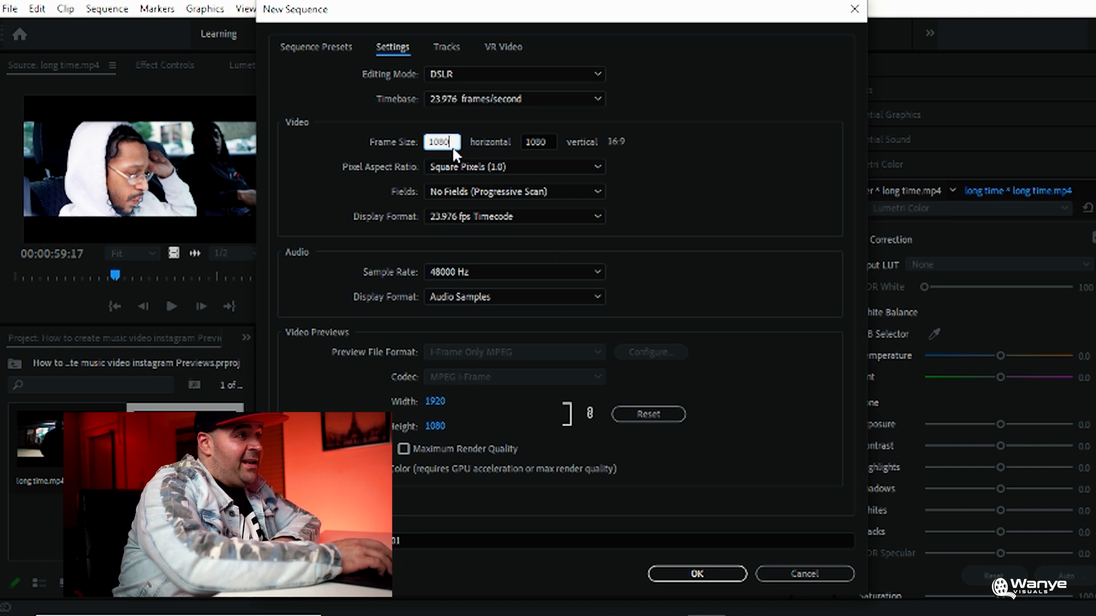
pyautogui.click(697, 568)
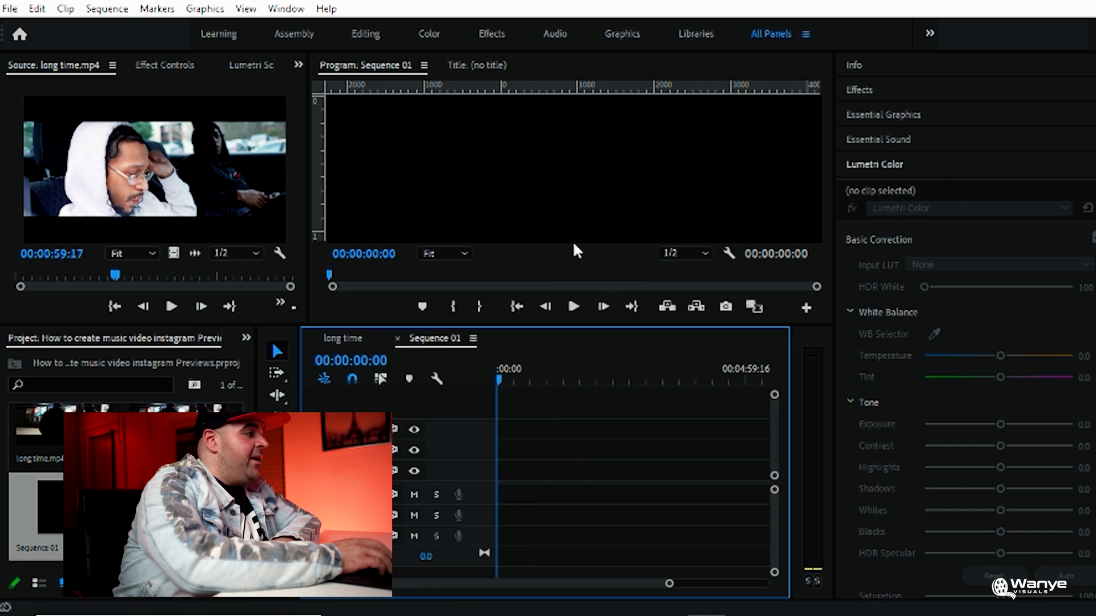
pyautogui.click(188, 514)
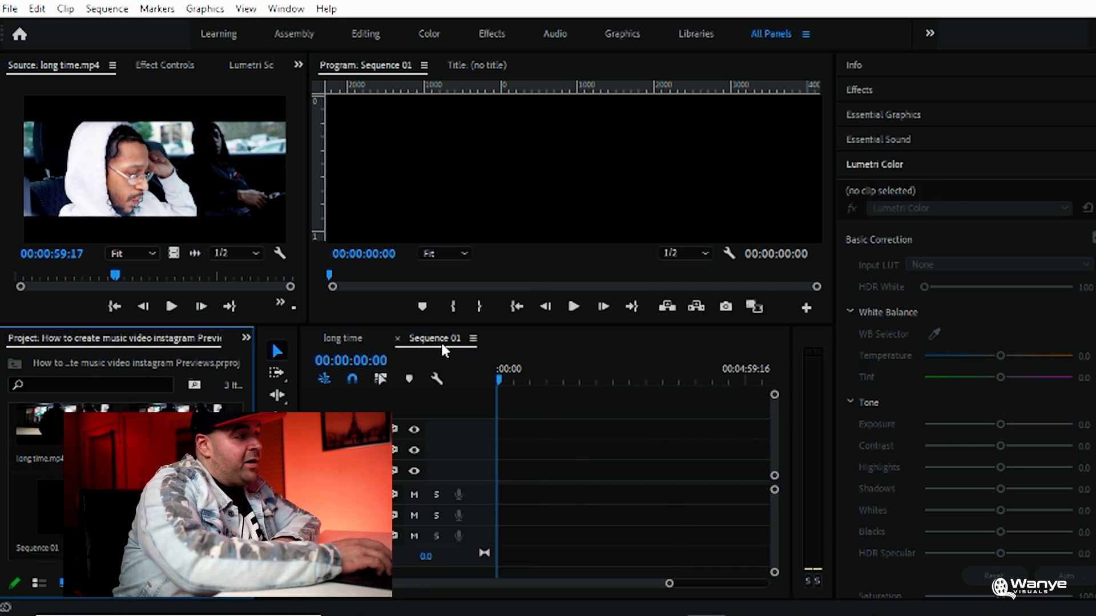
pyautogui.click(344, 337)
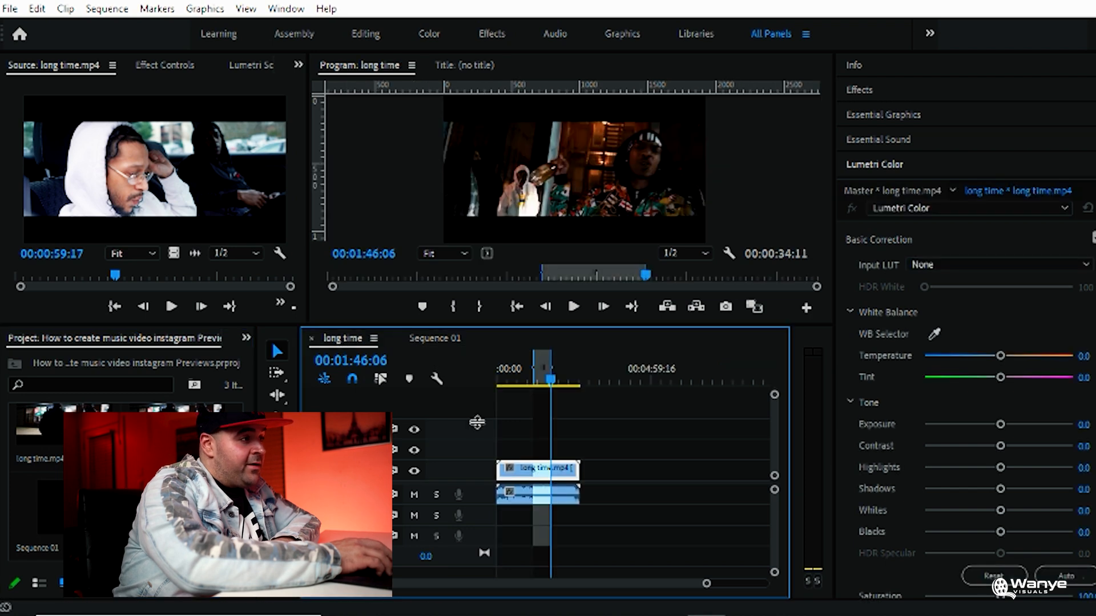
pyautogui.click(423, 337)
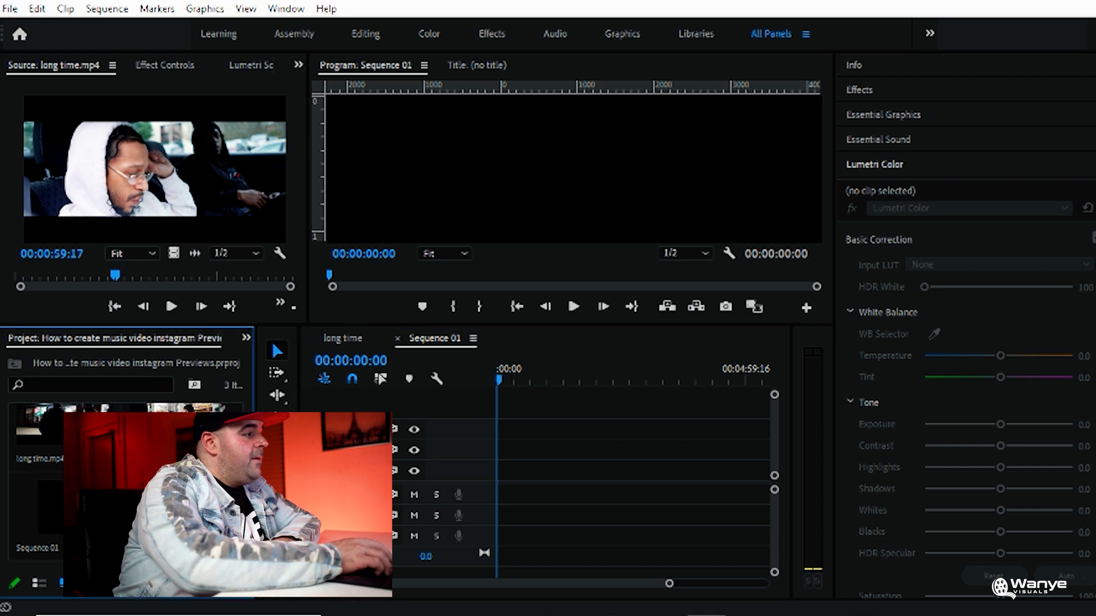
# Import the exported "long time ig preview" clip and place it at the start of Sequence 01, keeping the existing sequence settings
pyautogui.hotkey('ctrl', 'i')
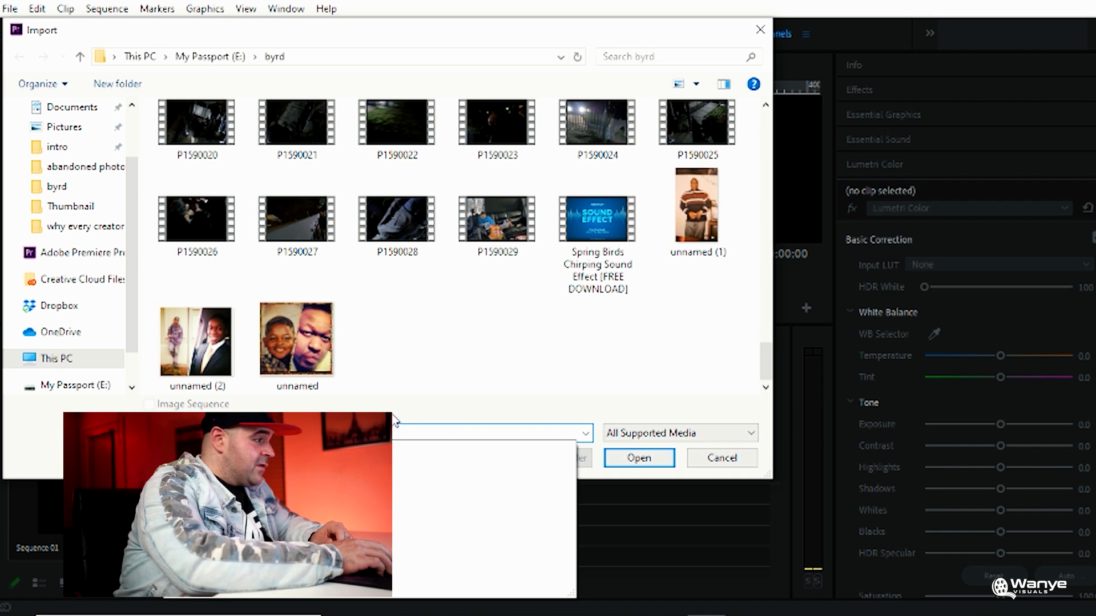
pyautogui.press('Up')
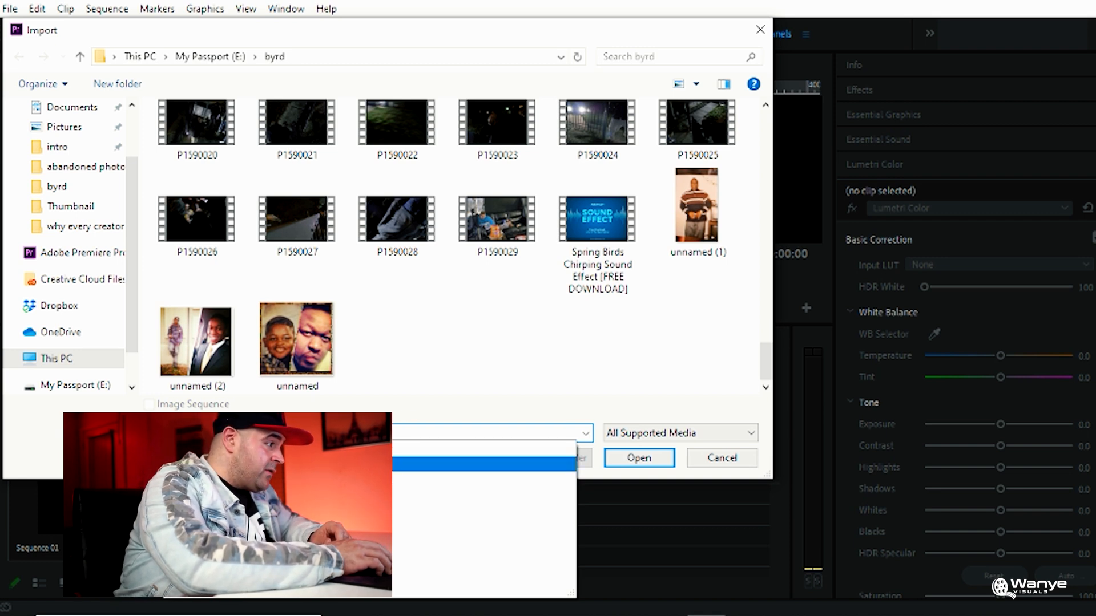
pyautogui.press('Return')
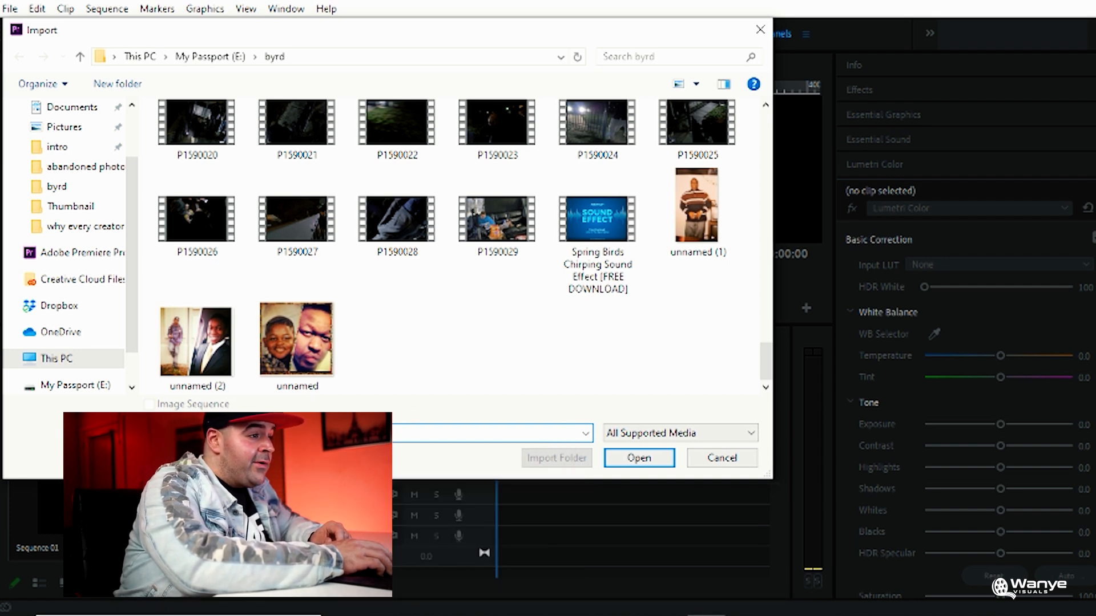
pyautogui.click(633, 459)
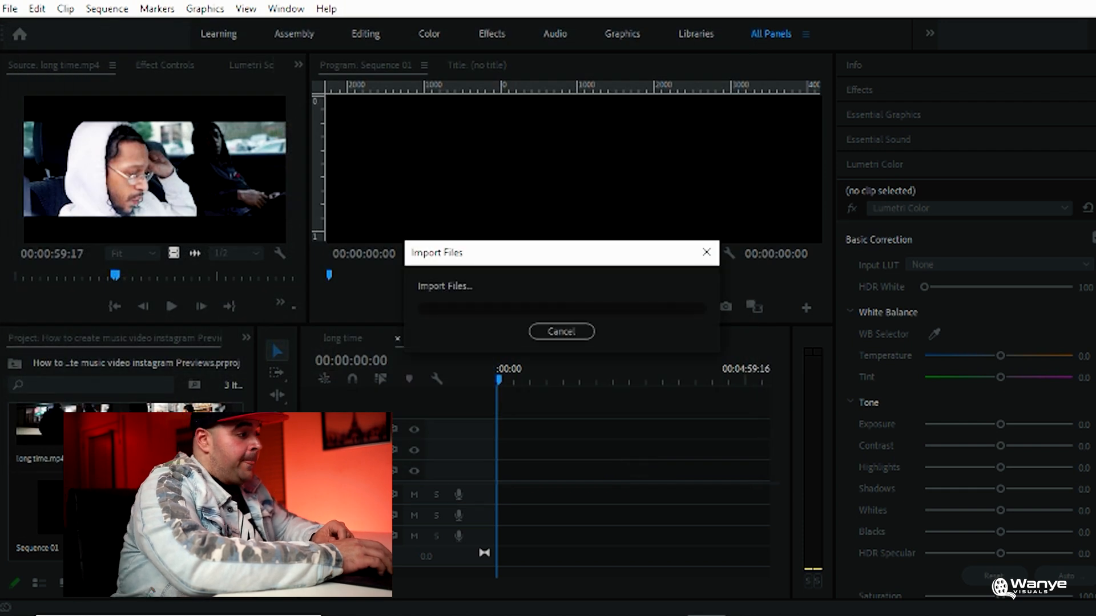
pyautogui.moveTo(400, 482); pyautogui.dragTo(498, 472)
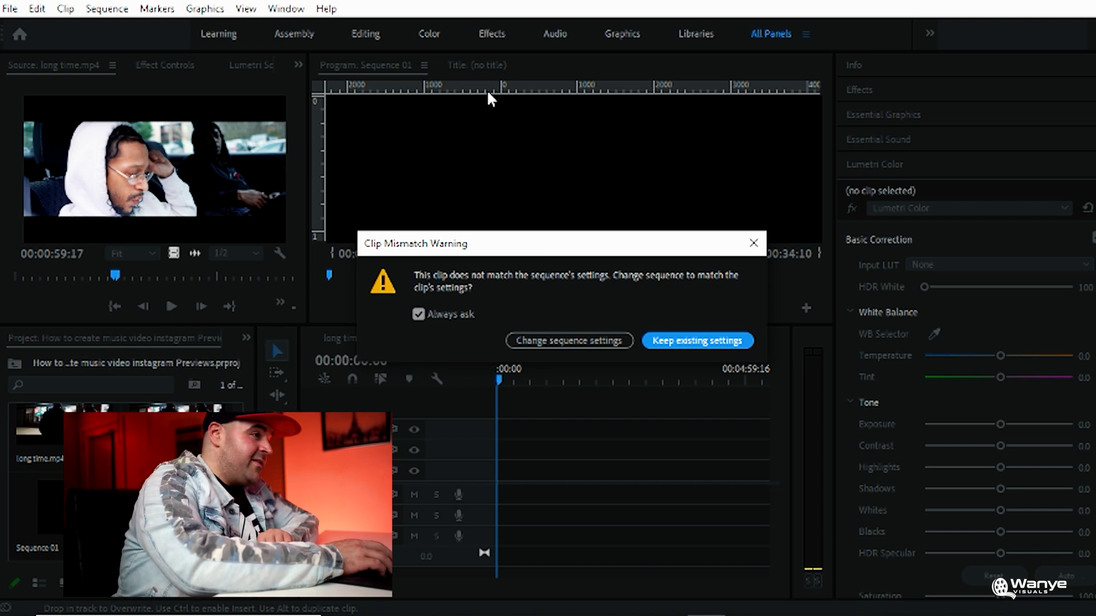
pyautogui.click(679, 343)
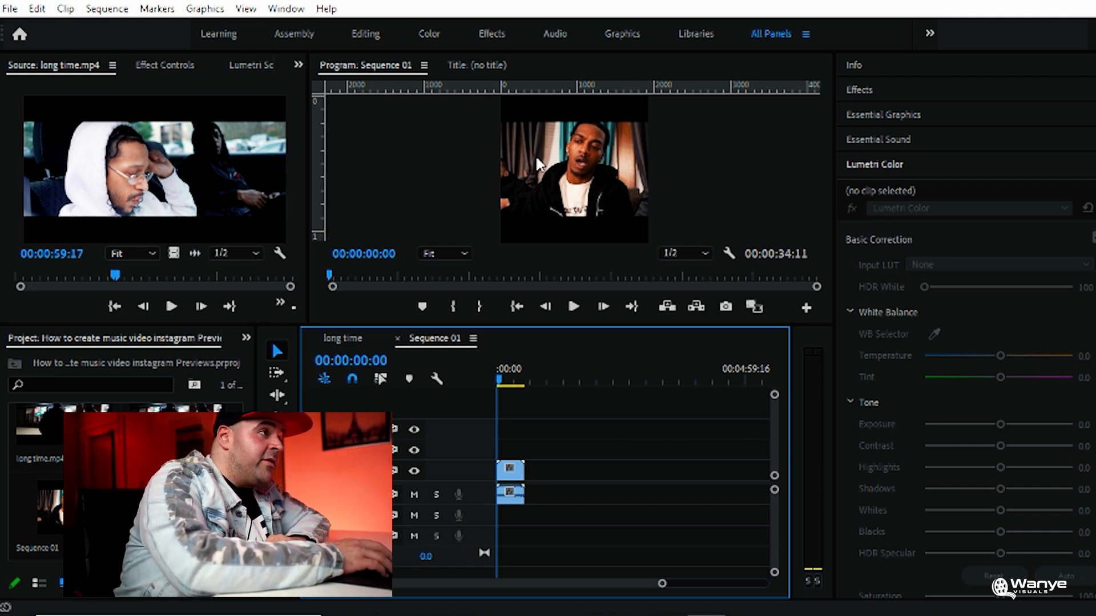
# Fit the preview clip in Sequence 01 to the square frame with Set to Frame Size
pyautogui.click(515, 482)
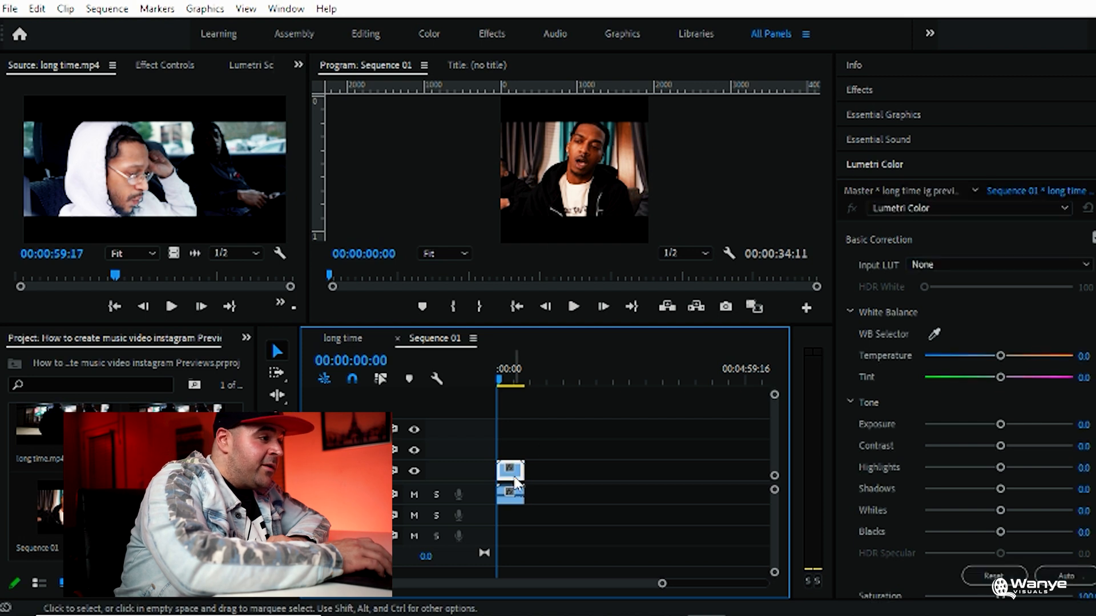
pyautogui.rightClick(512, 482)
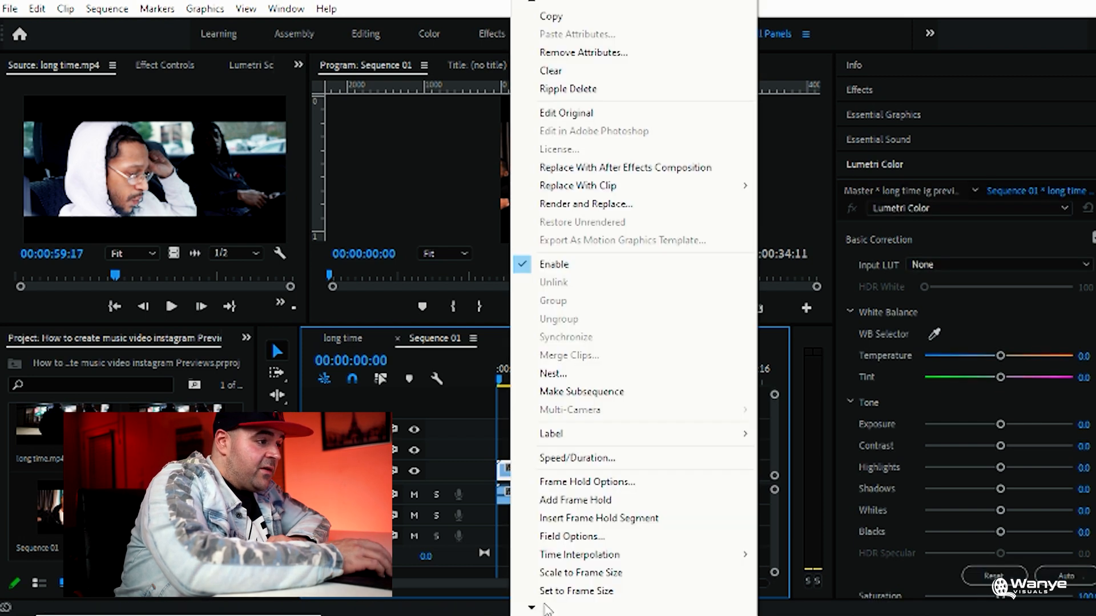
pyautogui.click(556, 594)
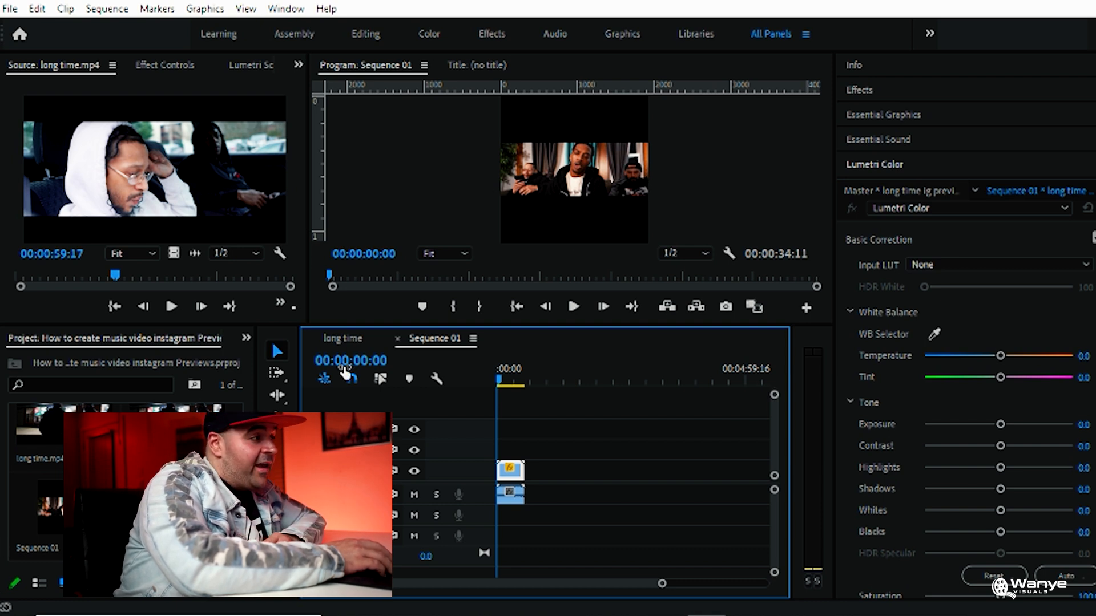
# Export the frame at 00:02:08:19 of the long time sequence as a JPEG still and import it into the project
pyautogui.click(348, 340)
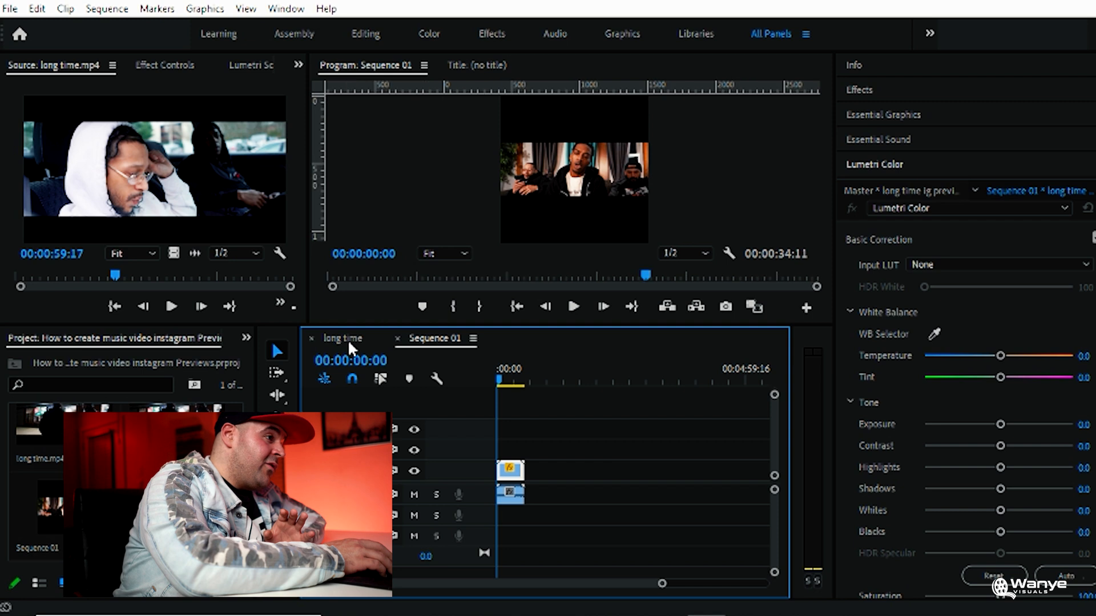
pyautogui.click(512, 378)
pyautogui.moveTo(512, 378); pyautogui.dragTo(565, 379)
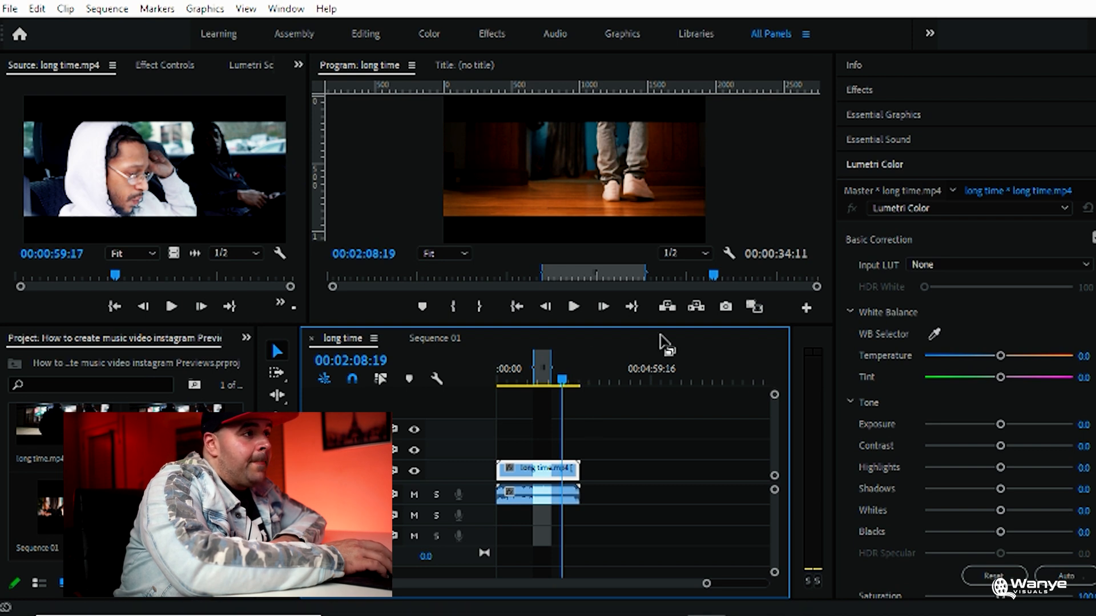
pyautogui.click(725, 307)
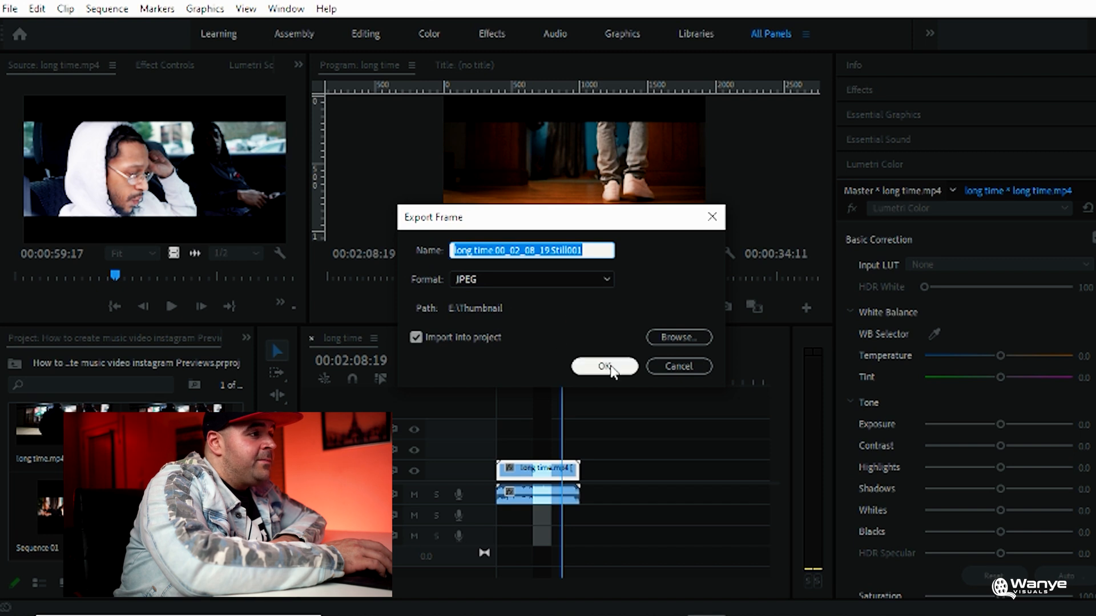
pyautogui.click(606, 366)
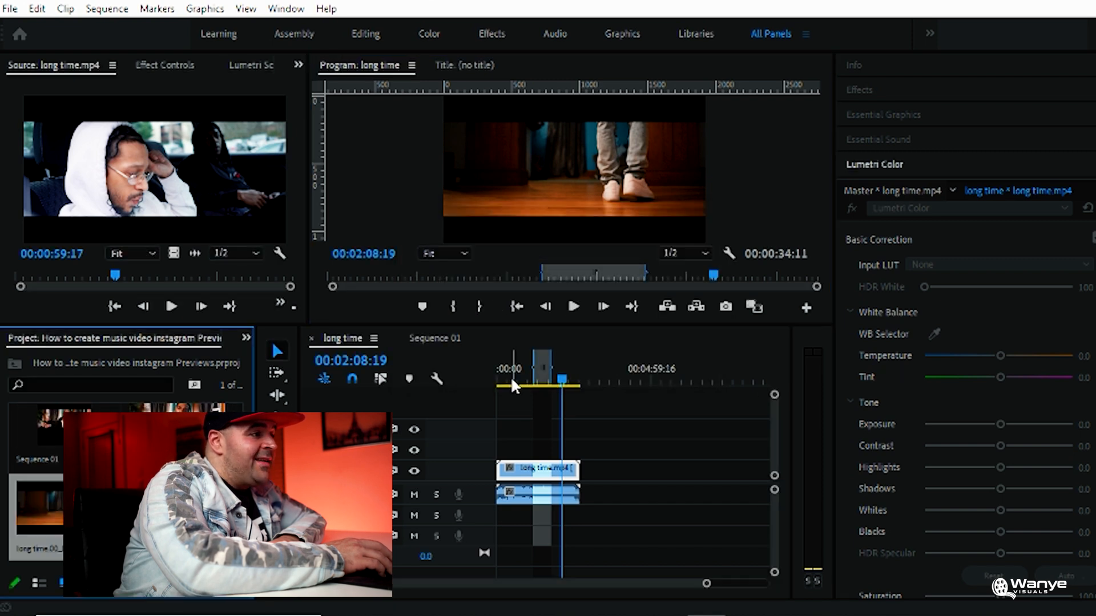
# Export the frame at 00:00:29:00 of the long time sequence as a JPEG still and import it into the project
pyautogui.moveTo(508, 371); pyautogui.dragTo(513, 371)
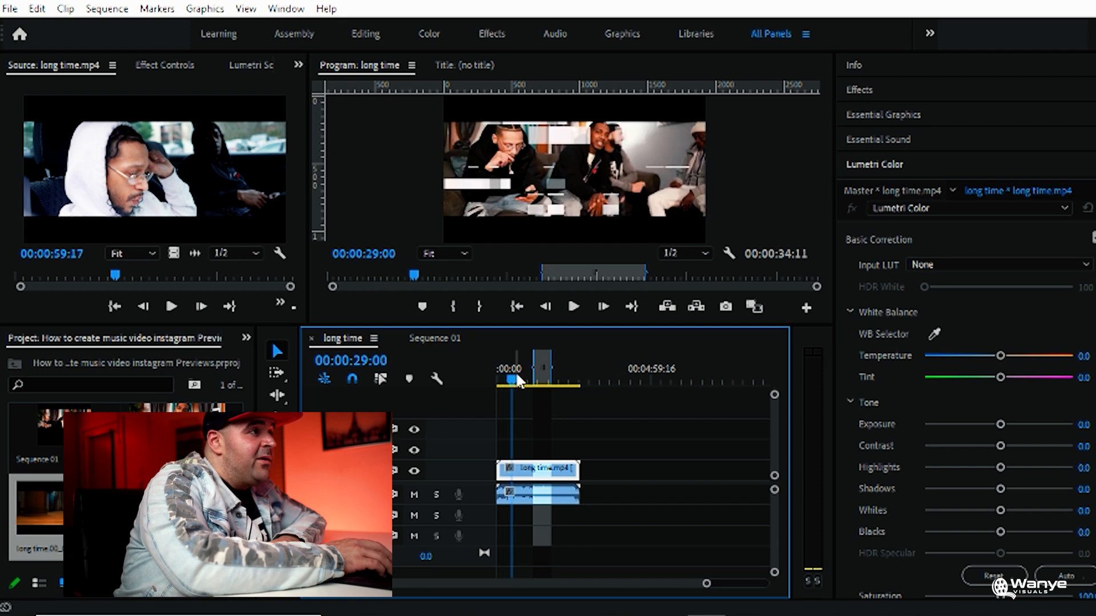
pyautogui.moveTo(536, 331); pyautogui.dragTo(541, 478)
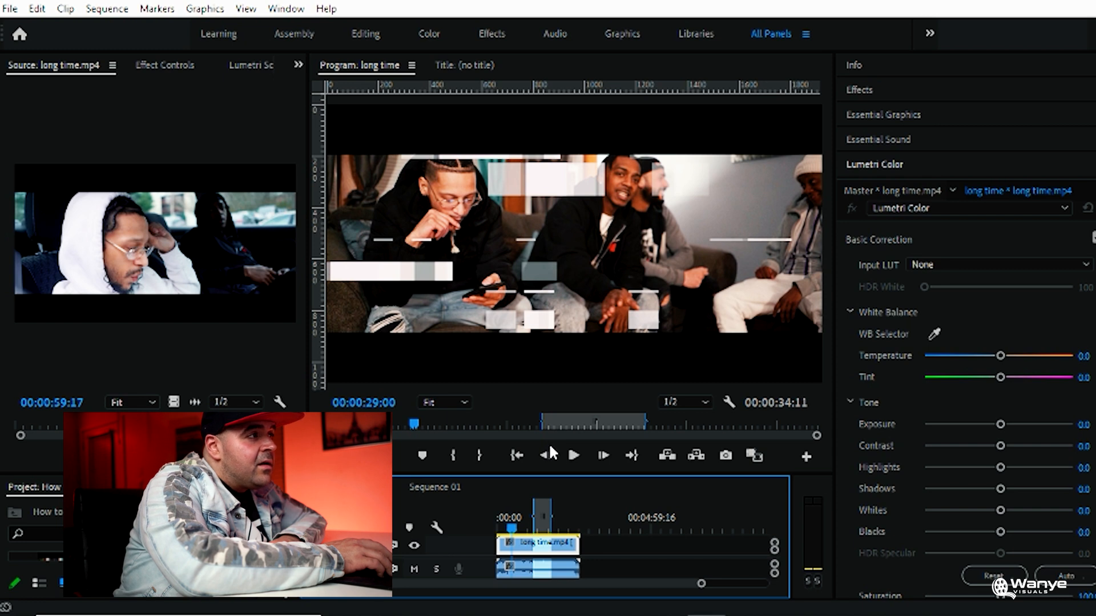
pyautogui.click(725, 456)
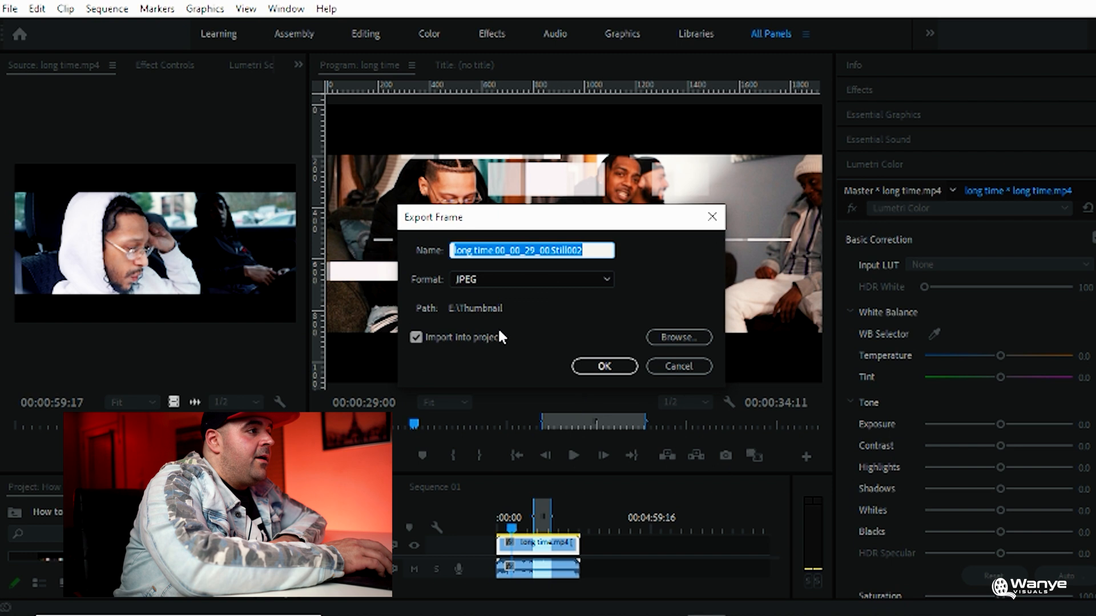
pyautogui.click(614, 366)
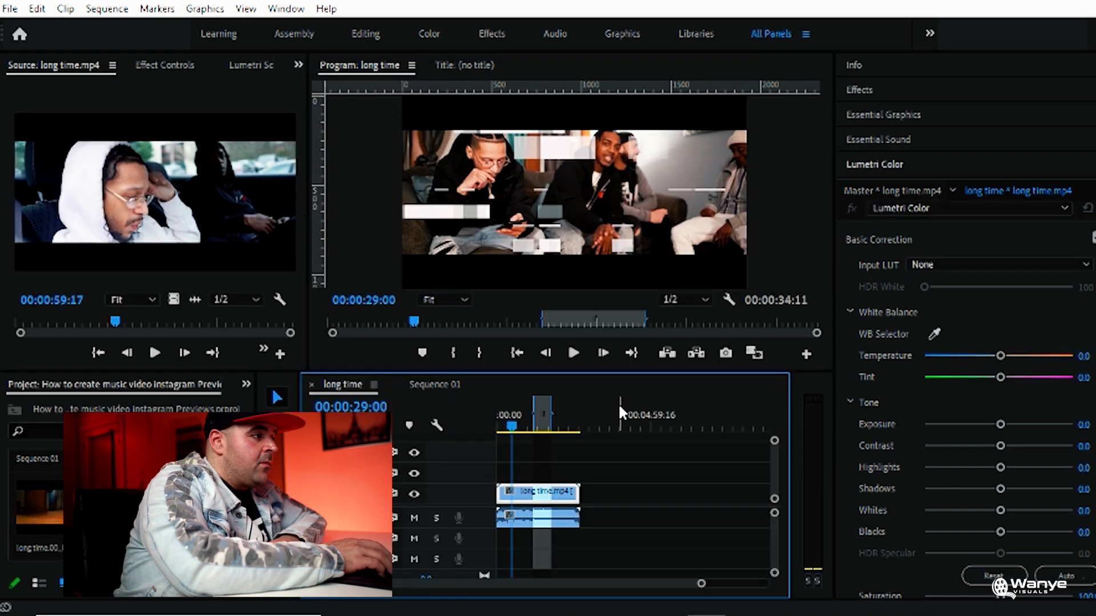
# Stack both exported stills above the preview clip in Sequence 01, matching them to the clip's length and the frame size
pyautogui.click(424, 384)
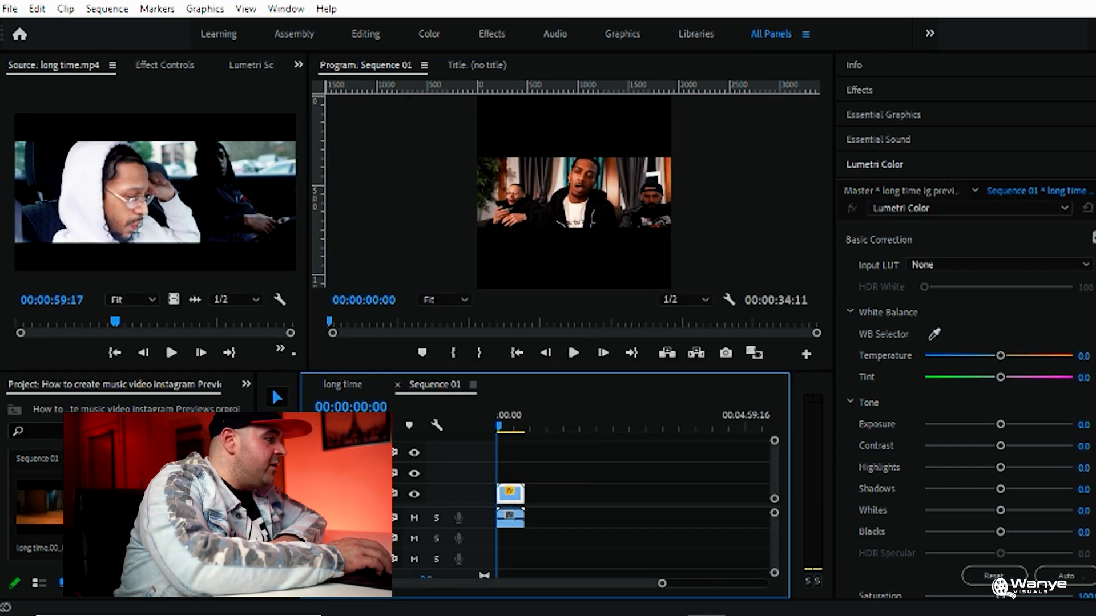
pyautogui.moveTo(68, 506); pyautogui.dragTo(501, 471)
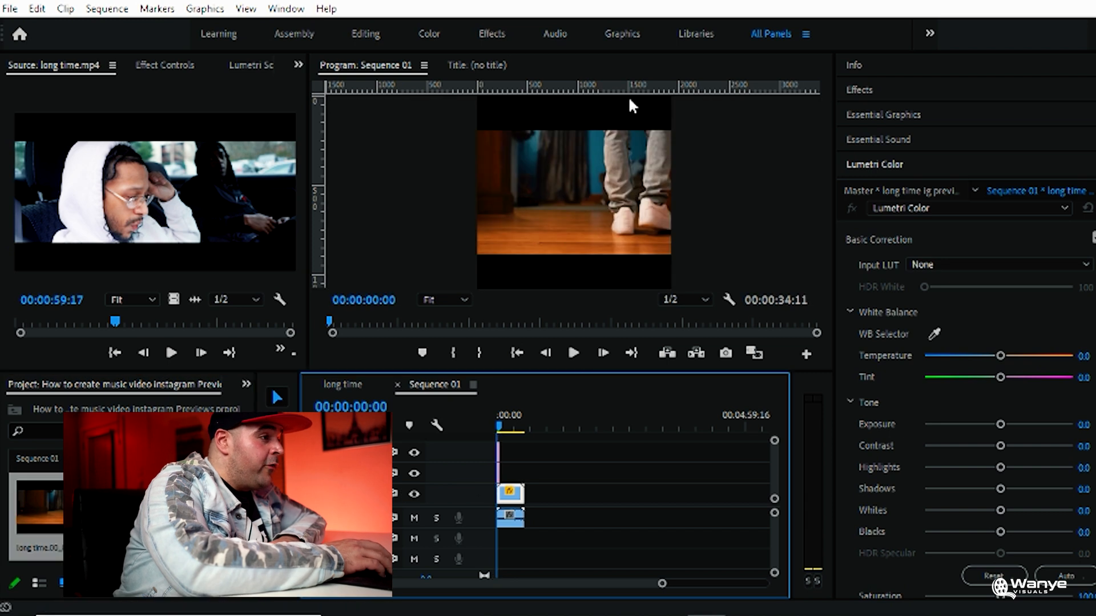
pyautogui.rightClick(500, 462)
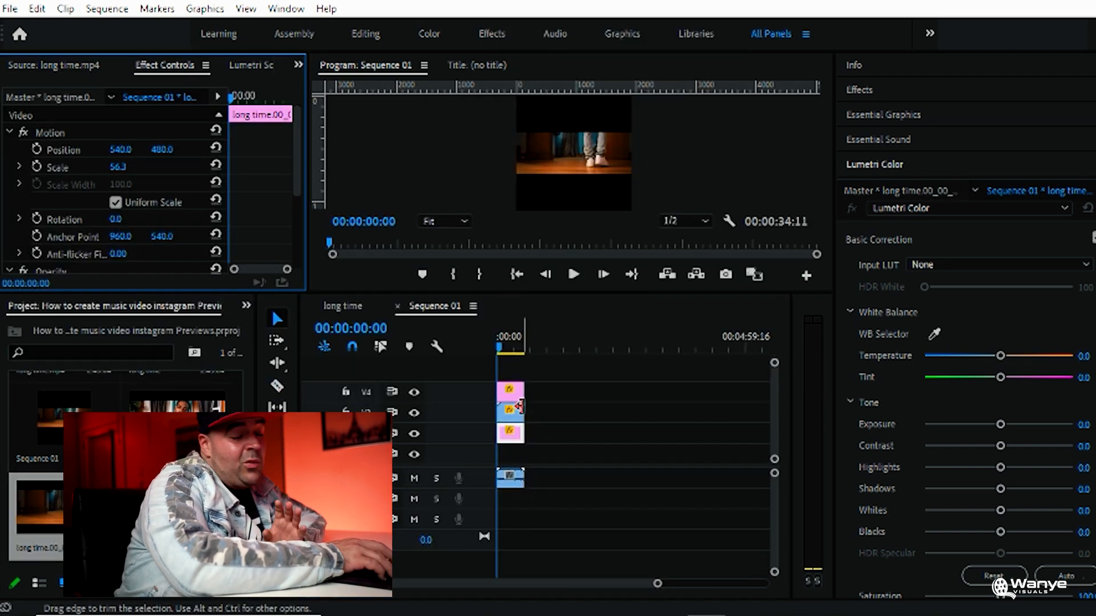
pyautogui.moveTo(514, 394); pyautogui.dragTo(517, 374)
pyautogui.moveTo(517, 435); pyautogui.dragTo(510, 407)
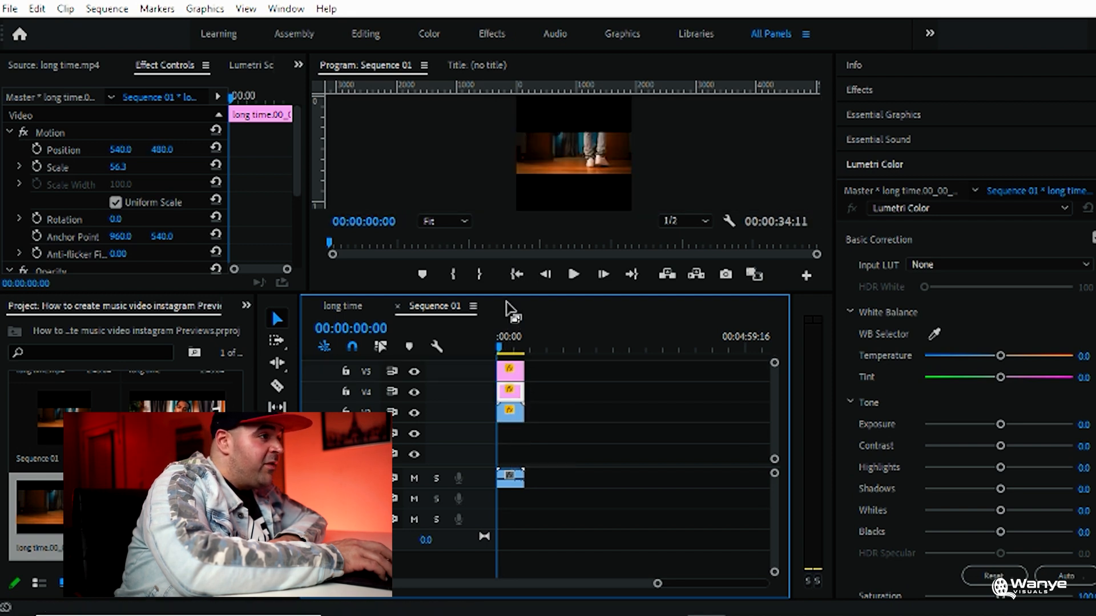
# Move the still from 00:00:29:00 to the top of the frame by setting its vertical position to 205
pyautogui.moveTo(506, 295); pyautogui.dragTo(507, 366)
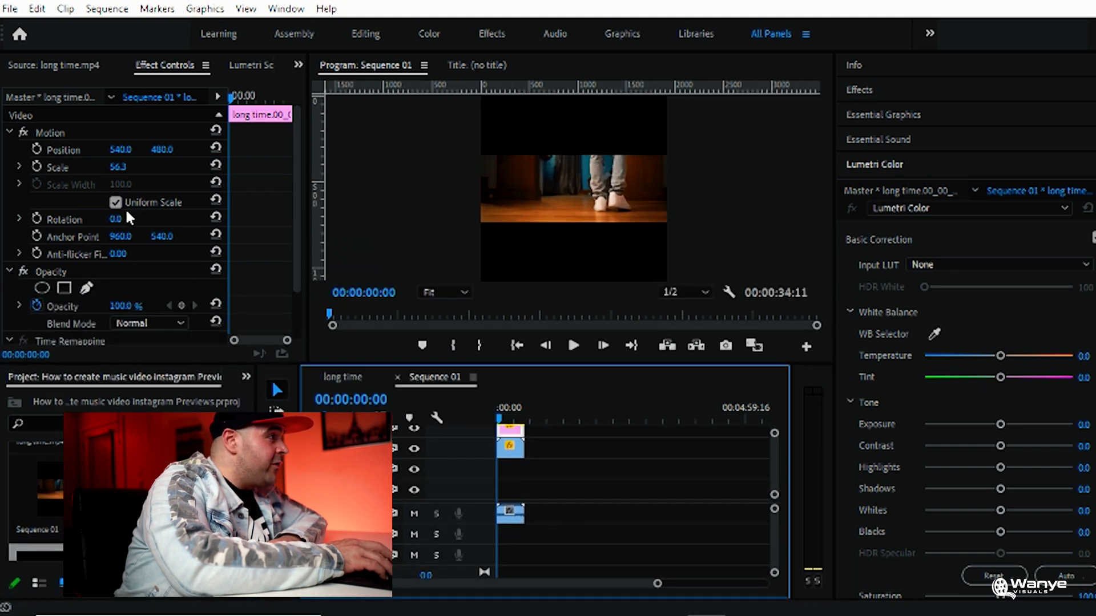
pyautogui.click(163, 149)
pyautogui.write('699')
pyautogui.press('Return')
pyautogui.moveTo(162, 150); pyautogui.dragTo(7, 150)
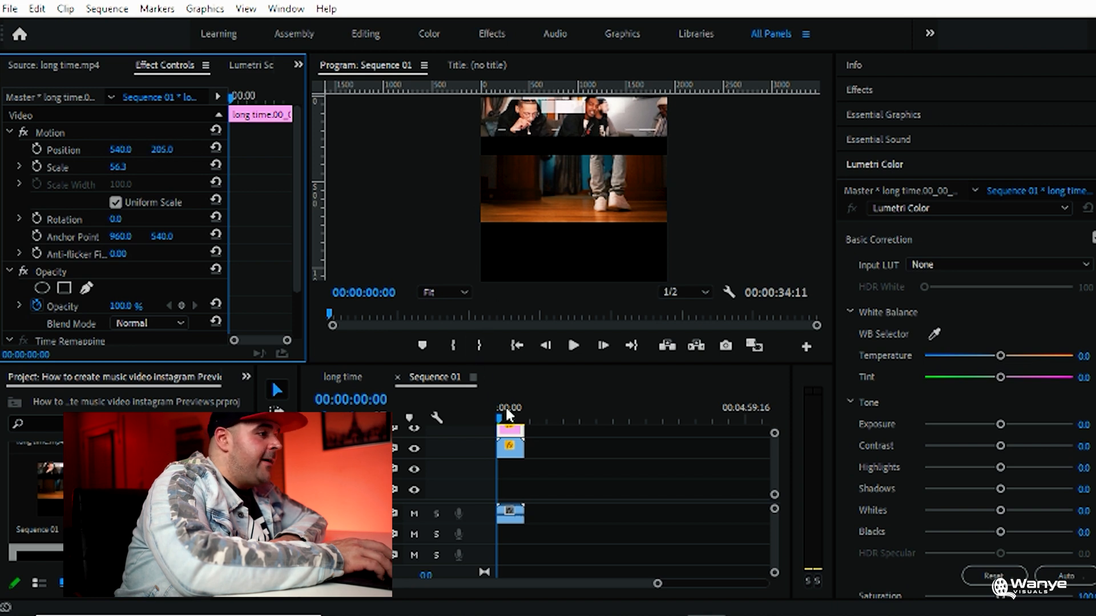
# Lower the still from 00:02:08:19 to the bottom of the frame and put the preview clip on the track above both stills
pyautogui.moveTo(508, 311); pyautogui.dragTo(508, 300)
pyautogui.click(512, 378)
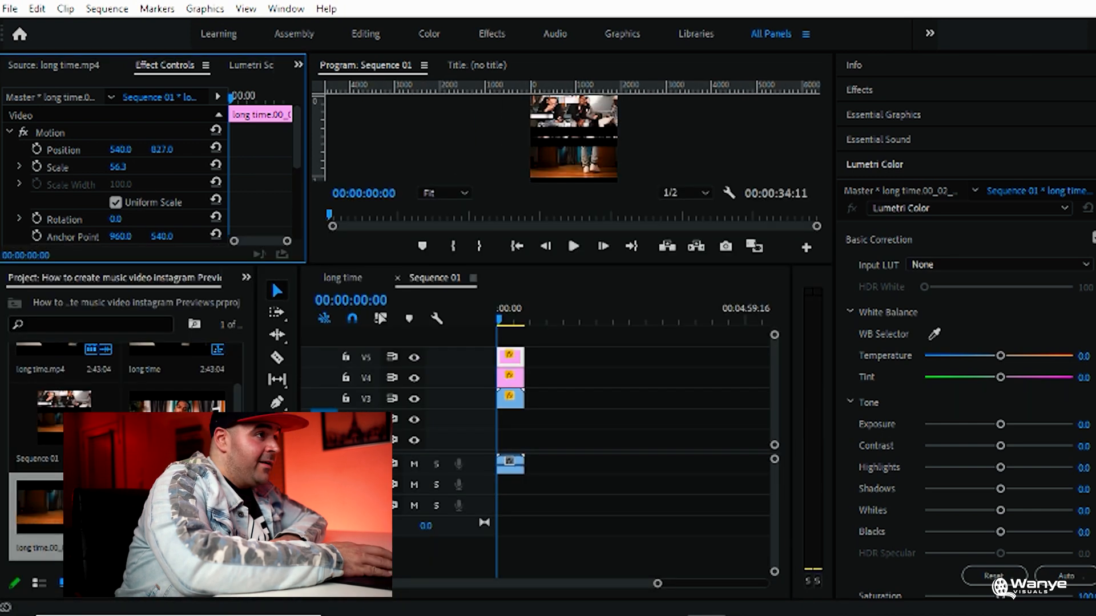
pyautogui.moveTo(162, 149); pyautogui.dragTo(300, 149)
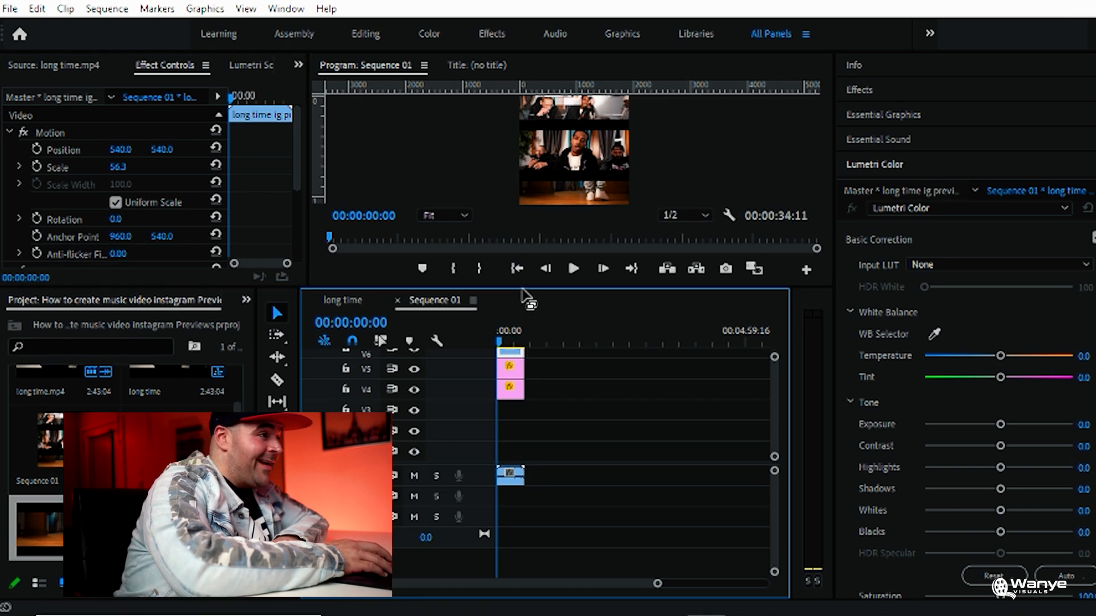
# Try a lower vertical position for the preview clip and reset its Position to the default
pyautogui.moveTo(522, 287); pyautogui.dragTo(527, 358)
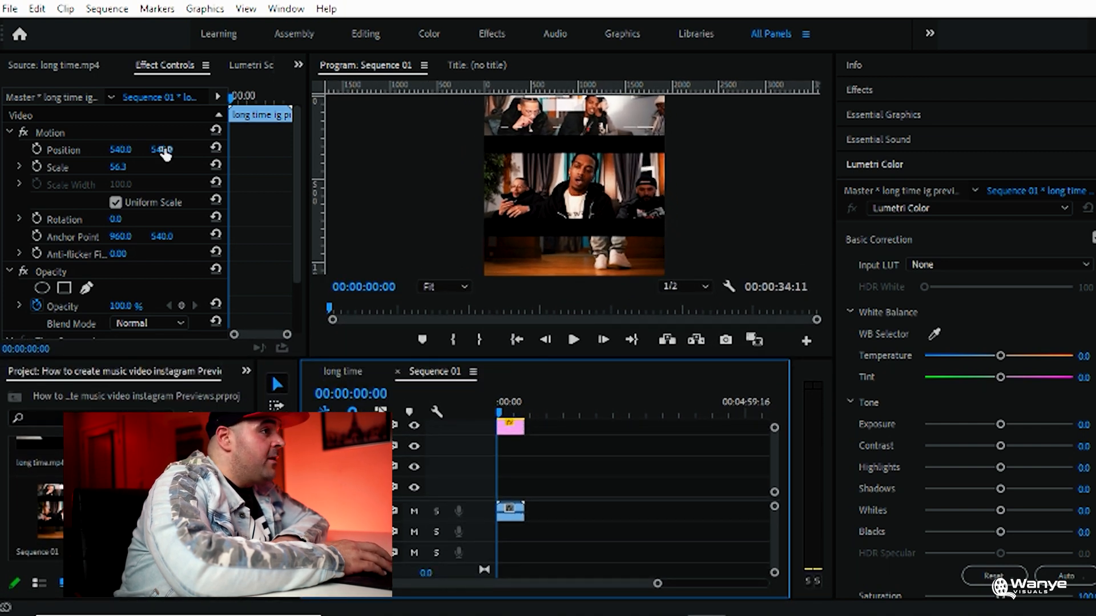
pyautogui.moveTo(162, 150); pyautogui.dragTo(193, 150)
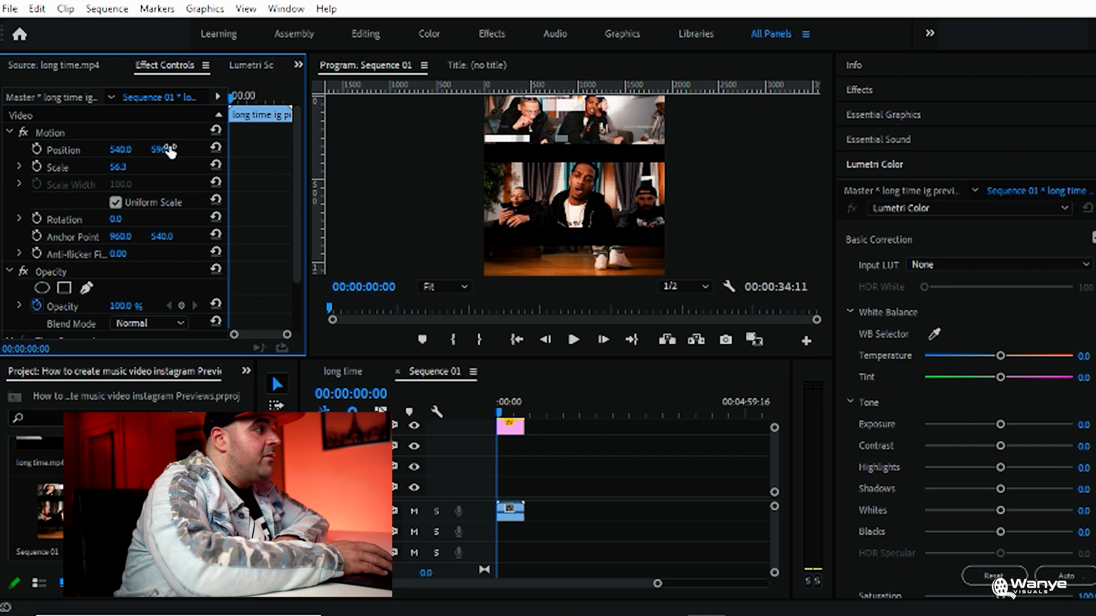
pyautogui.click(216, 147)
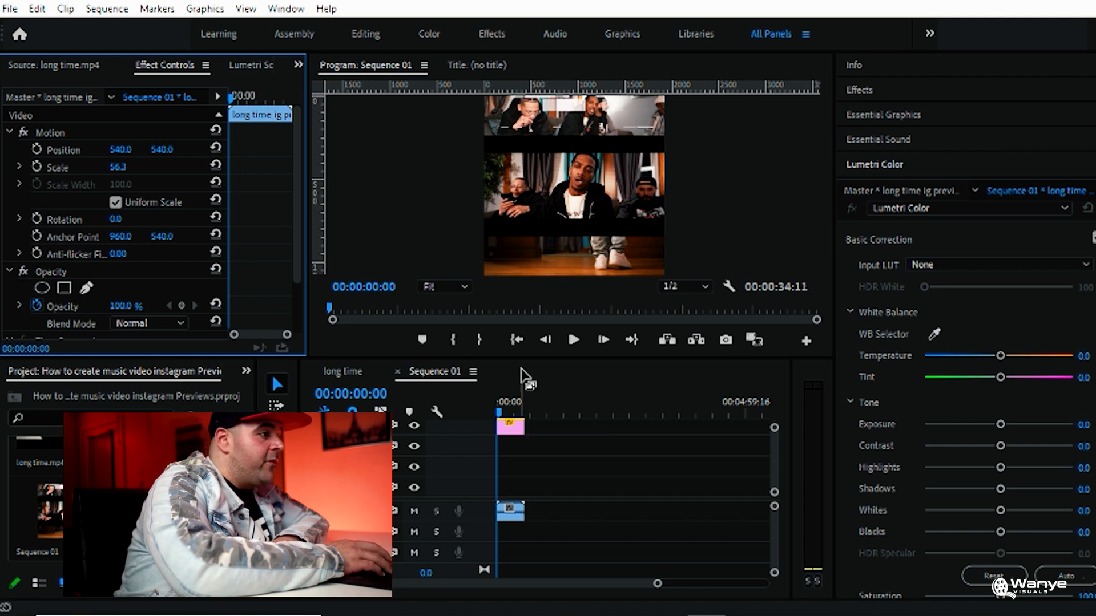
# Set the vertical position of the bottom still to 897 and save the project
pyautogui.moveTo(525, 351)
pyautogui.mouseDown()
pyautogui.moveTo(526, 280)
pyautogui.moveTo(525, 332)
pyautogui.mouseUp()
pyautogui.click(511, 408)
pyautogui.click(511, 389)
pyautogui.moveTo(163, 149)
pyautogui.mouseDown()
pyautogui.moveTo(186, 150)
pyautogui.moveTo(137, 149)
pyautogui.moveTo(123, 167)
pyautogui.moveTo(157, 149)
pyautogui.moveTo(146, 149)
pyautogui.moveTo(170, 150)
pyautogui.mouseUp()
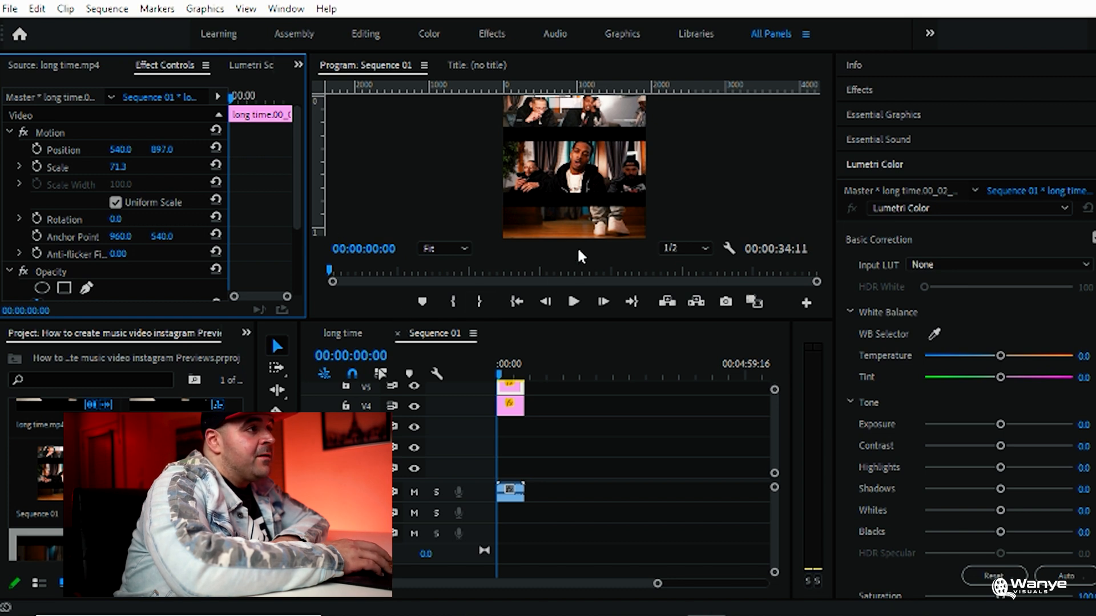
pyautogui.hotkey('ctrl', 's')
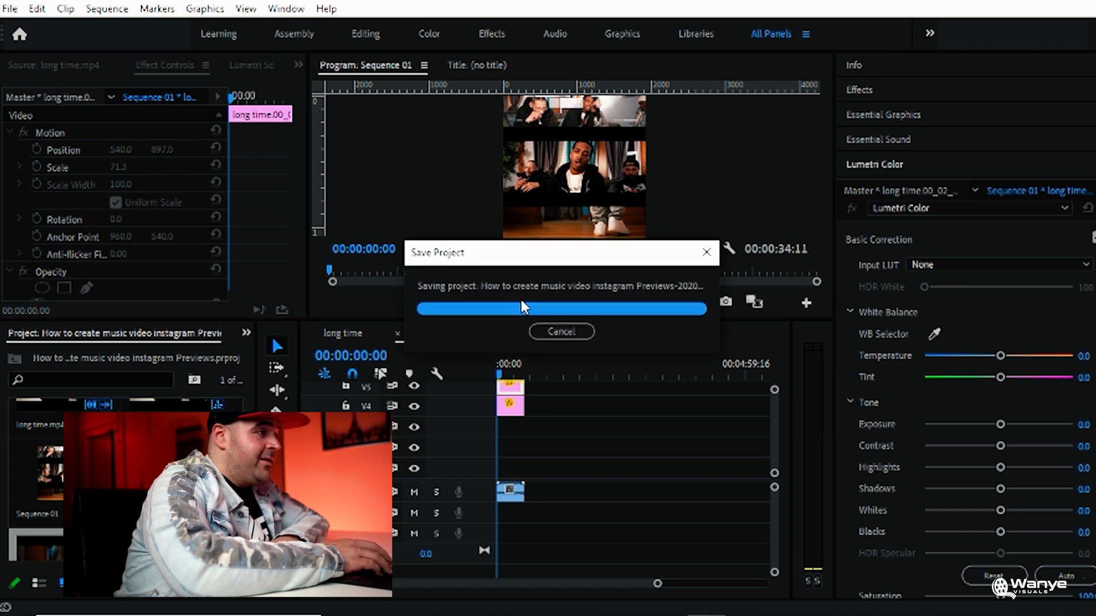
# Play the opening seconds of Sequence 01 to check the preview clip between the two stills
pyautogui.click(519, 297)
pyautogui.click(574, 301)
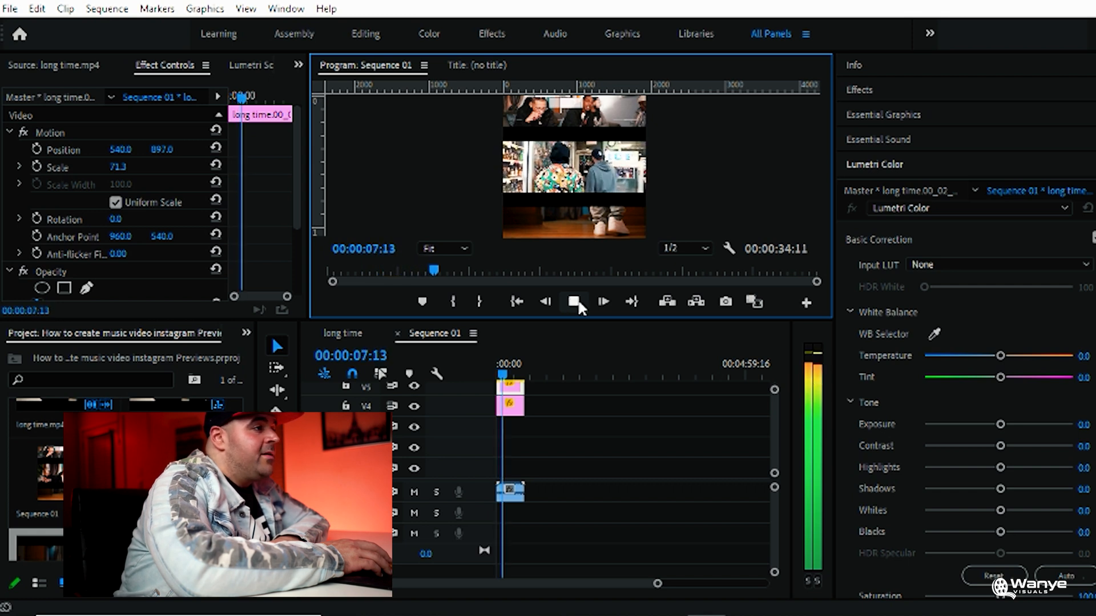
pyautogui.click(573, 302)
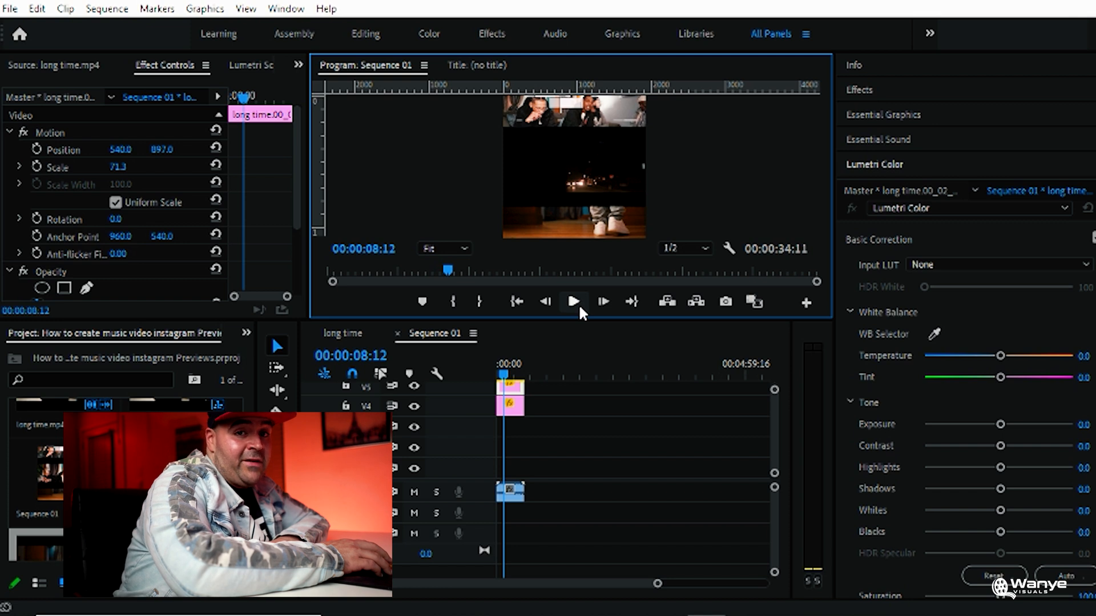
# Import the logo "file PNG white TRANSPARENT" from the Downloads folder and place it on a track above the other clips in Sequence 01
pyautogui.click(475, 614)
pyautogui.moveTo(1057, 188); pyautogui.dragTo(53, 522)
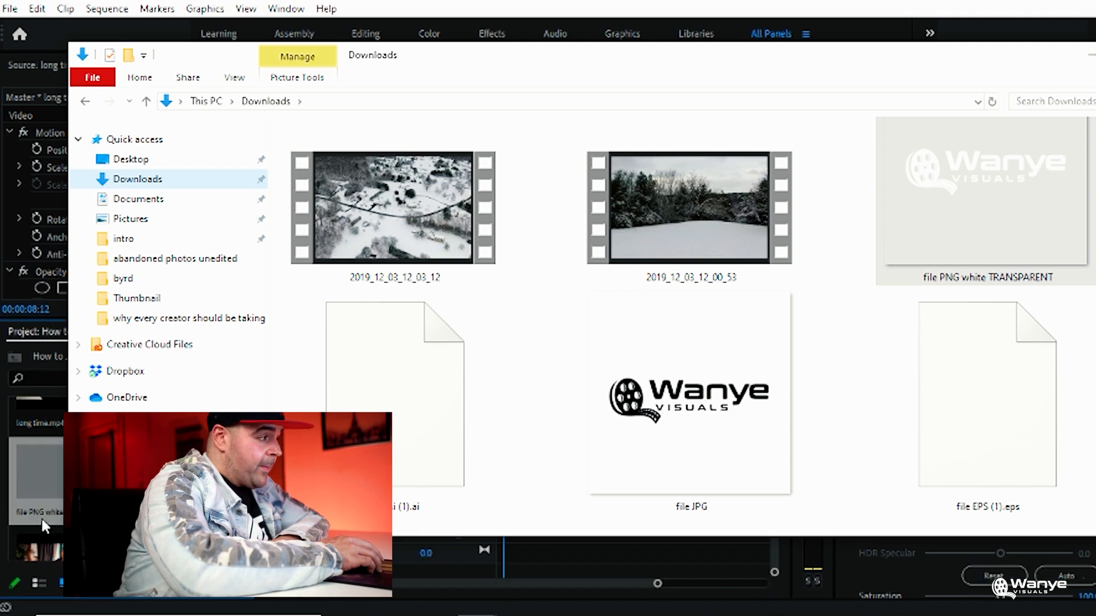
pyautogui.click(36, 475)
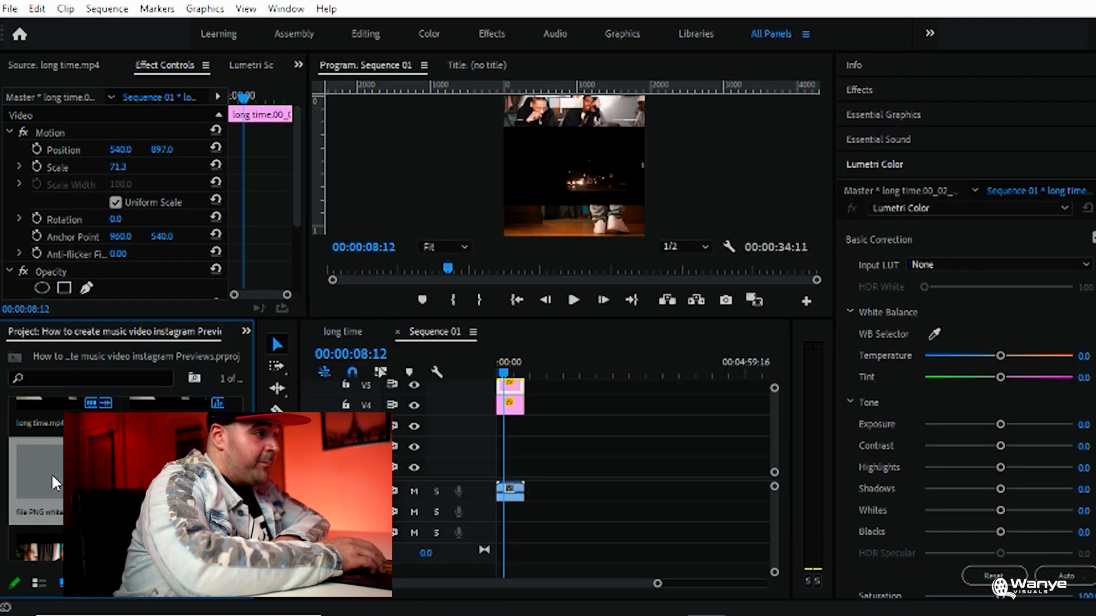
pyautogui.moveTo(649, 319); pyautogui.dragTo(637, 226)
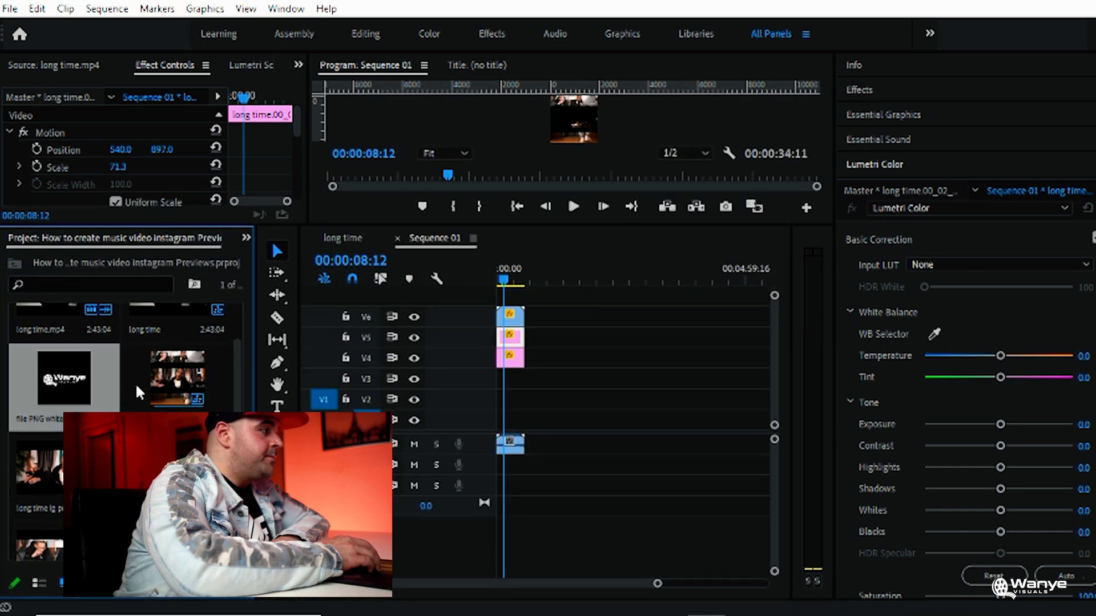
pyautogui.moveTo(91, 385); pyautogui.dragTo(507, 295)
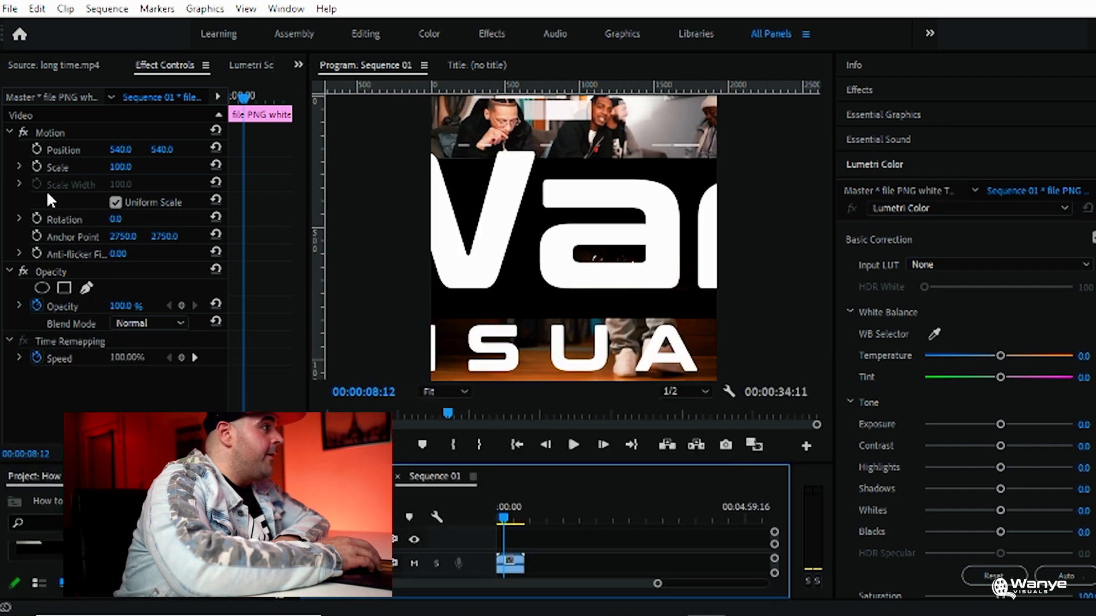
# Scale the logo to 8 and set its position to 279, 943, over the bottom still
pyautogui.moveTo(120, 171); pyautogui.dragTo(103, 150)
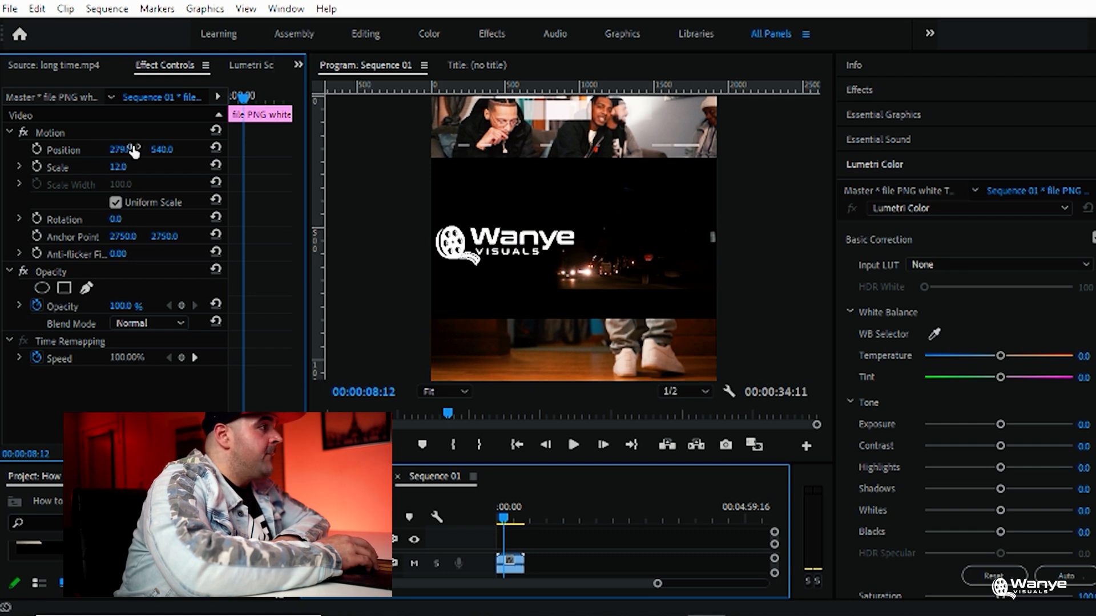
pyautogui.moveTo(170, 151); pyautogui.dragTo(401, 151)
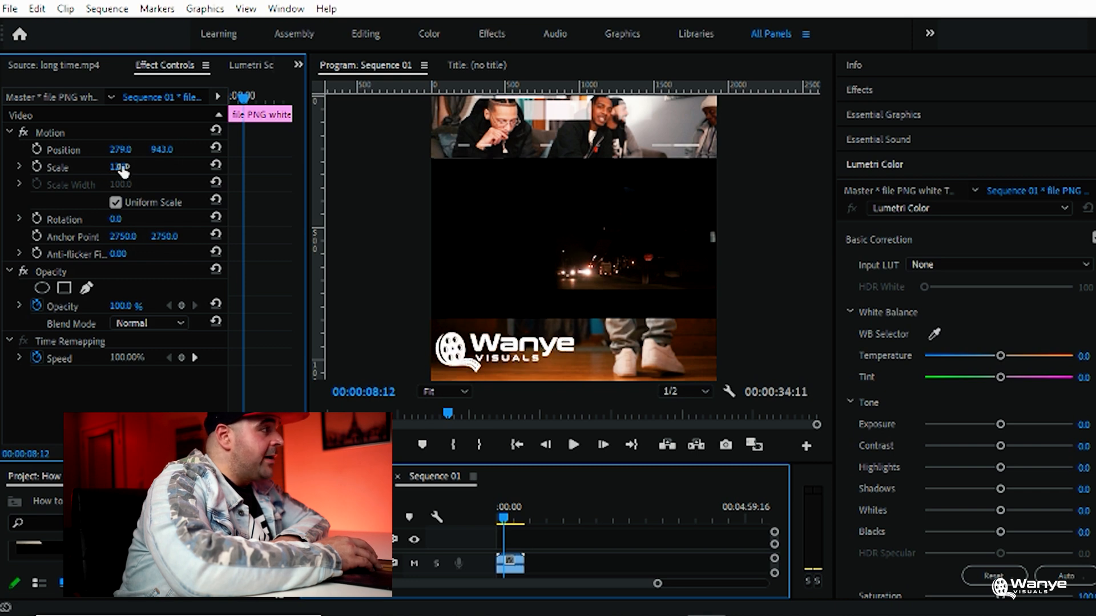
pyautogui.moveTo(118, 167); pyautogui.dragTo(116, 167)
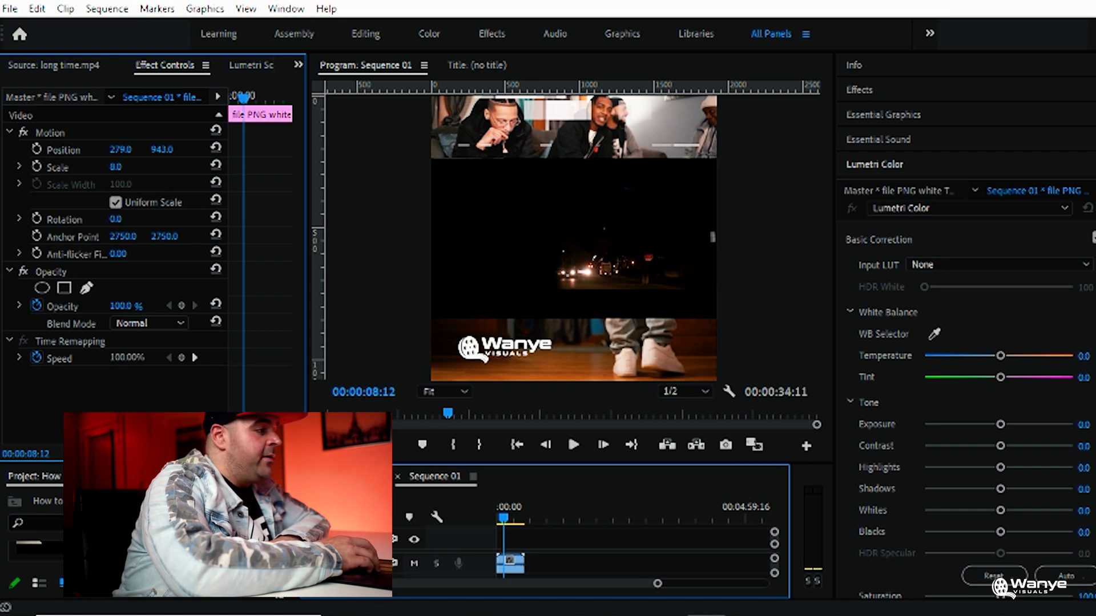
# Add the title "long time" over the top still in the Another Danger Slanted - Demo font
pyautogui.moveTo(576, 464); pyautogui.dragTo(576, 420)
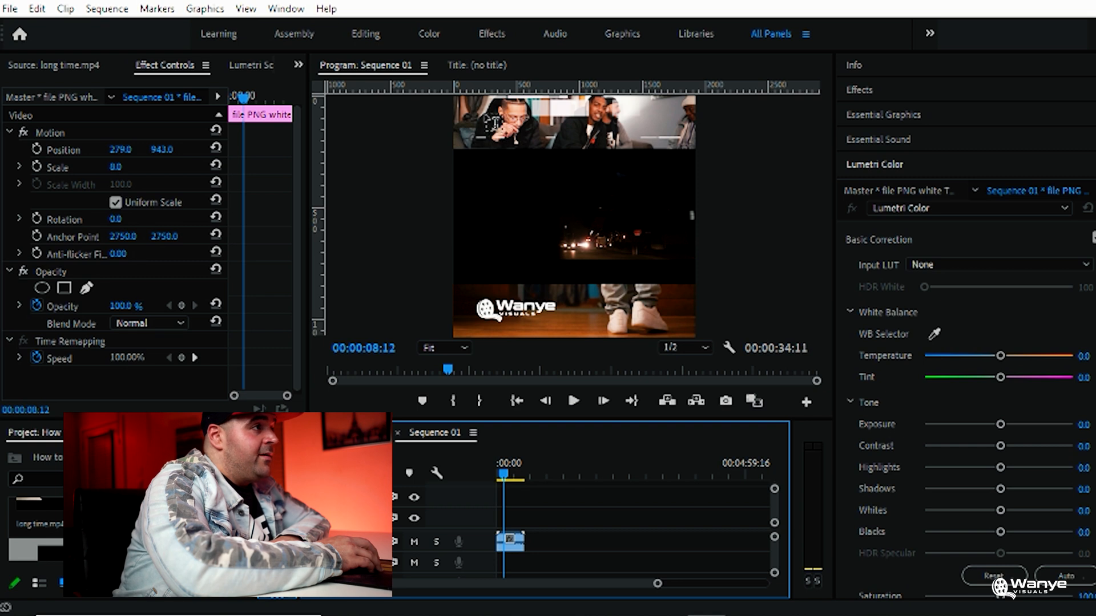
pyautogui.click(883, 115)
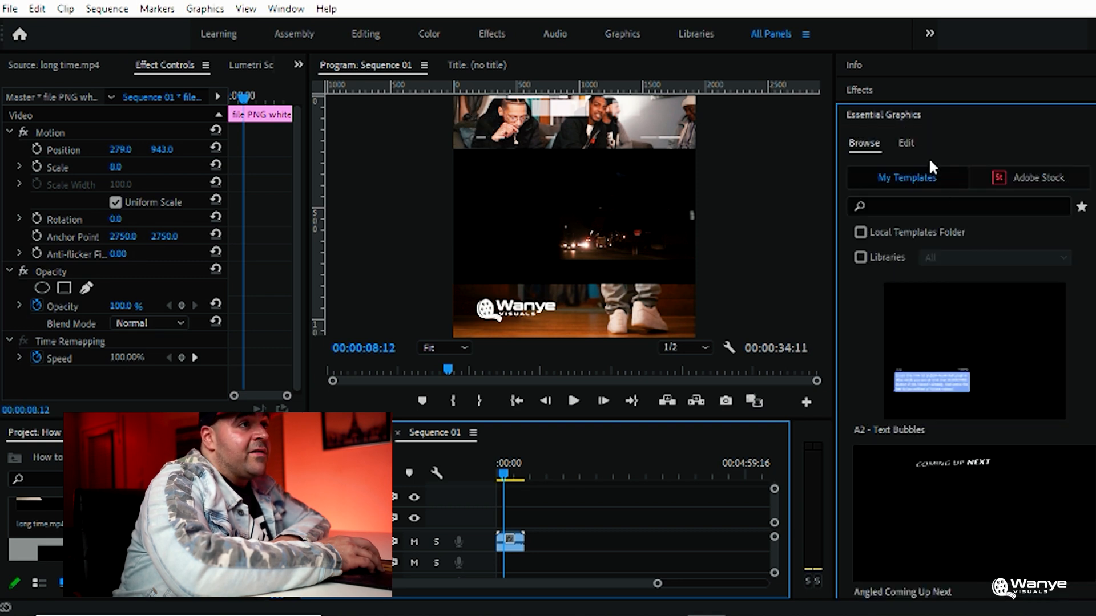
pyautogui.click(906, 143)
pyautogui.hotkey('ctrl', 't')
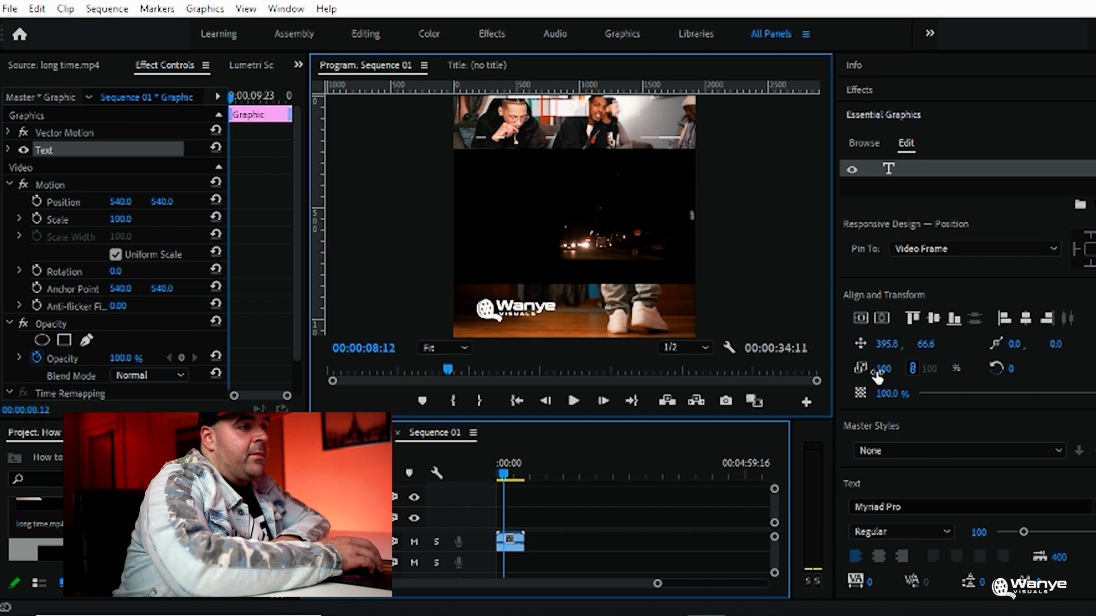
pyautogui.click(892, 508)
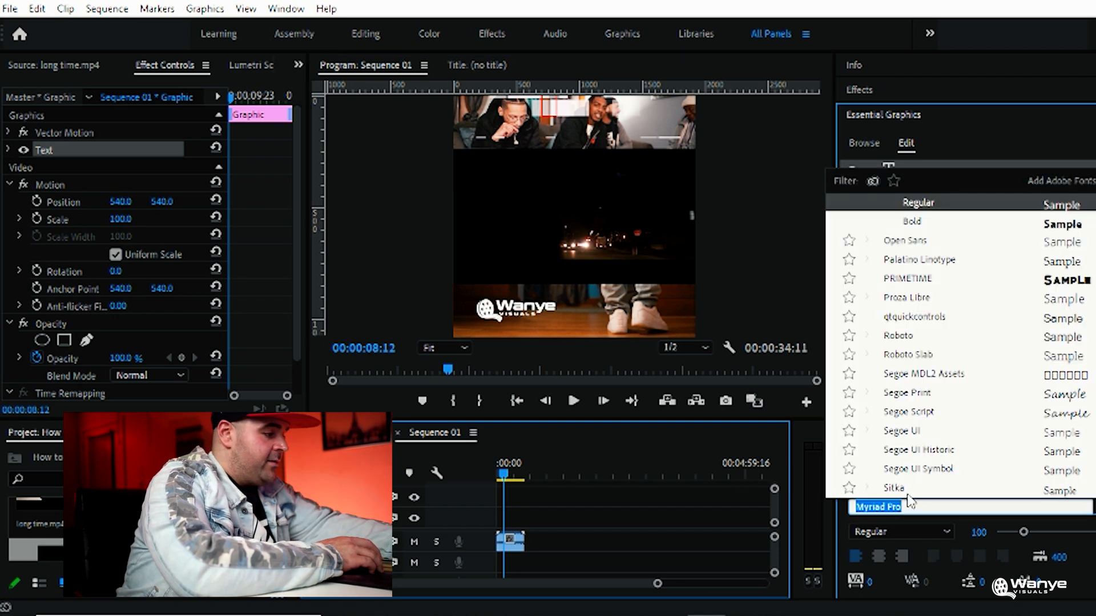
pyautogui.write('ant')
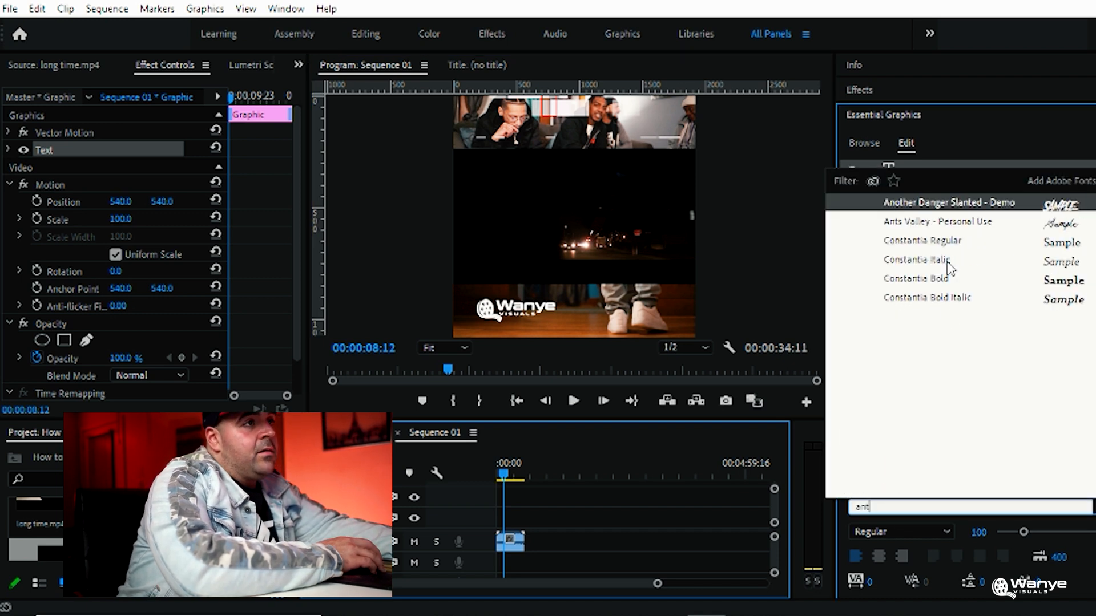
pyautogui.click(934, 204)
pyautogui.click(550, 114)
pyautogui.write('long time')
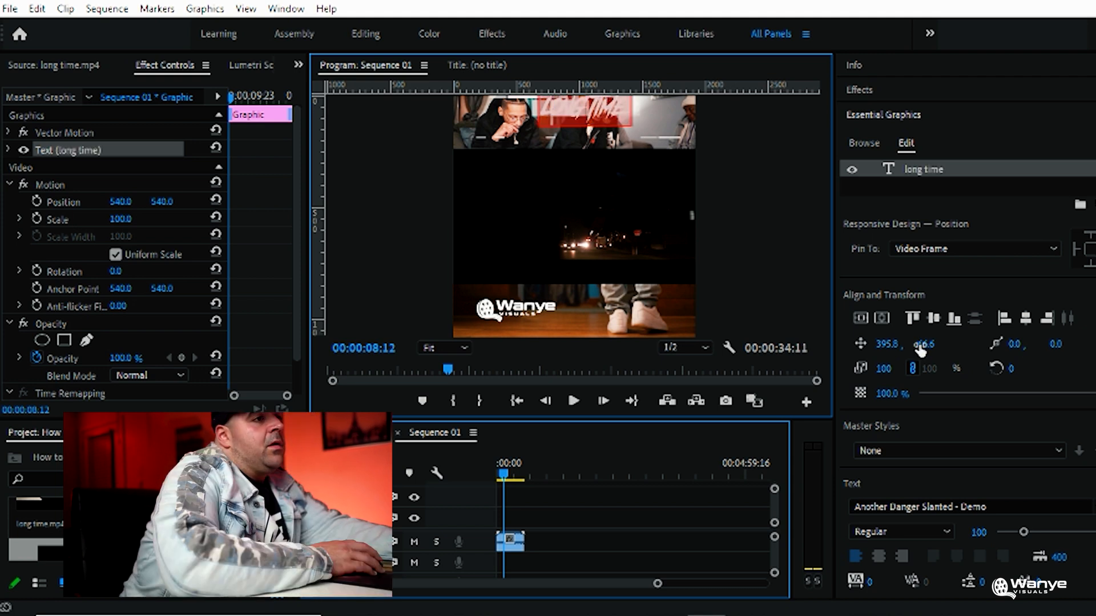
# Move the "long time" title to 301.3, 140.6 and set its font size to 125
pyautogui.moveTo(926, 345); pyautogui.dragTo(959, 345)
pyautogui.moveTo(886, 345); pyautogui.dragTo(842, 345)
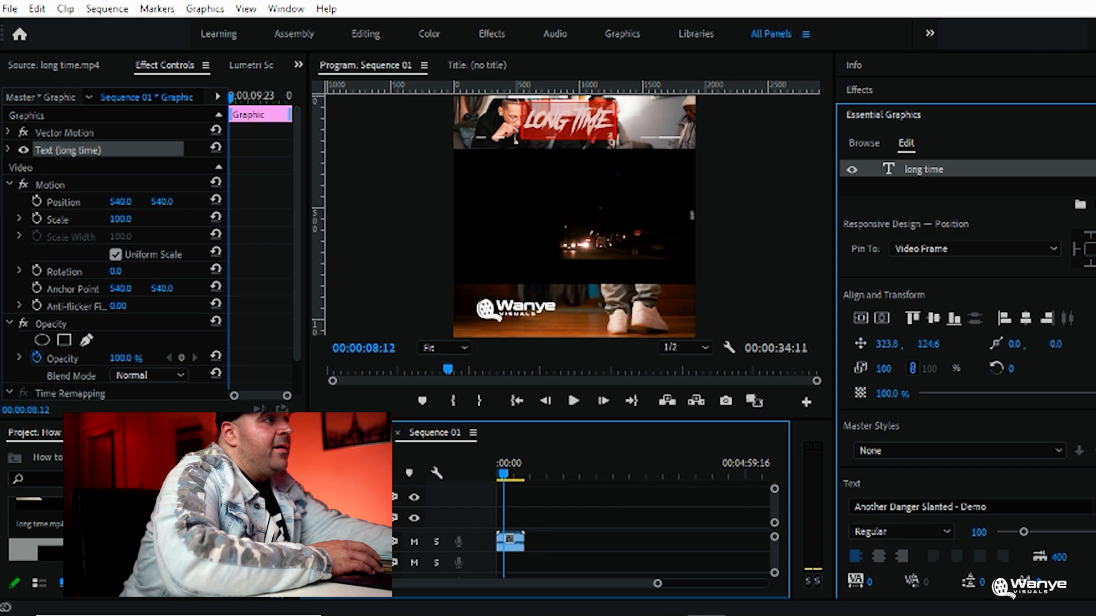
pyautogui.moveTo(926, 346); pyautogui.dragTo(936, 346)
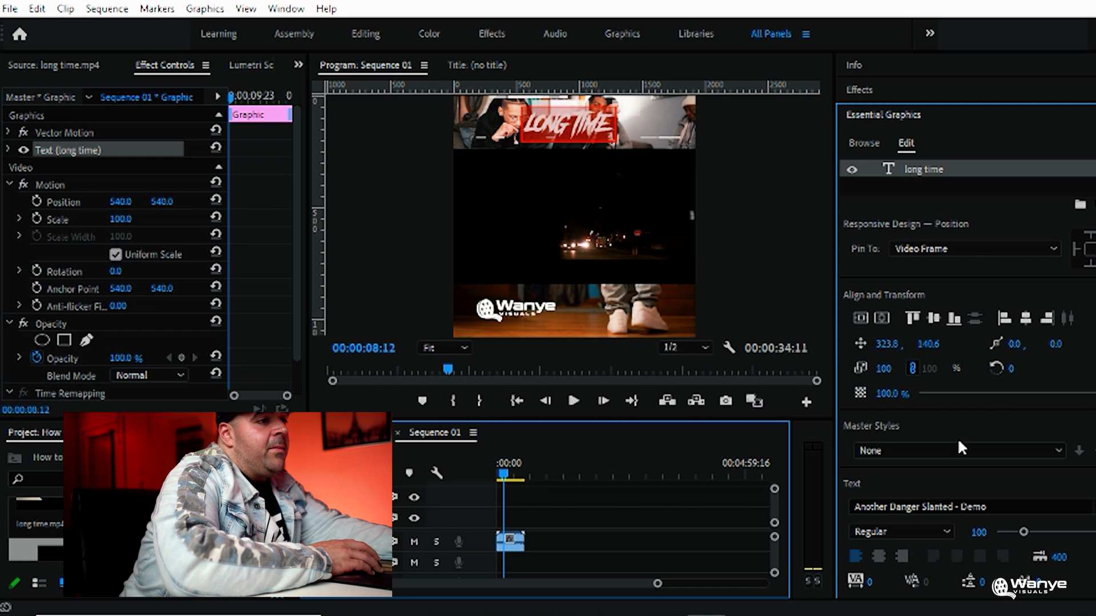
pyautogui.moveTo(1023, 532); pyautogui.dragTo(1029, 535)
pyautogui.click(783, 211)
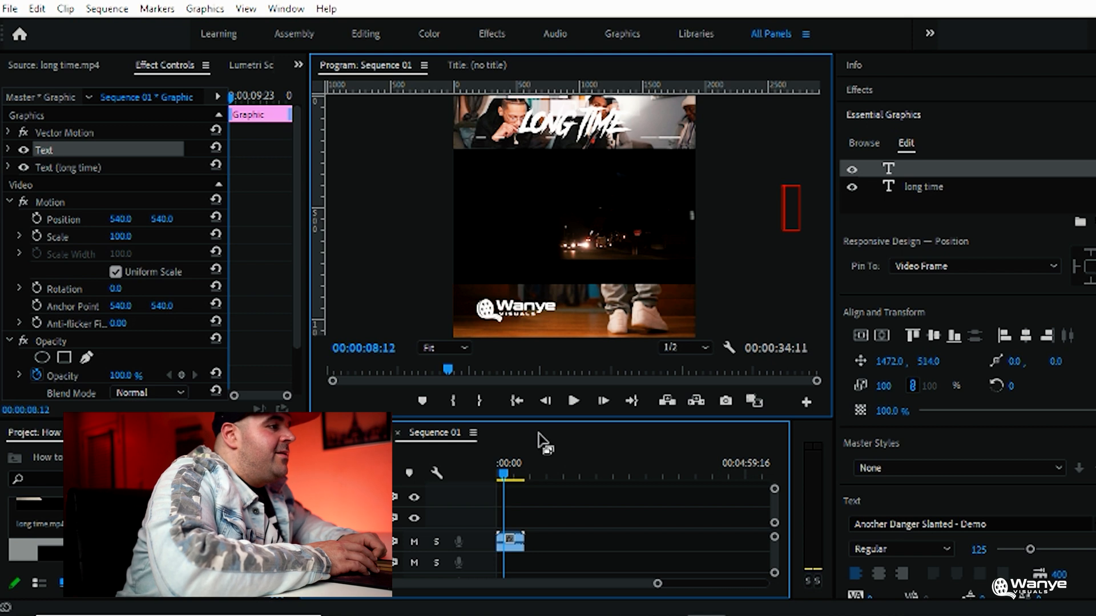
# Switch to the Color workspace and darken the top still with a Lumetri exposure of about -1.3
pyautogui.moveTo(537, 424); pyautogui.dragTo(553, 273)
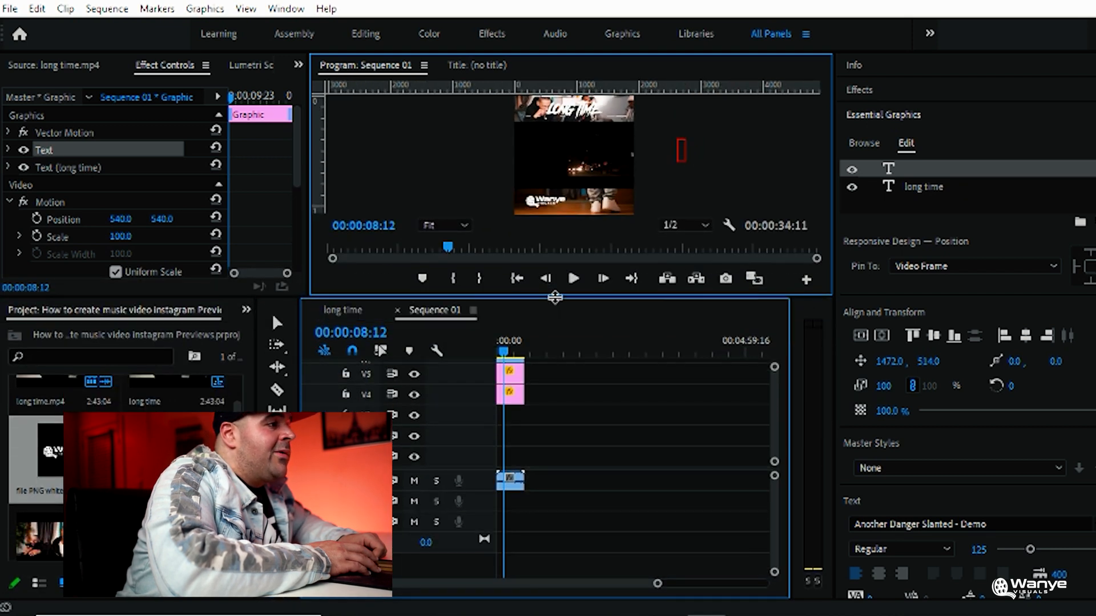
pyautogui.click(515, 389)
pyautogui.moveTo(538, 300); pyautogui.dragTo(538, 401)
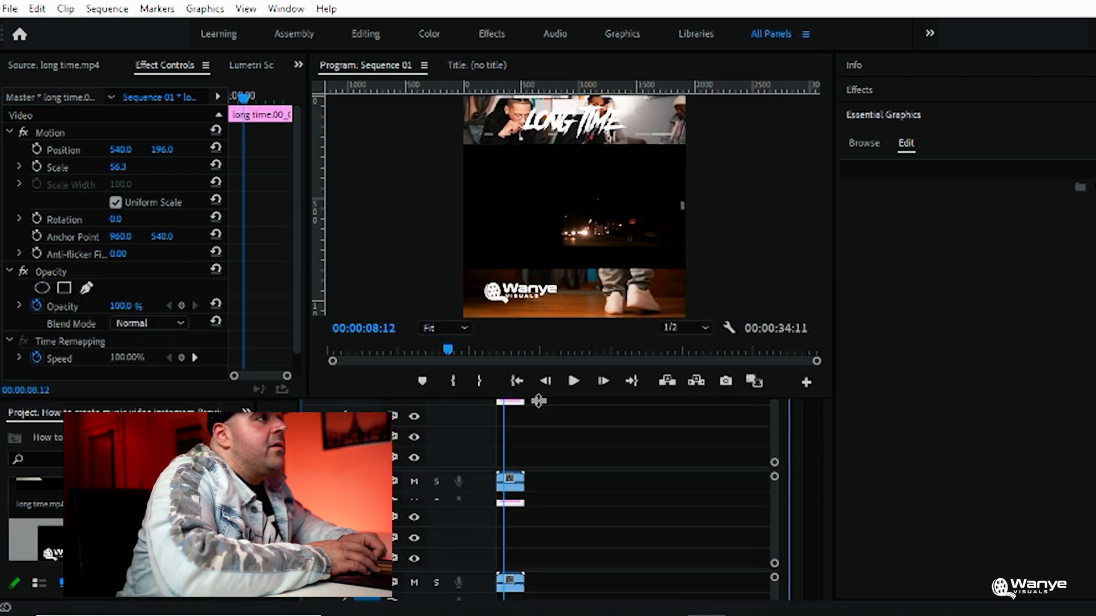
pyautogui.click(429, 33)
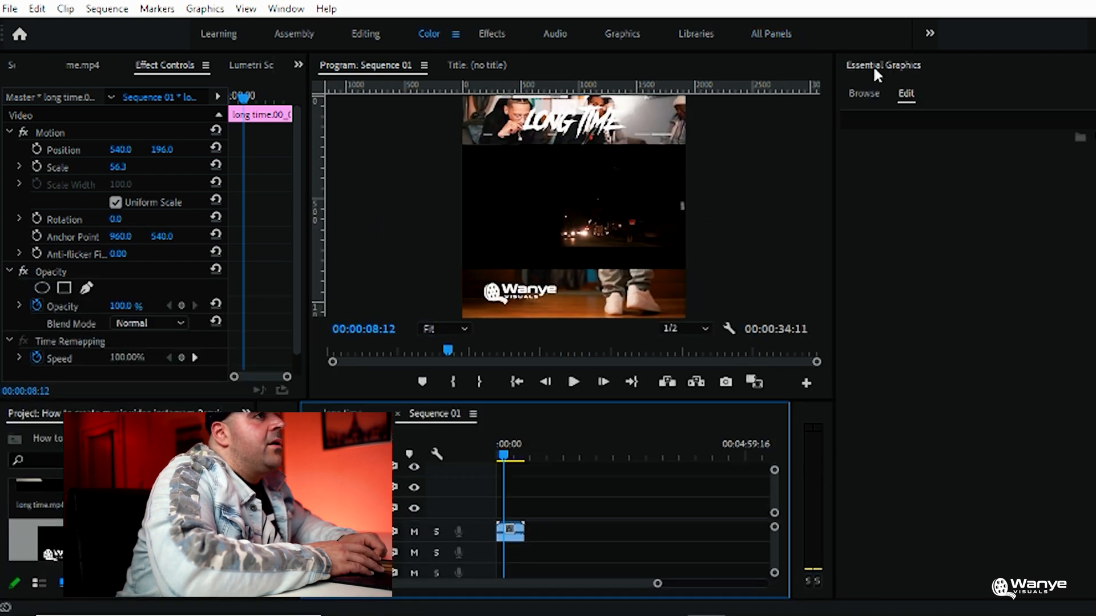
pyautogui.moveTo(733, 191); pyautogui.dragTo(730, 288)
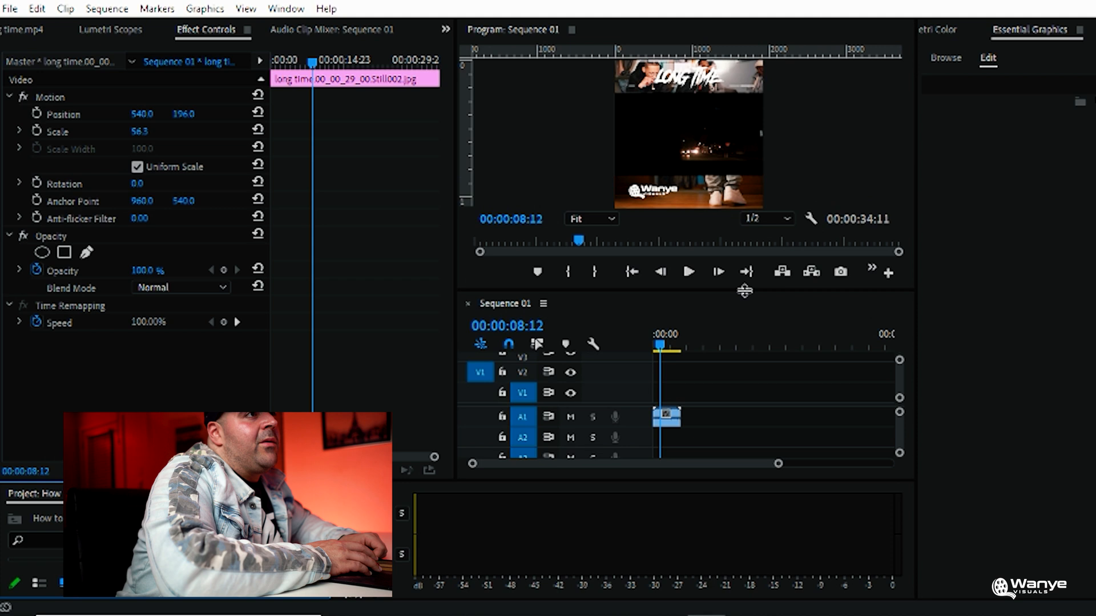
pyautogui.click(948, 29)
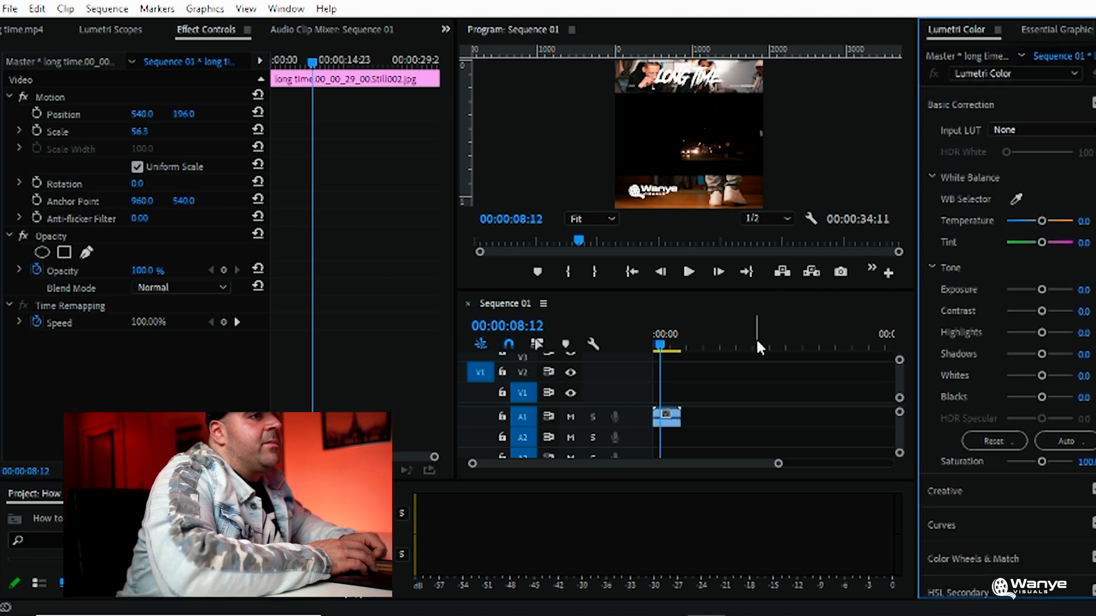
pyautogui.moveTo(1045, 287); pyautogui.dragTo(1031, 294)
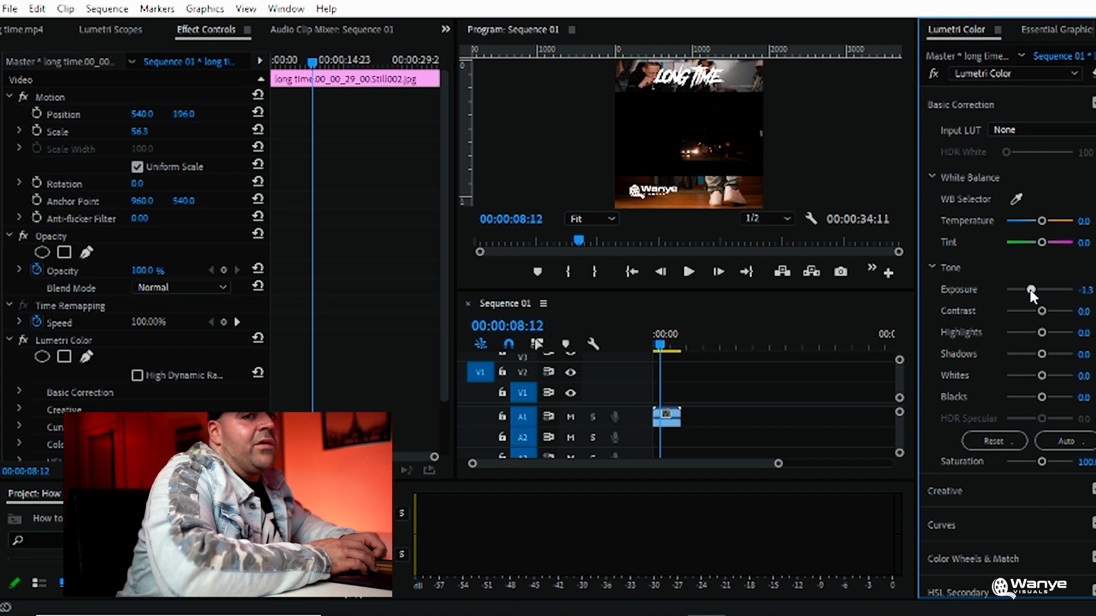
# Set the "long time" title's font size to 105 and its horizontal position to 338.8
pyautogui.moveTo(654, 292); pyautogui.dragTo(682, 451)
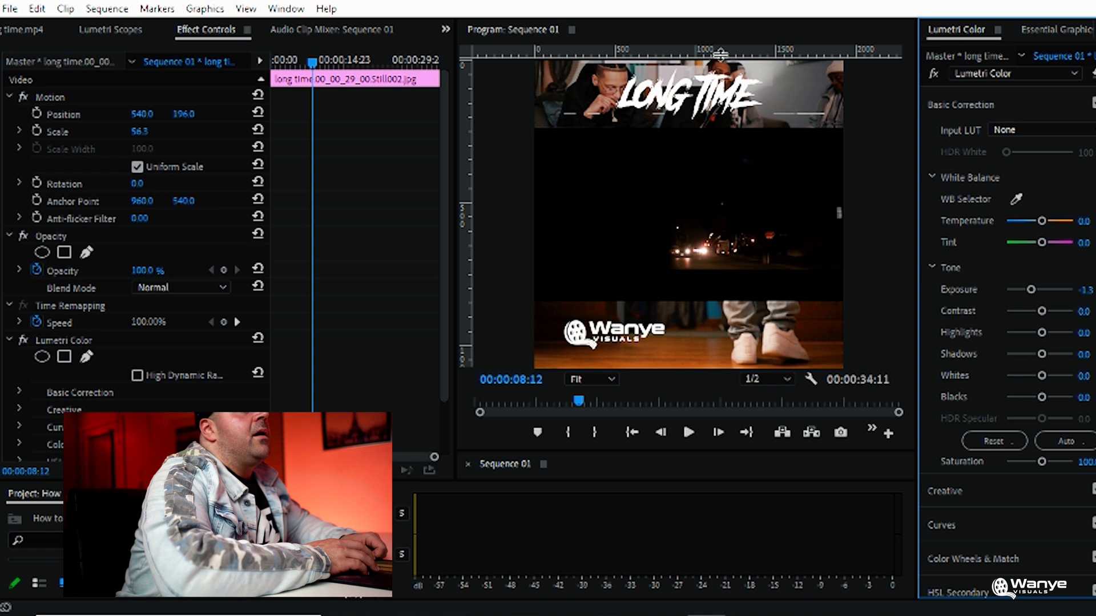
pyautogui.press('t')
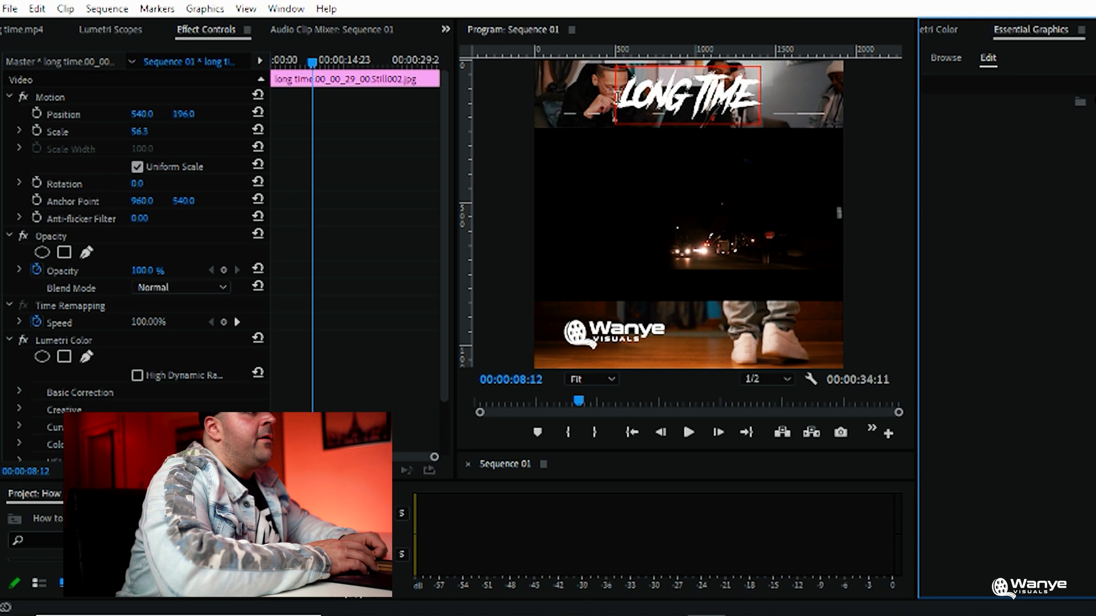
pyautogui.click(687, 94)
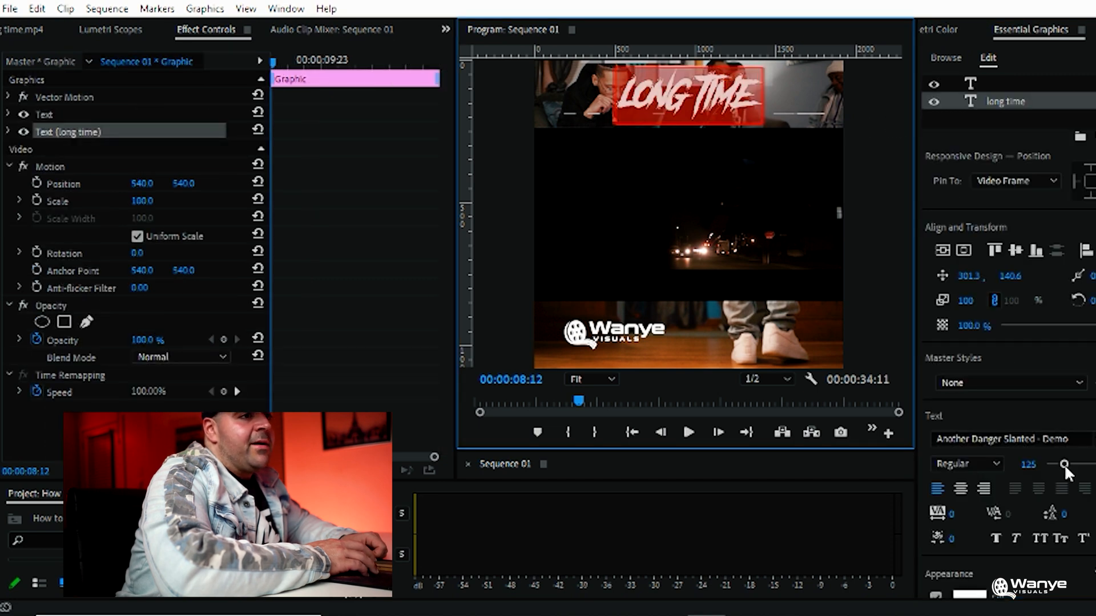
pyautogui.moveTo(1061, 463); pyautogui.dragTo(1060, 464)
pyautogui.moveTo(981, 290); pyautogui.dragTo(963, 252)
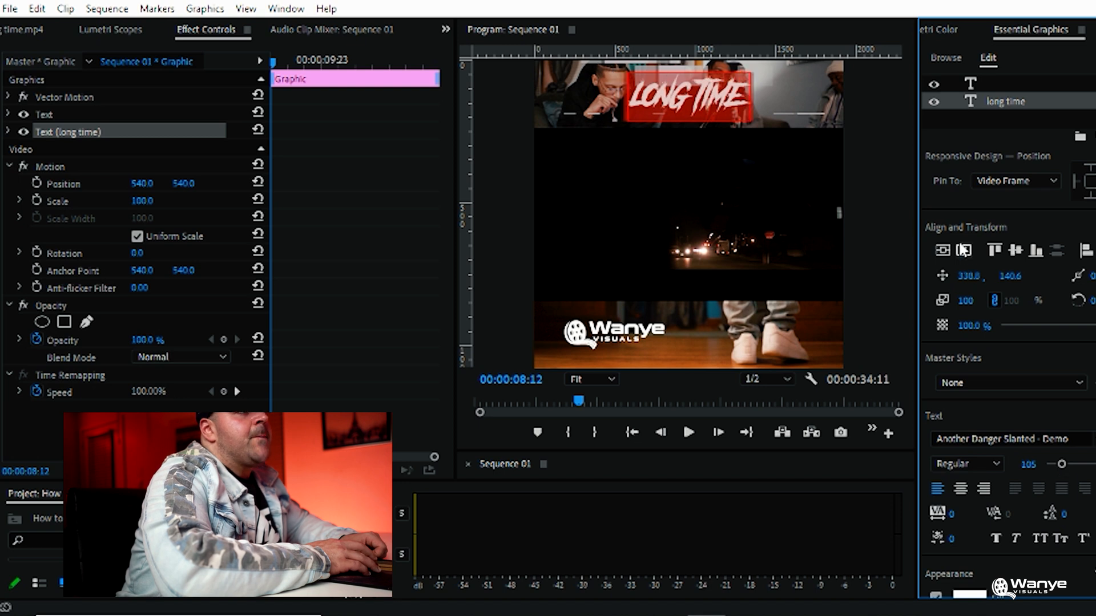
# Add a text layer reading "byrd" above the song title in the PRIMETIME font
pyautogui.click(648, 77)
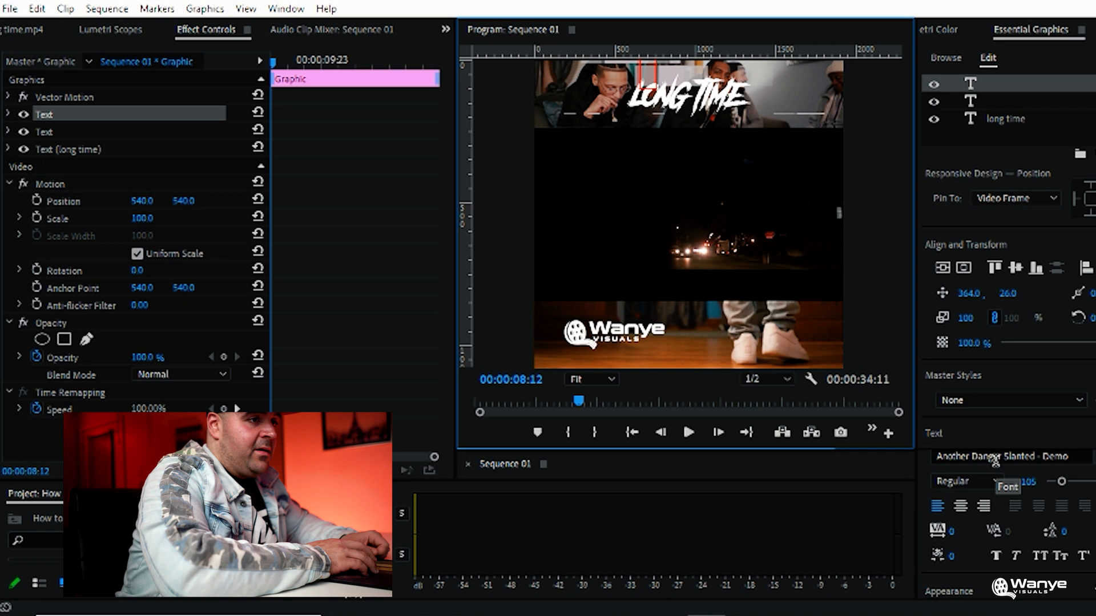
pyautogui.click(994, 460)
pyautogui.write('pr')
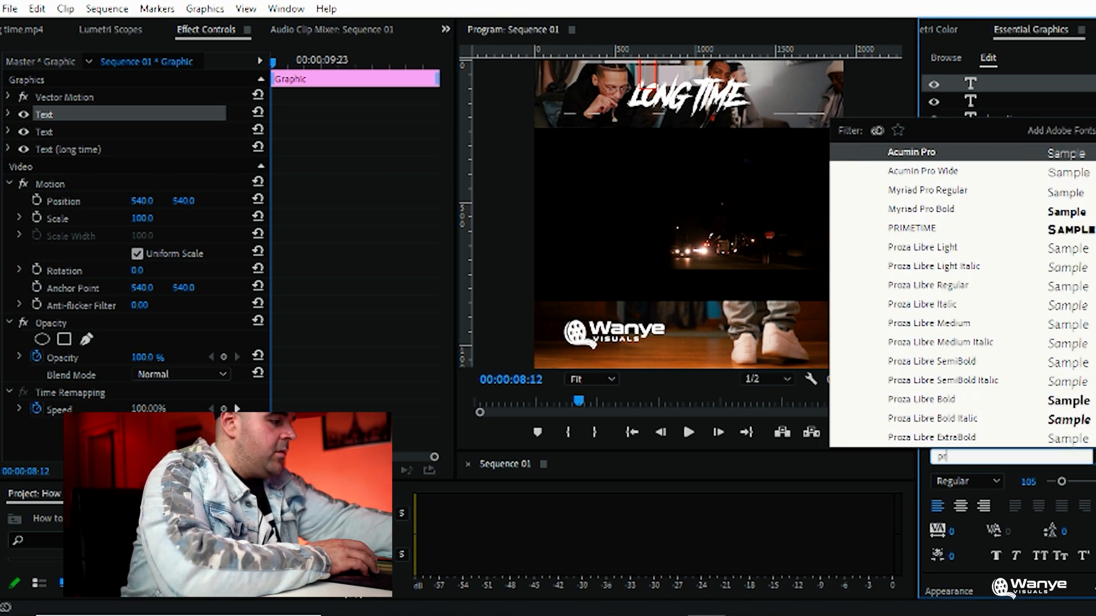
pyautogui.write('im')
pyautogui.click(982, 155)
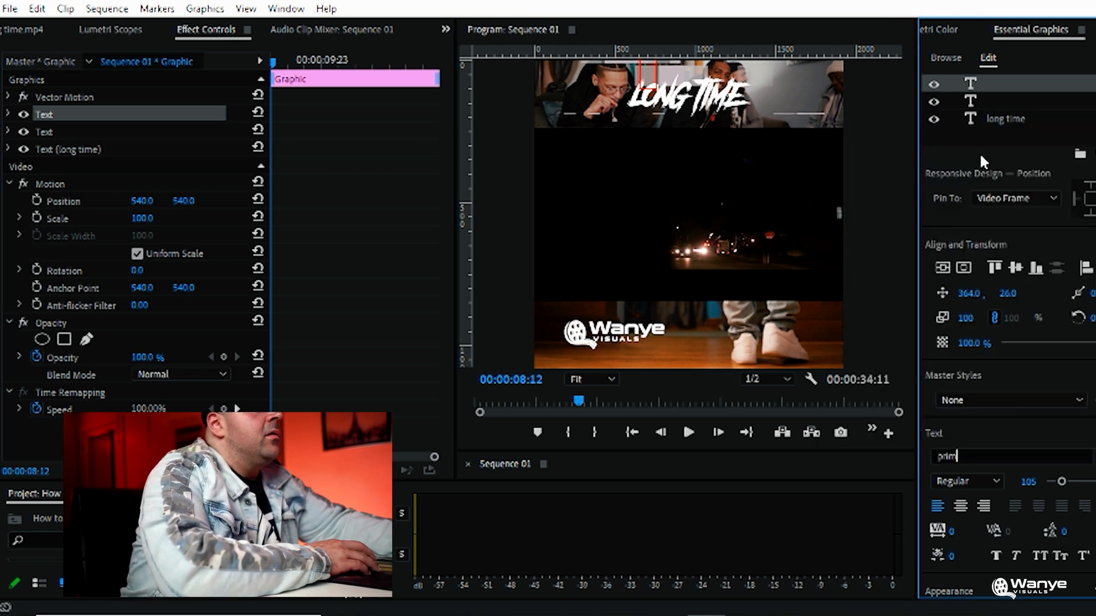
pyautogui.click(650, 69)
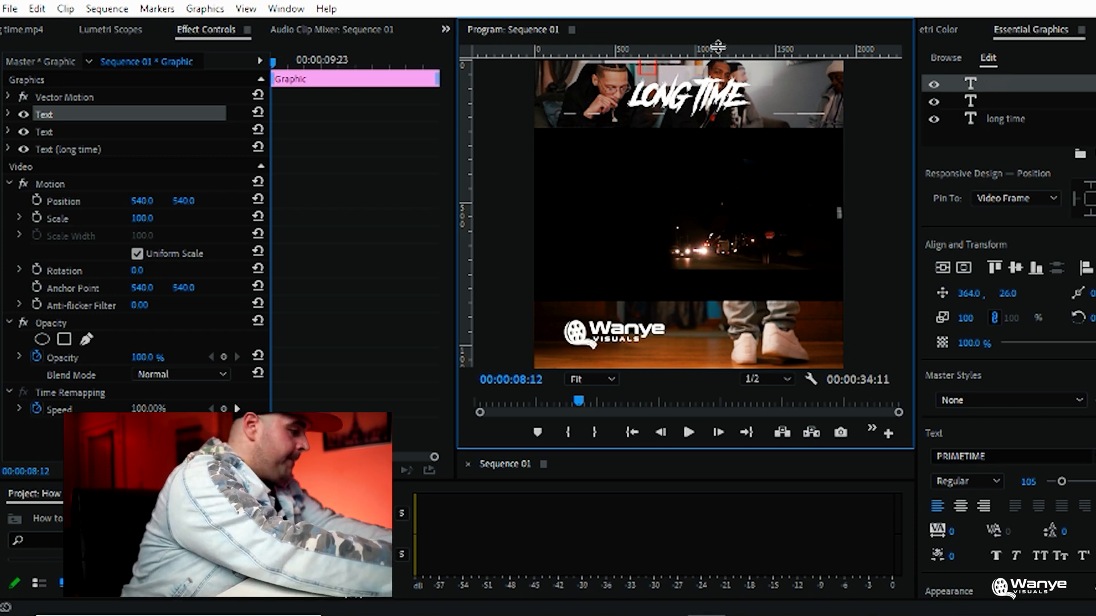
pyautogui.write('byrd')
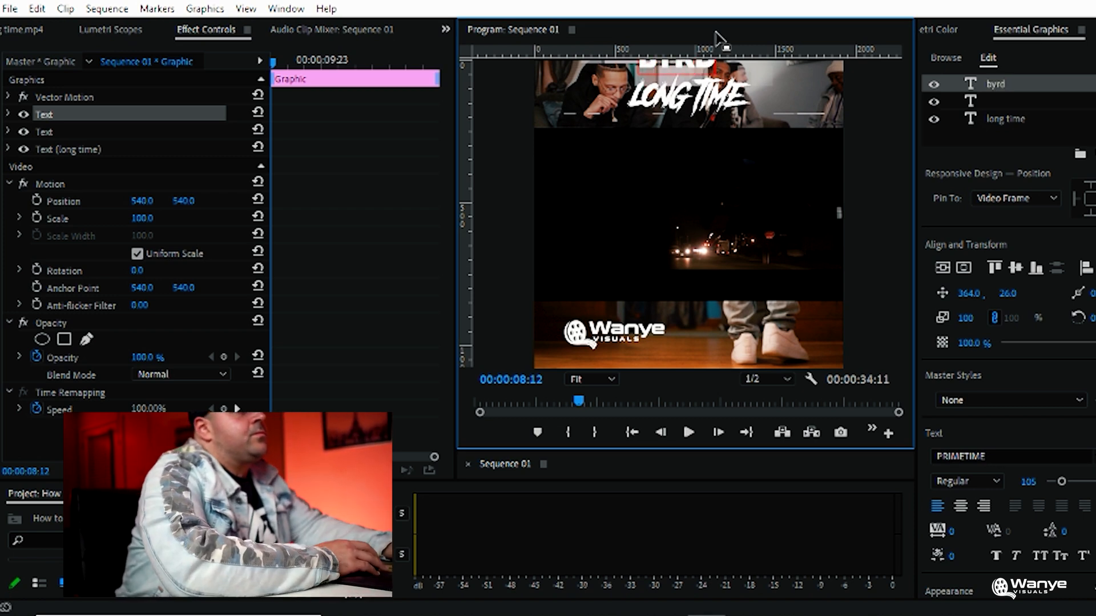
# Set the "byrd" title's font size to 41 and its position to 486.5, 59.0, above the song title
pyautogui.moveTo(642, 64); pyautogui.dragTo(737, 85)
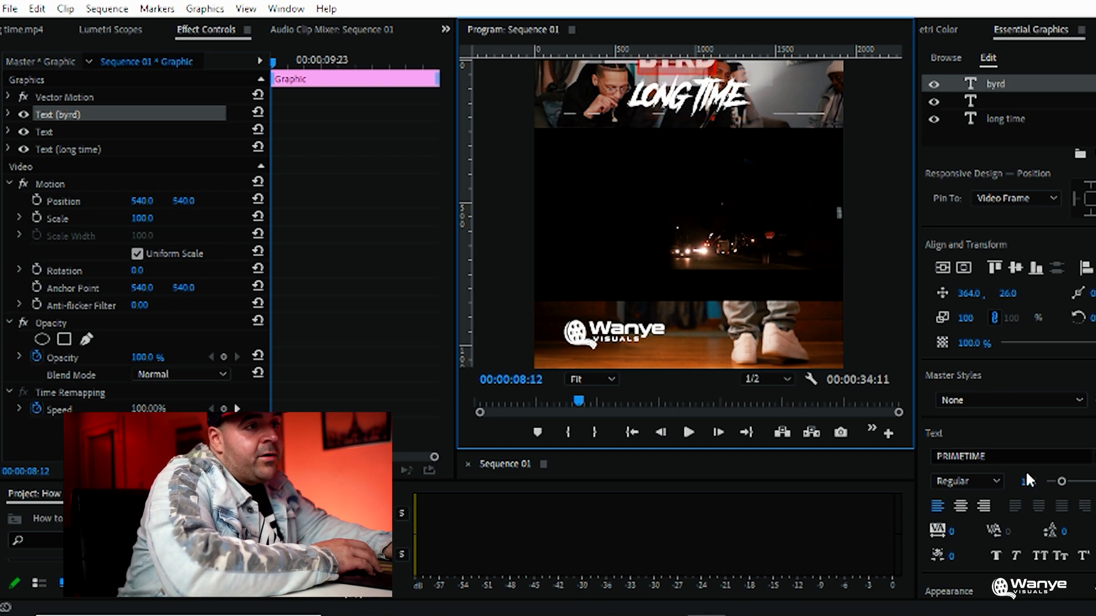
pyautogui.moveTo(1059, 480); pyautogui.dragTo(1053, 483)
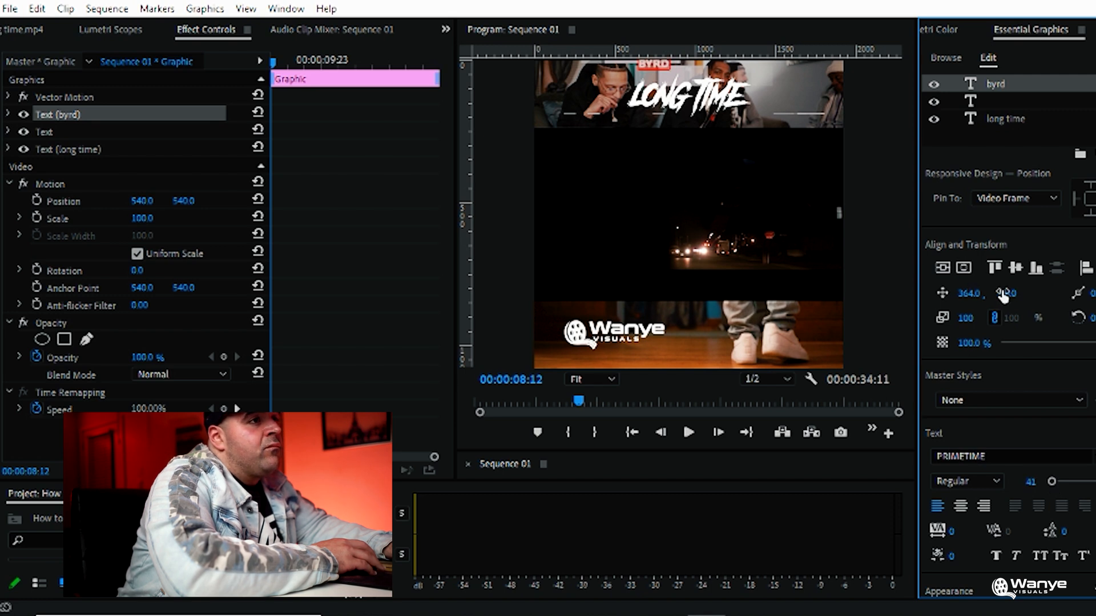
pyautogui.click(964, 267)
pyautogui.moveTo(1007, 293); pyautogui.dragTo(1025, 294)
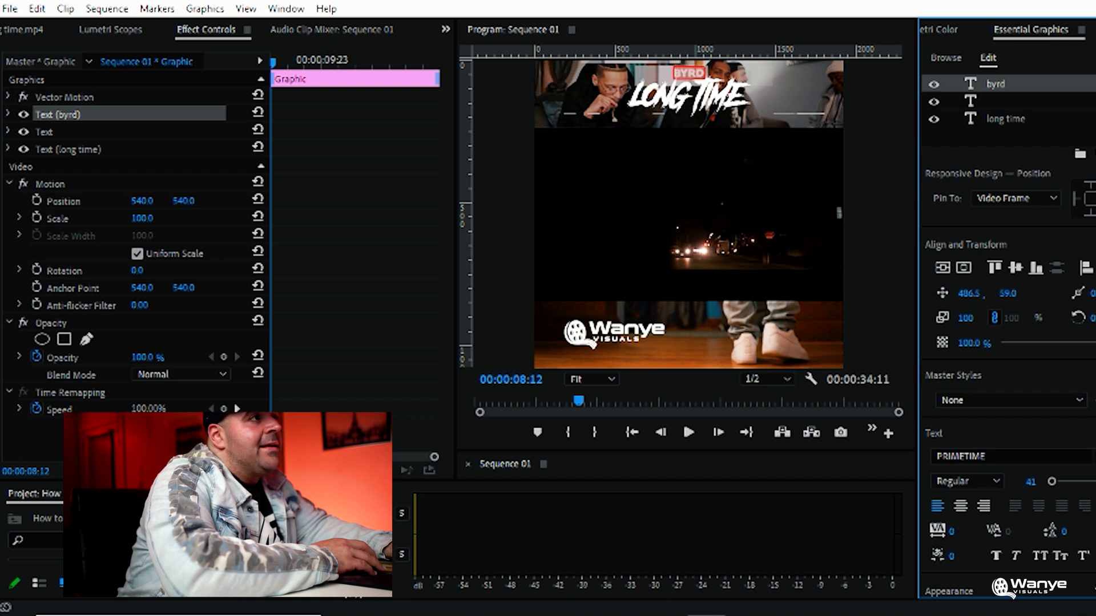
# Play the sequence in an enlarged preview to check the artist and song titles over the footage
pyautogui.click(688, 96)
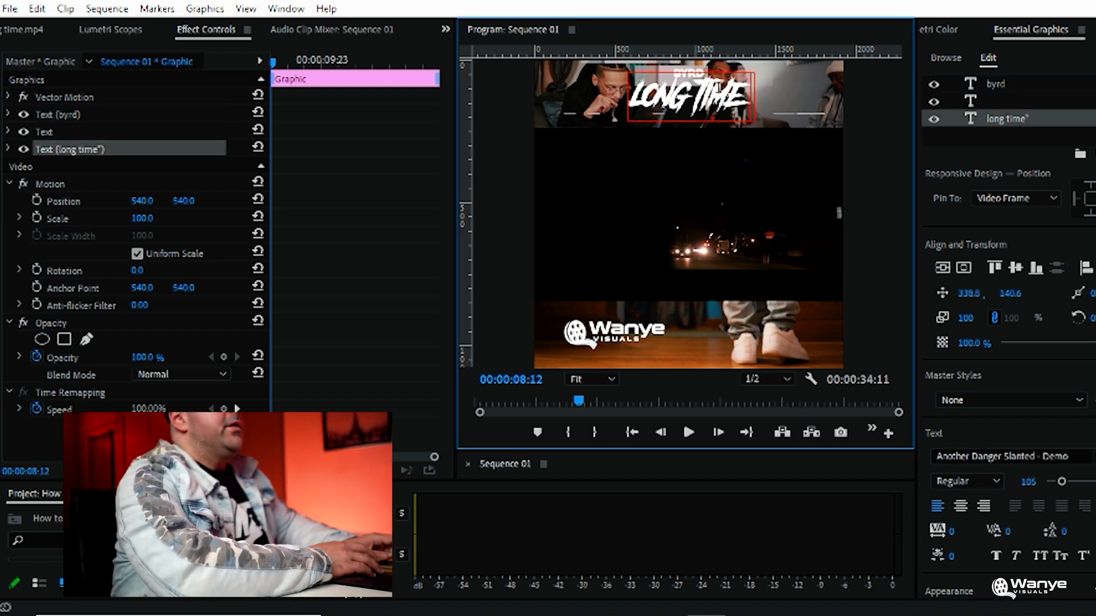
pyautogui.click(879, 150)
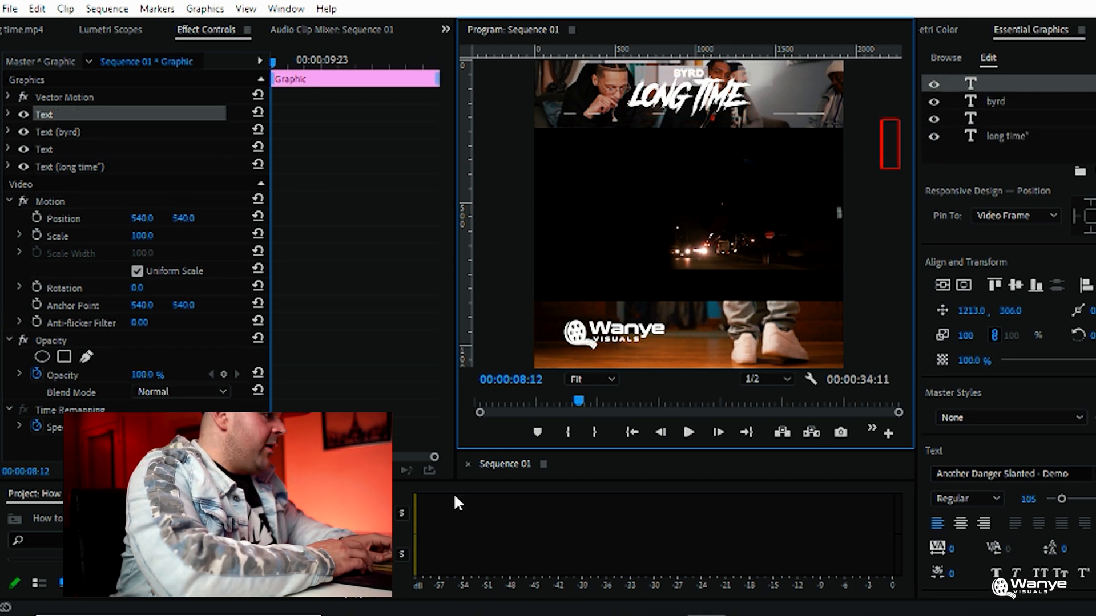
pyautogui.click(347, 500)
pyautogui.click(529, 99)
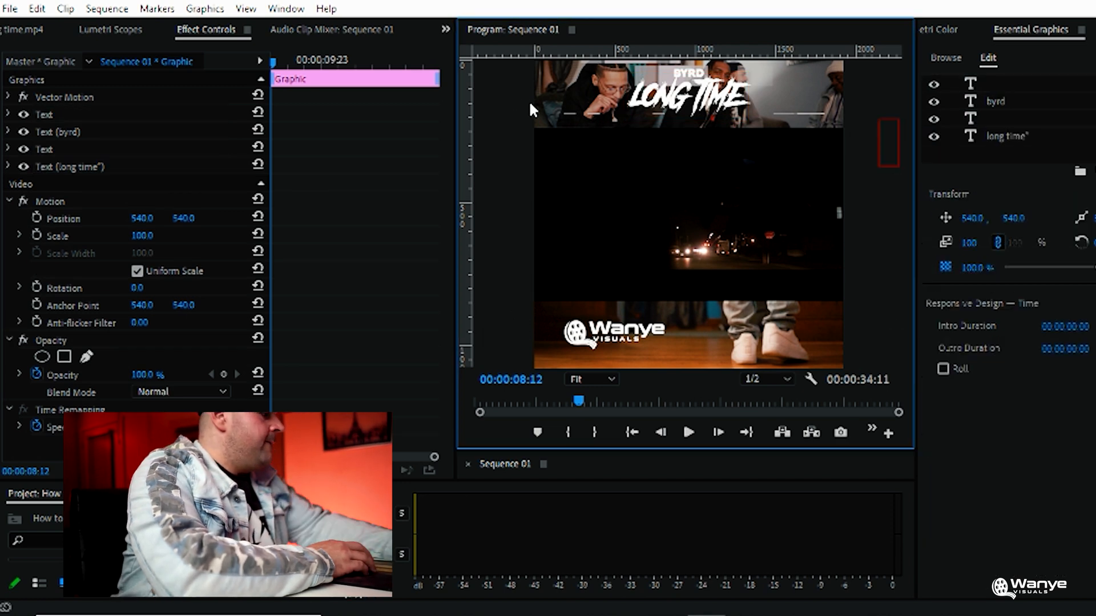
pyautogui.press('`')
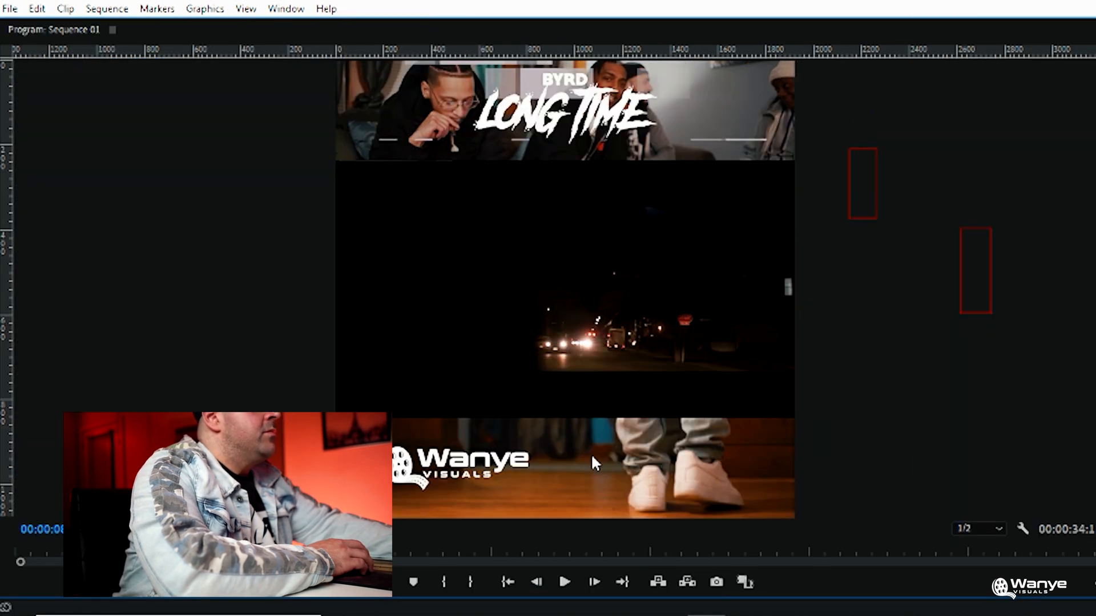
pyautogui.click(565, 582)
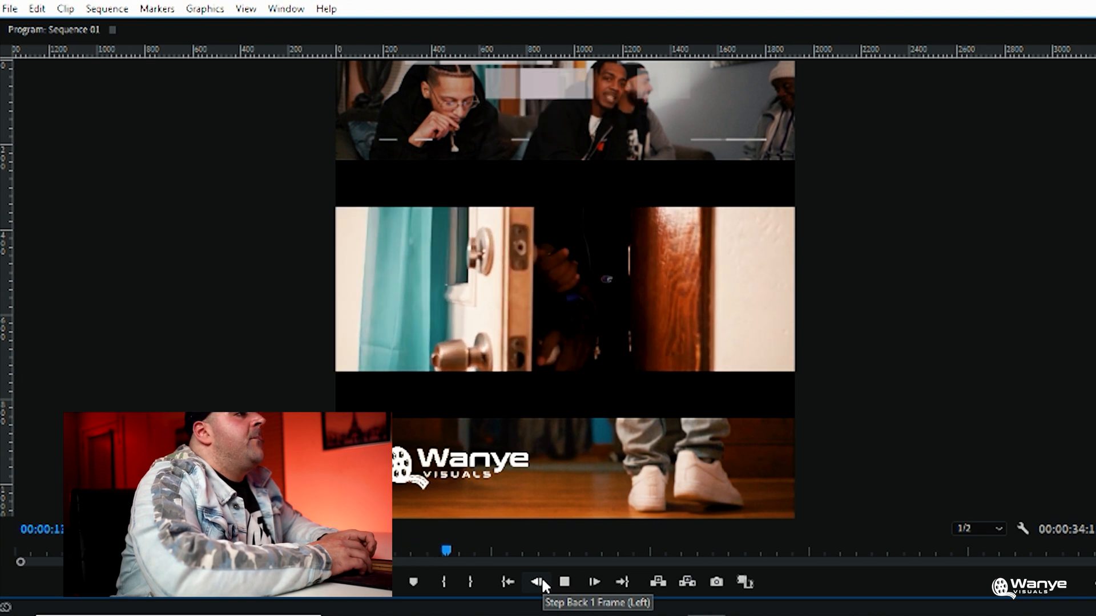
pyautogui.click(566, 582)
pyautogui.press('`')
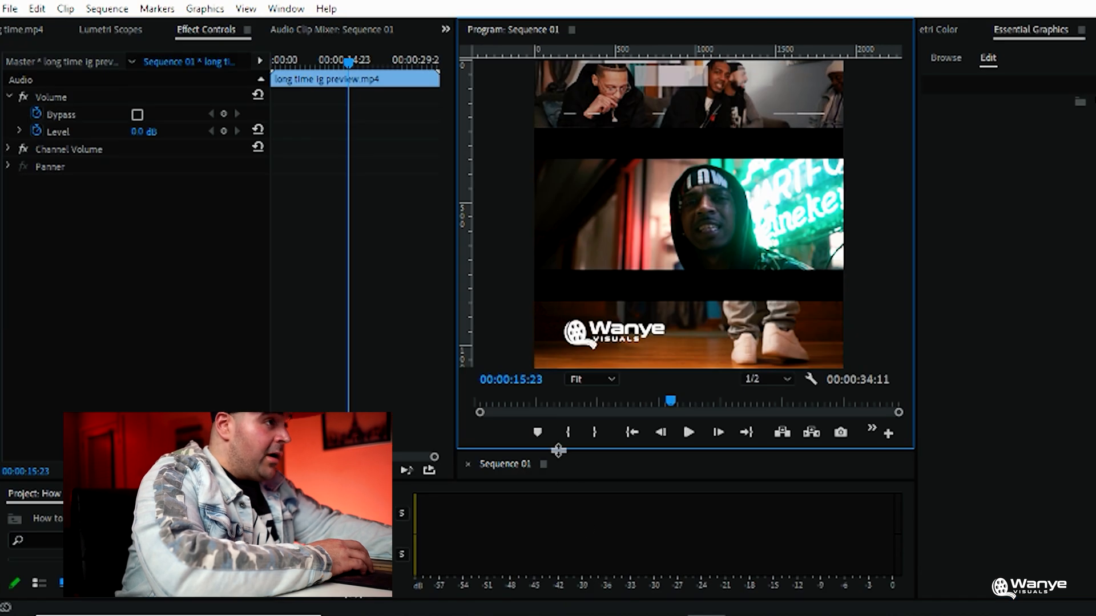
# Extend the title graphic clip so it spans the entire length of the preview
pyautogui.moveTo(558, 451); pyautogui.dragTo(508, 14)
pyautogui.moveTo(663, 122)
pyautogui.mouseDown()
pyautogui.moveTo(679, 121)
pyautogui.moveTo(646, 121)
pyautogui.mouseUp()
pyautogui.click(656, 127)
pyautogui.moveTo(598, 42); pyautogui.dragTo(626, 464)
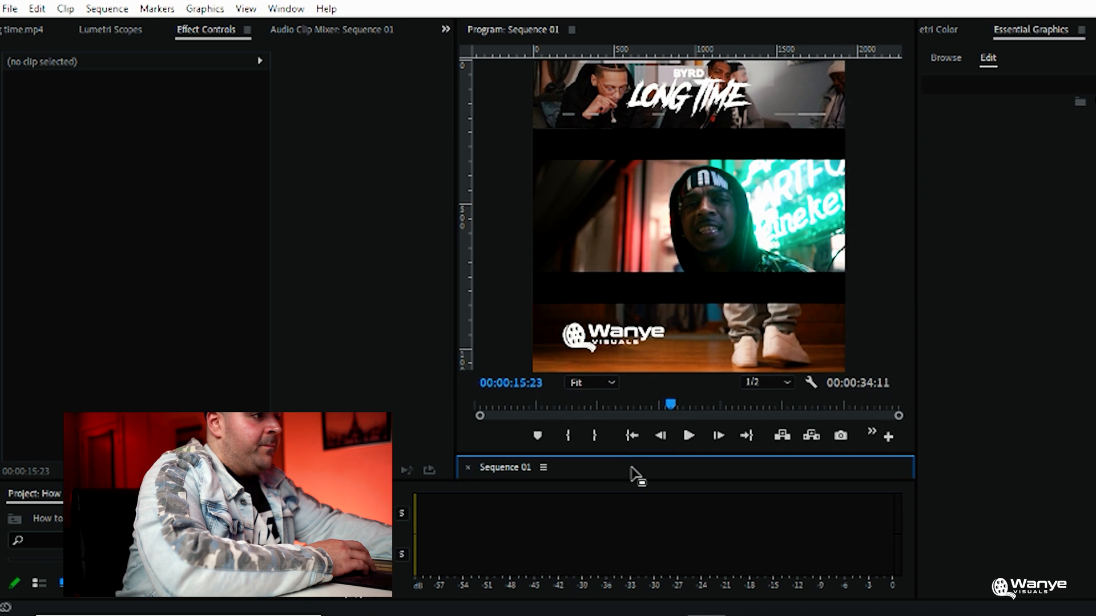
# Play the opening seconds of the sequence to review the titles
pyautogui.click(631, 435)
pyautogui.click(689, 436)
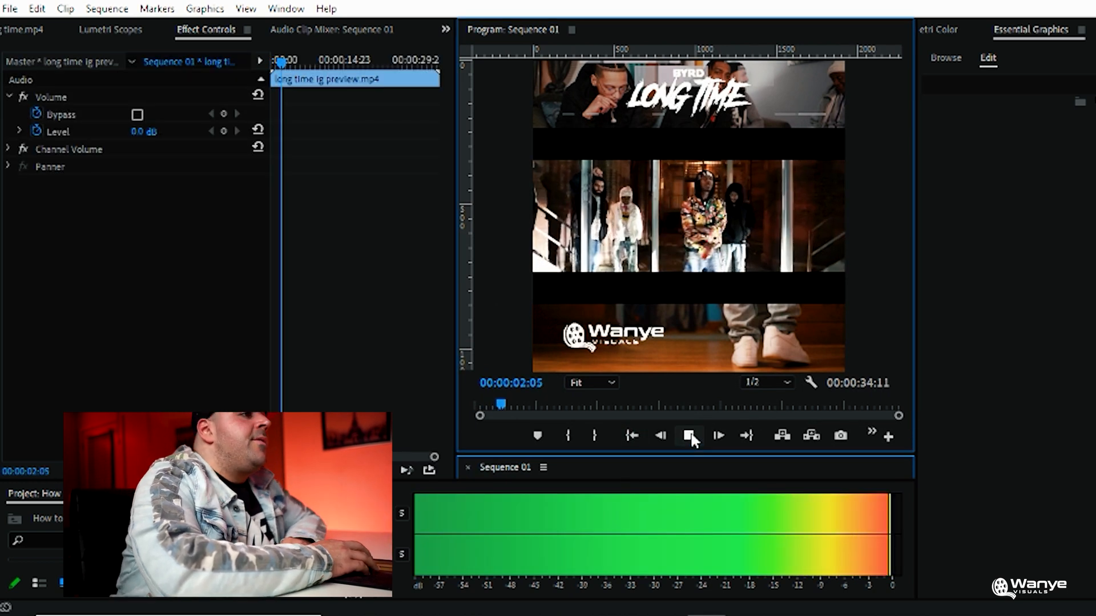
pyautogui.click(689, 436)
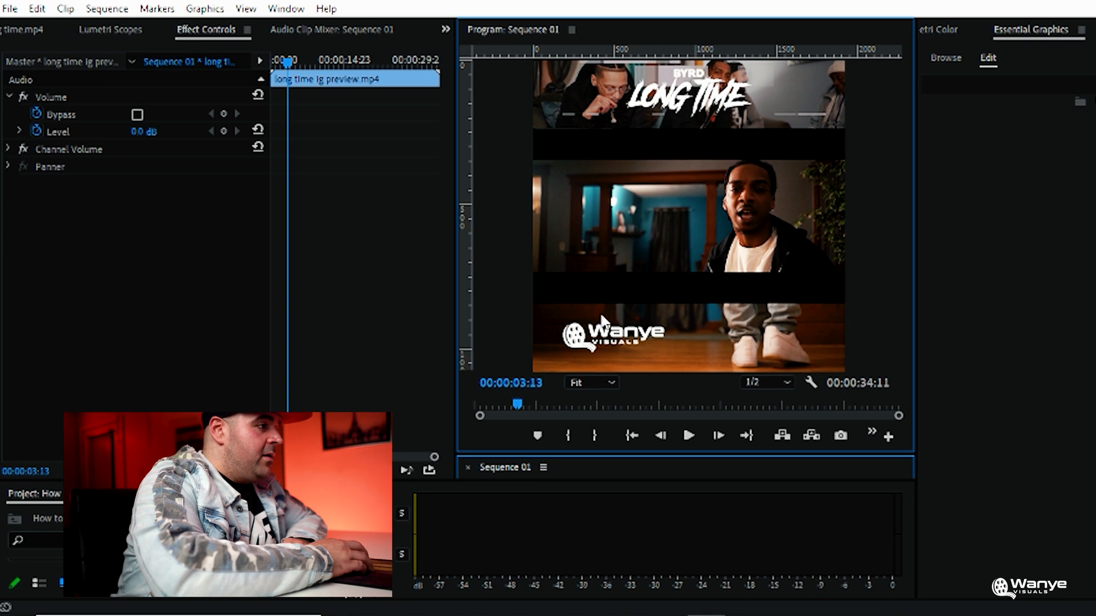
# Add a new text graphic reading "Directed by" just above the Wanye Visuals logo
pyautogui.moveTo(469, 480); pyautogui.dragTo(473, 395)
pyautogui.click(469, 501)
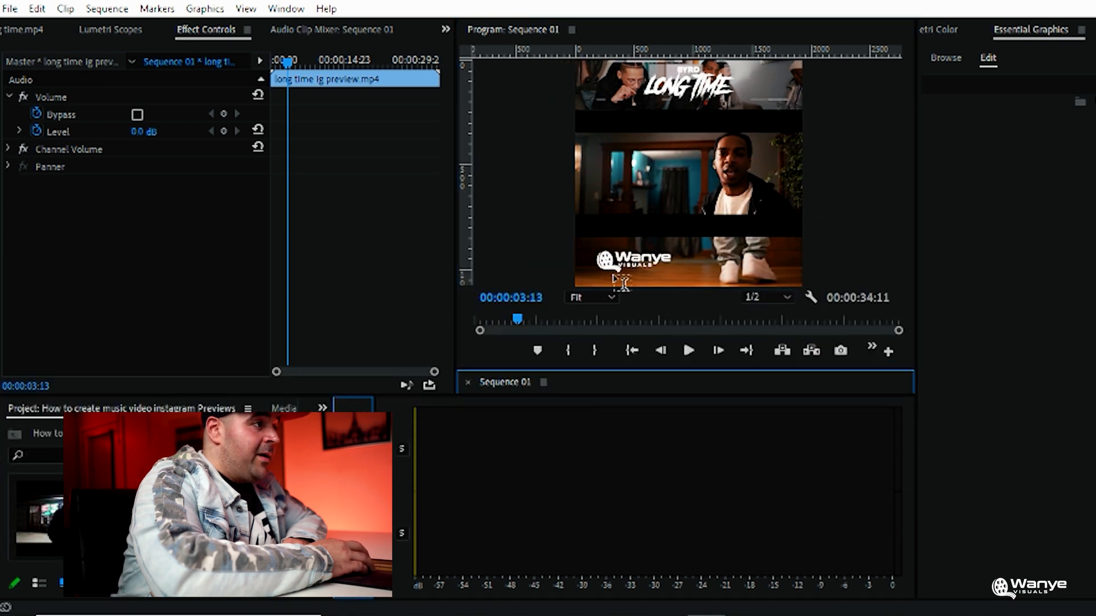
pyautogui.click(612, 243)
pyautogui.write('Die')
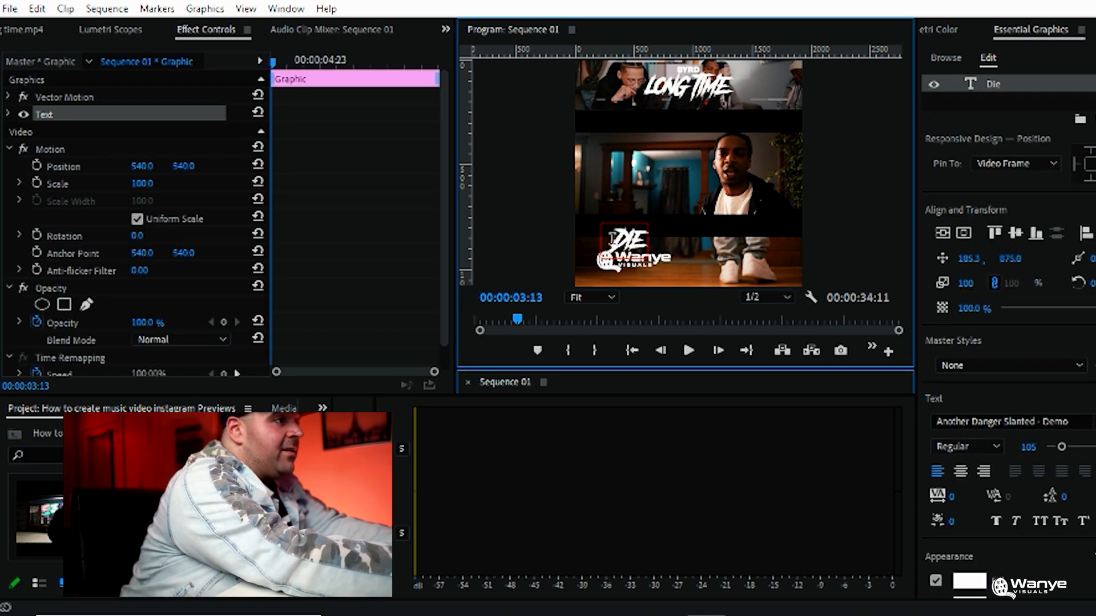
pyautogui.press('BackSpace')
pyautogui.write('rew')
pyautogui.press('BackSpace')
pyautogui.write('ct')
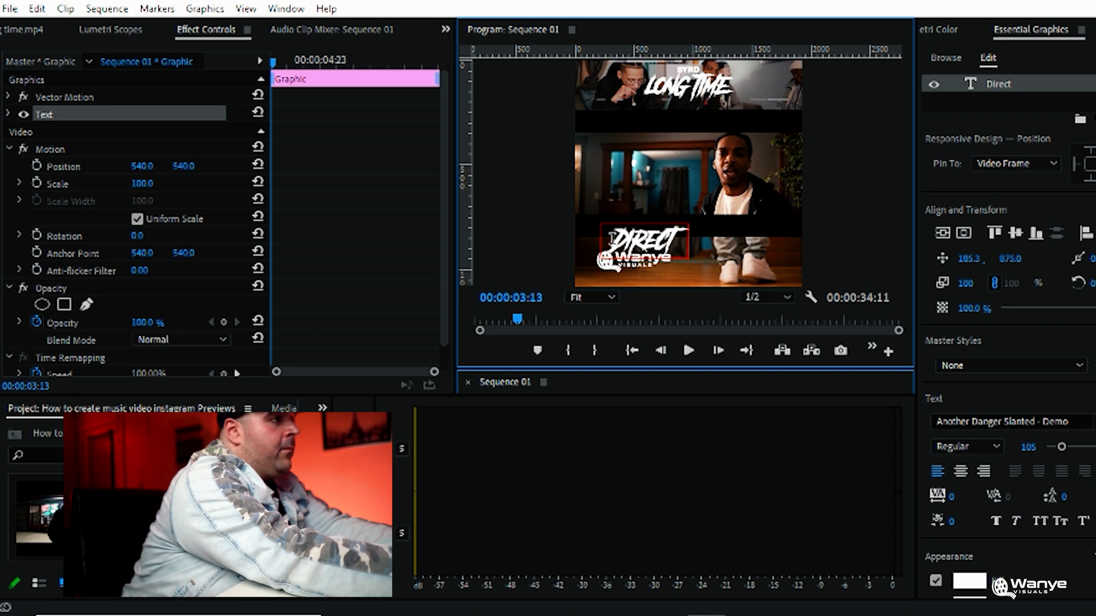
pyautogui.write('ed bu')
pyautogui.press('BackSpace')
pyautogui.write('y')
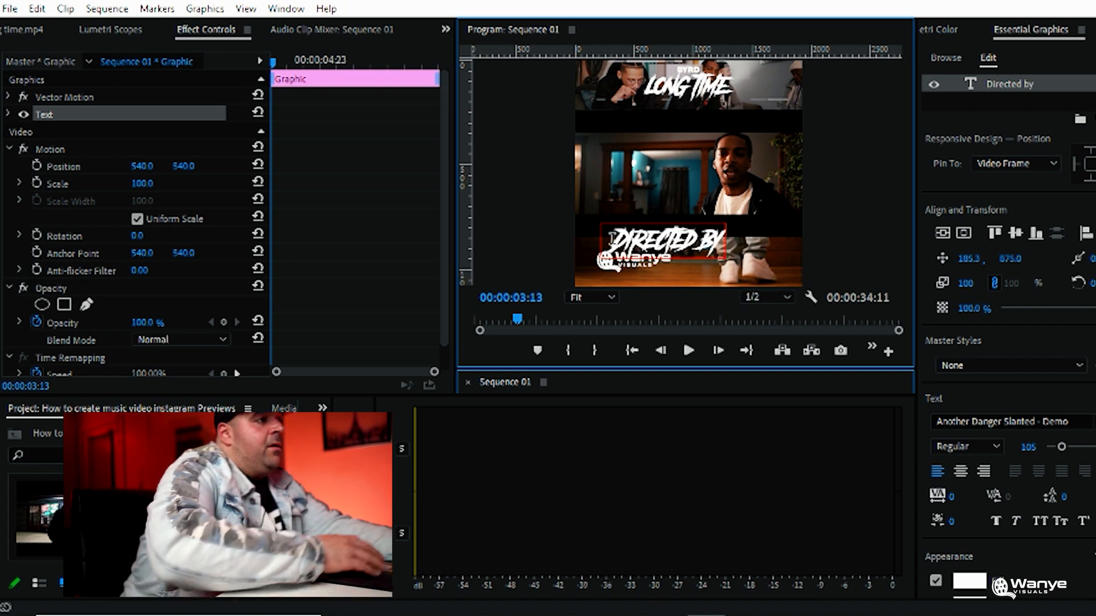
# Change the font of the "Directed by" text to PRIMETIME
pyautogui.click(602, 251)
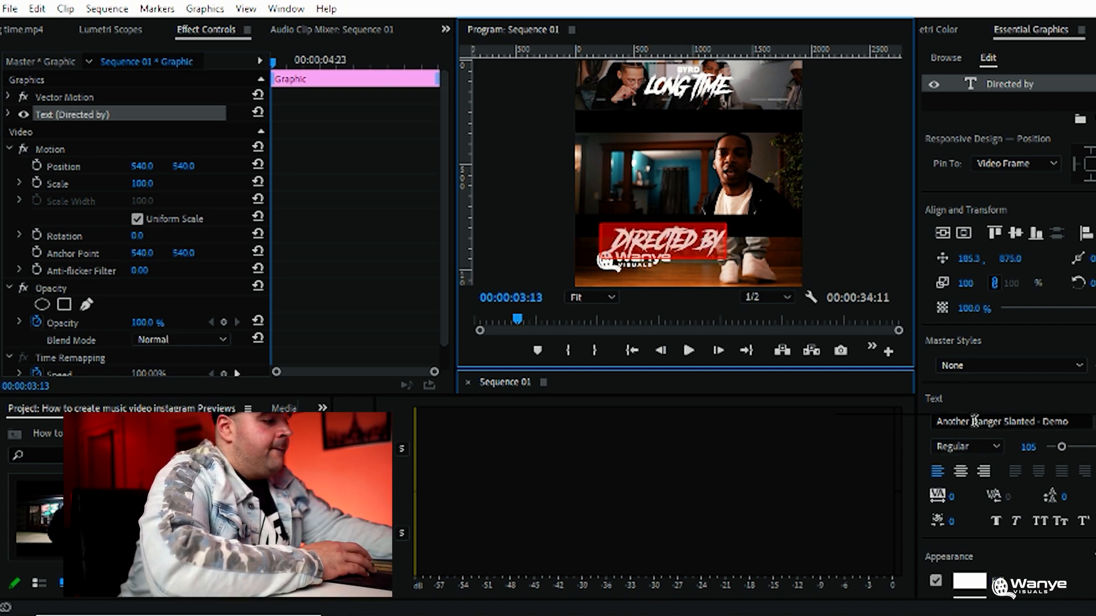
pyautogui.click(974, 421)
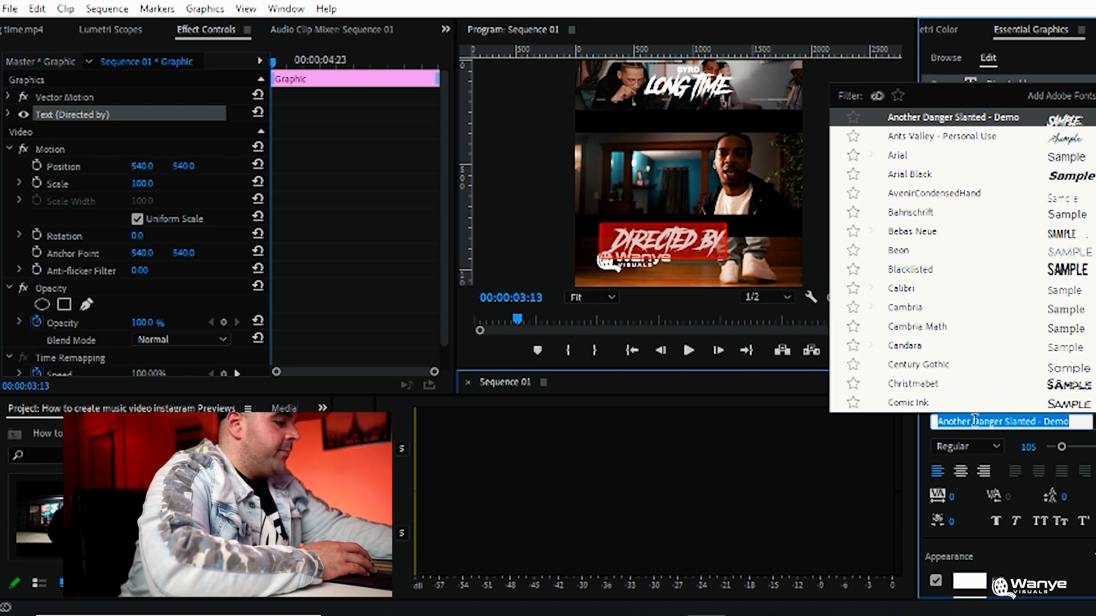
pyautogui.write('pri')
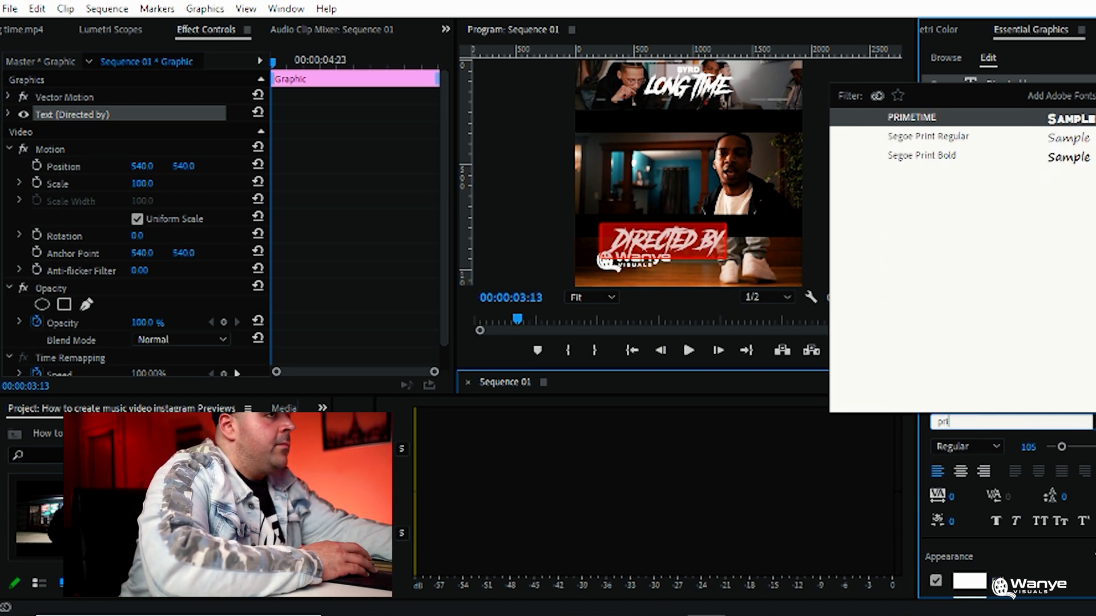
pyautogui.write('m')
pyautogui.click(938, 122)
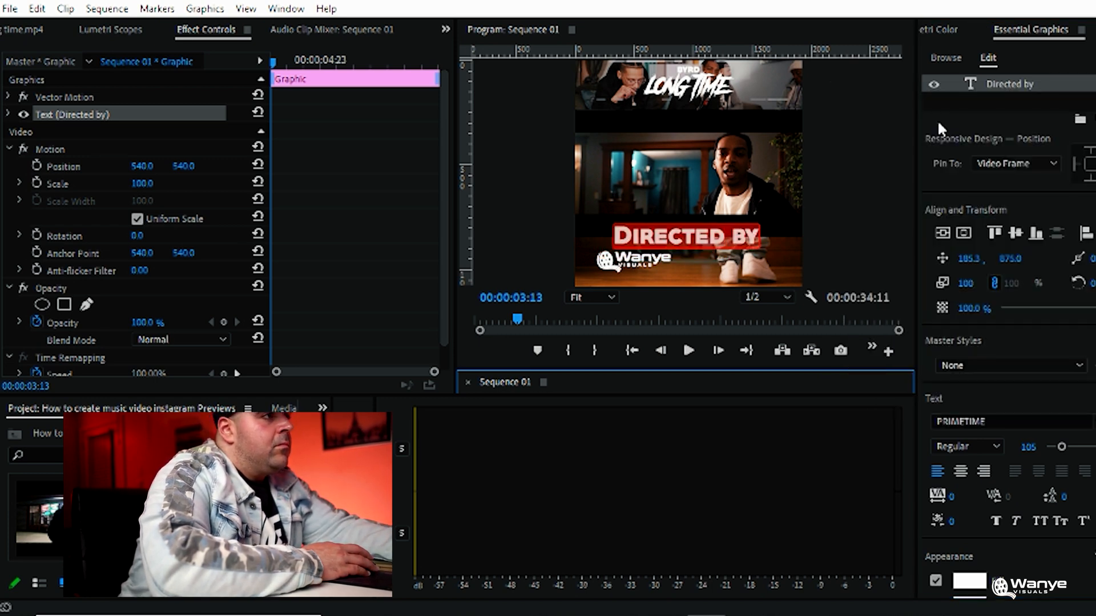
# Set the "Directed by" text's font size to 18, tracking to 124 and position to 196.3, 891.0
pyautogui.moveTo(1061, 451); pyautogui.dragTo(1053, 454)
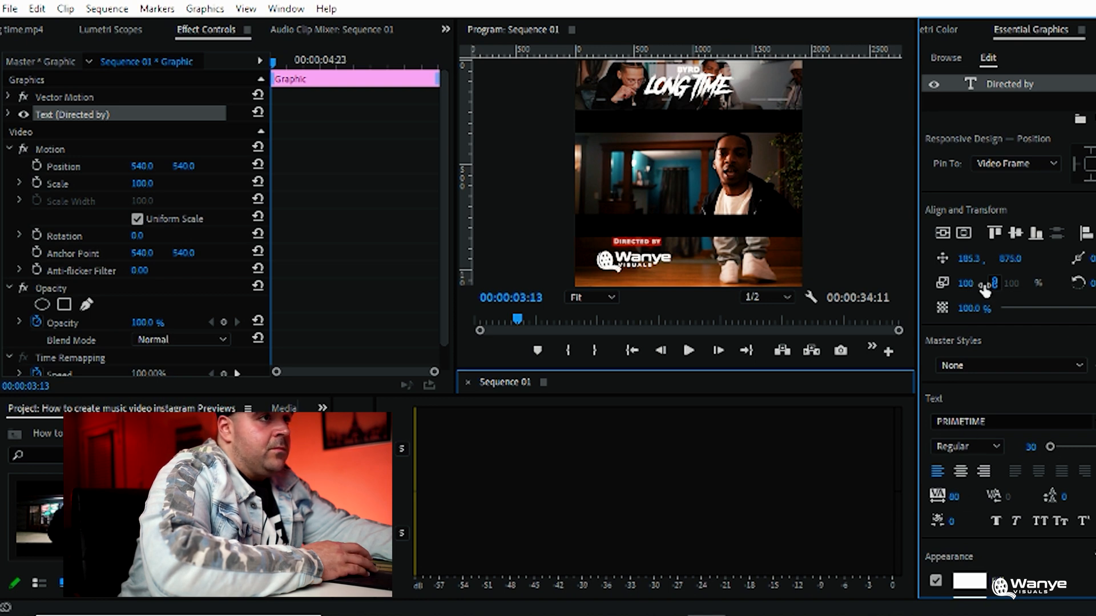
pyautogui.moveTo(1013, 263); pyautogui.dragTo(1019, 262)
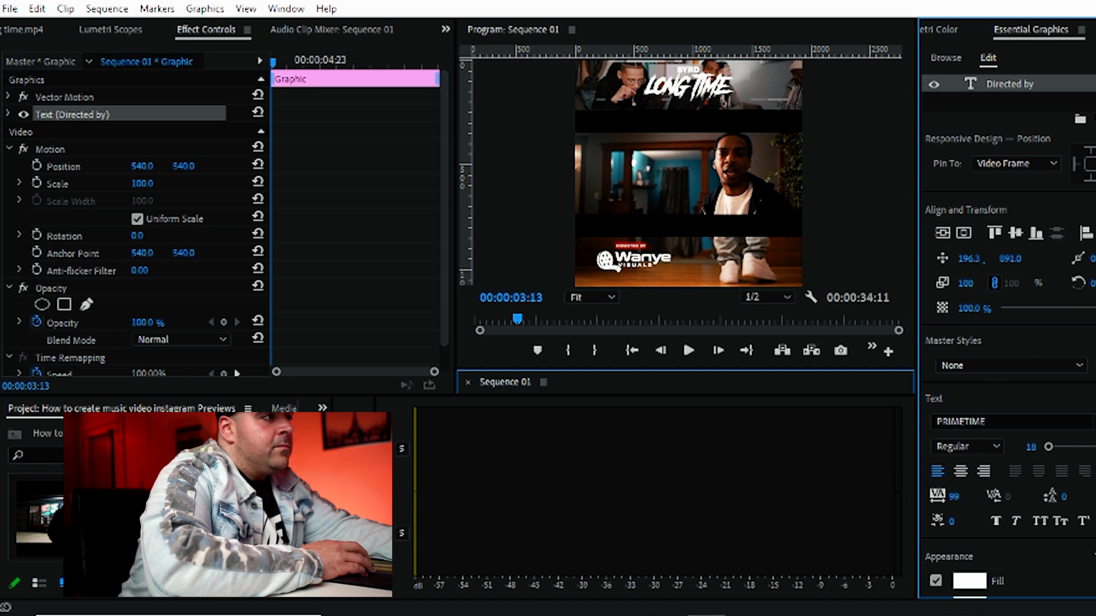
pyautogui.click(872, 252)
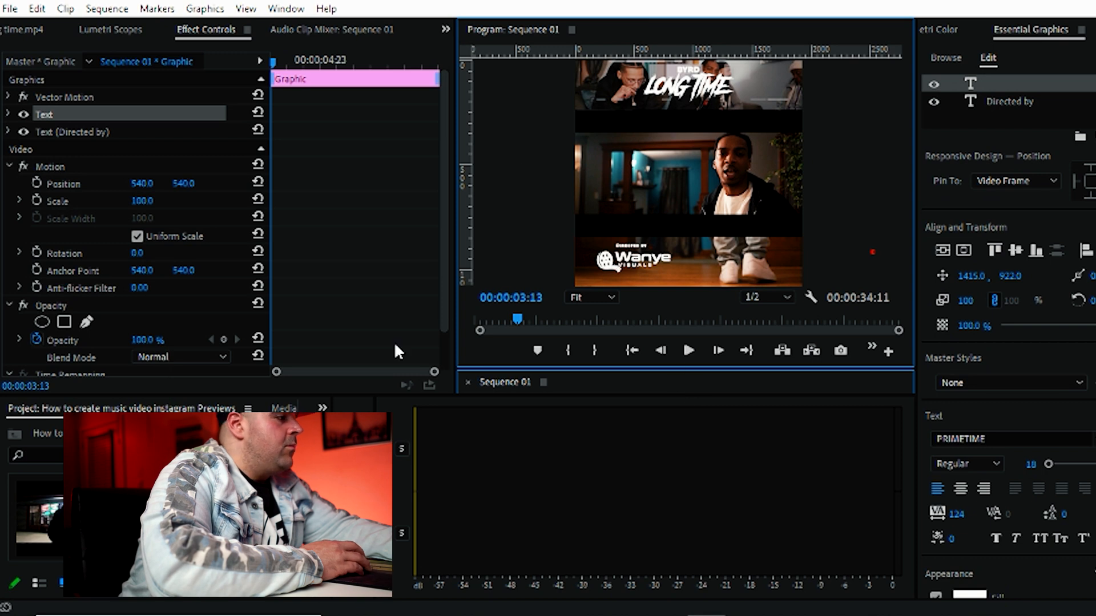
pyautogui.click(537, 205)
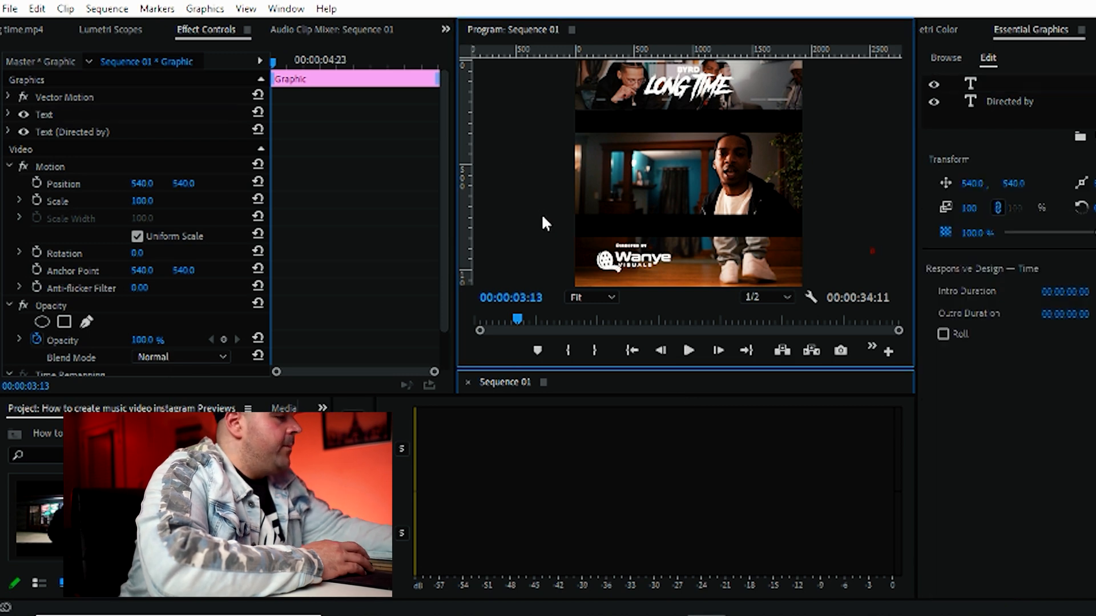
pyautogui.press('`')
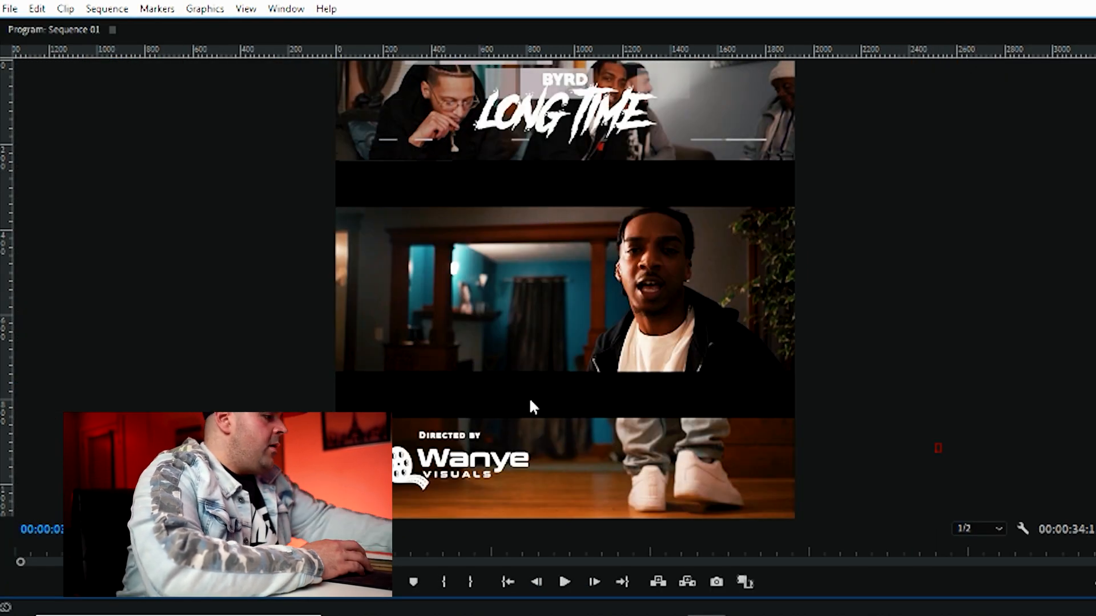
pyautogui.press('`')
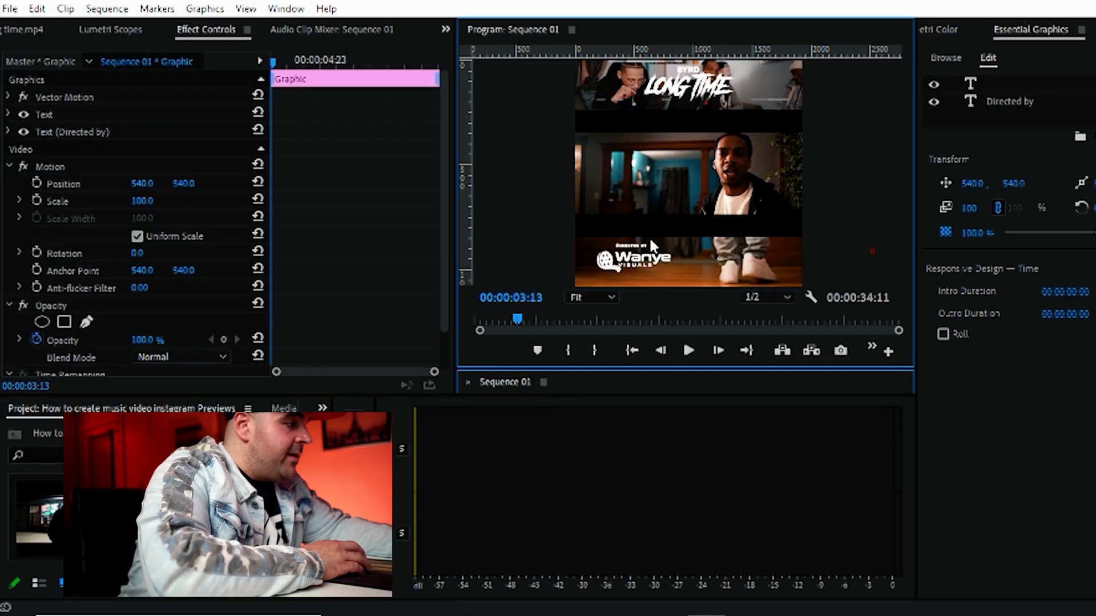
# Move the "Directed by" text closer to the logo by setting its vertical position to 899.0
pyautogui.click(354, 429)
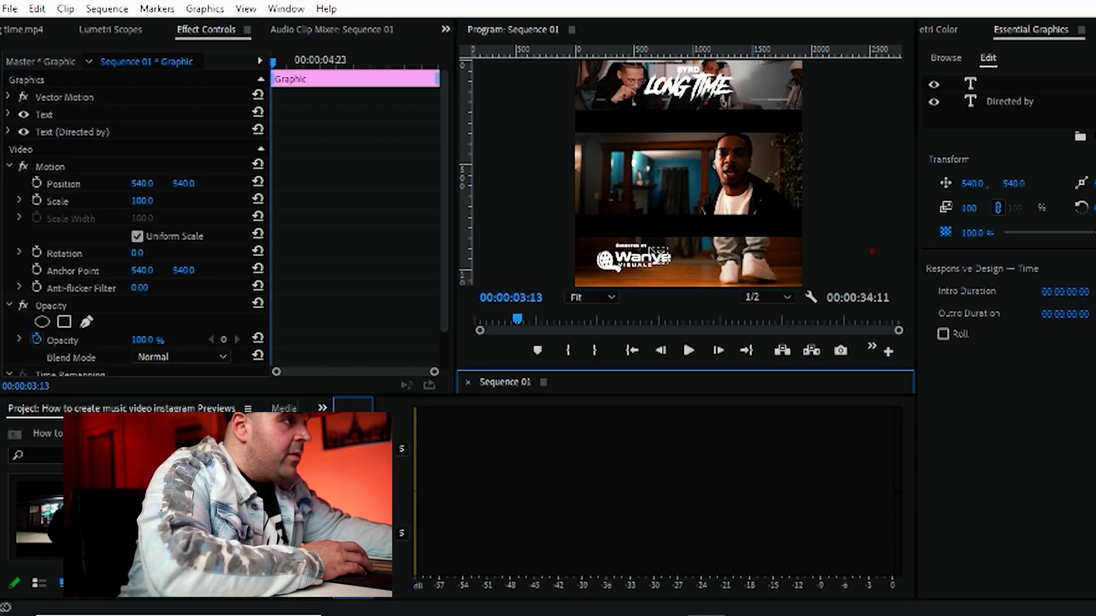
pyautogui.click(621, 249)
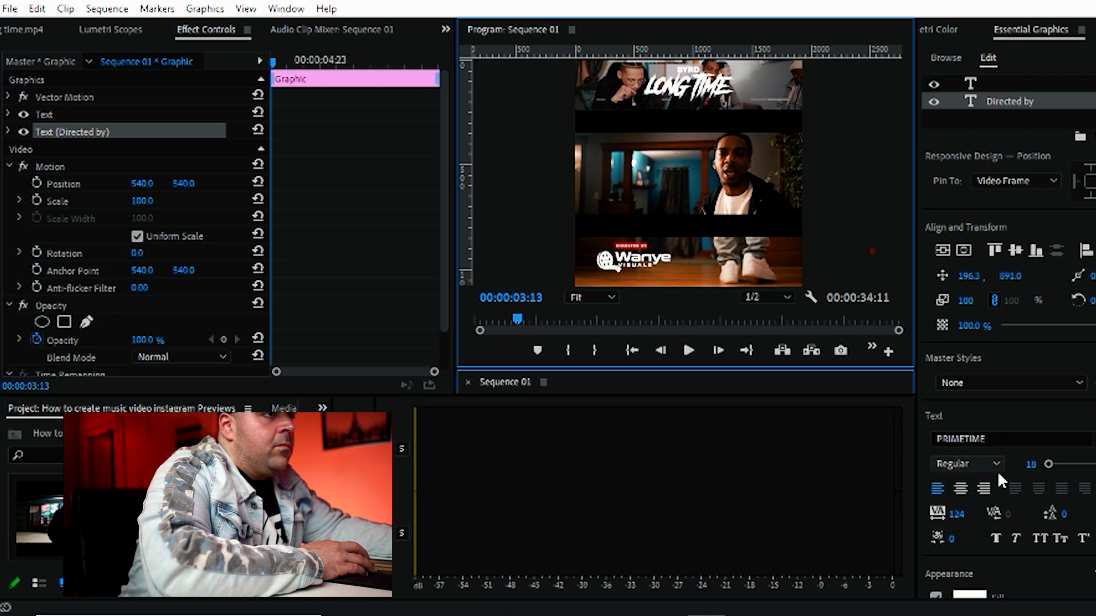
pyautogui.click(1008, 277)
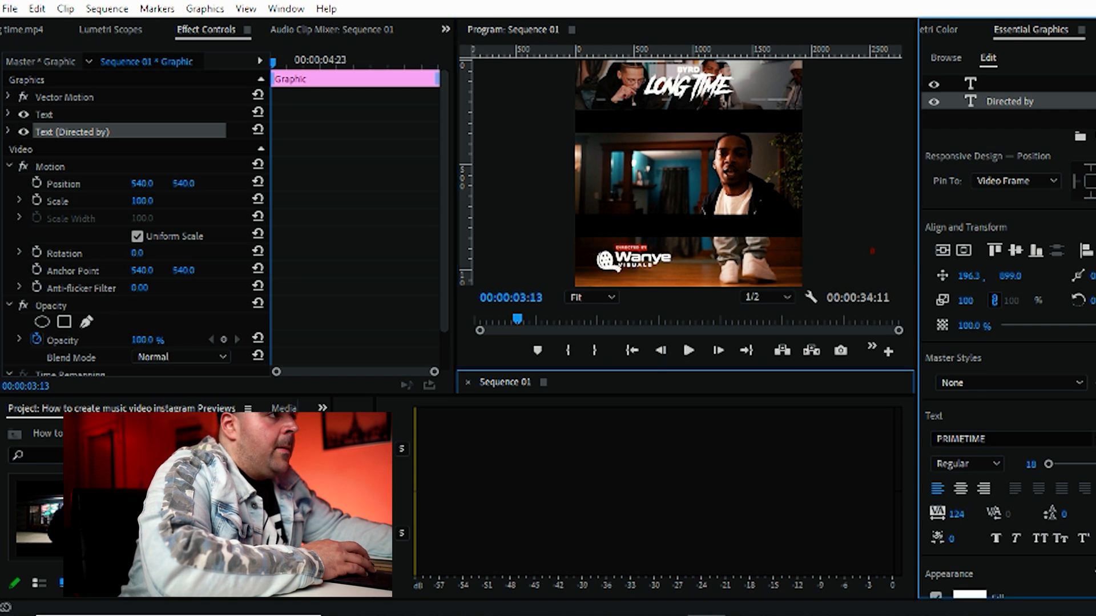
pyautogui.click(479, 263)
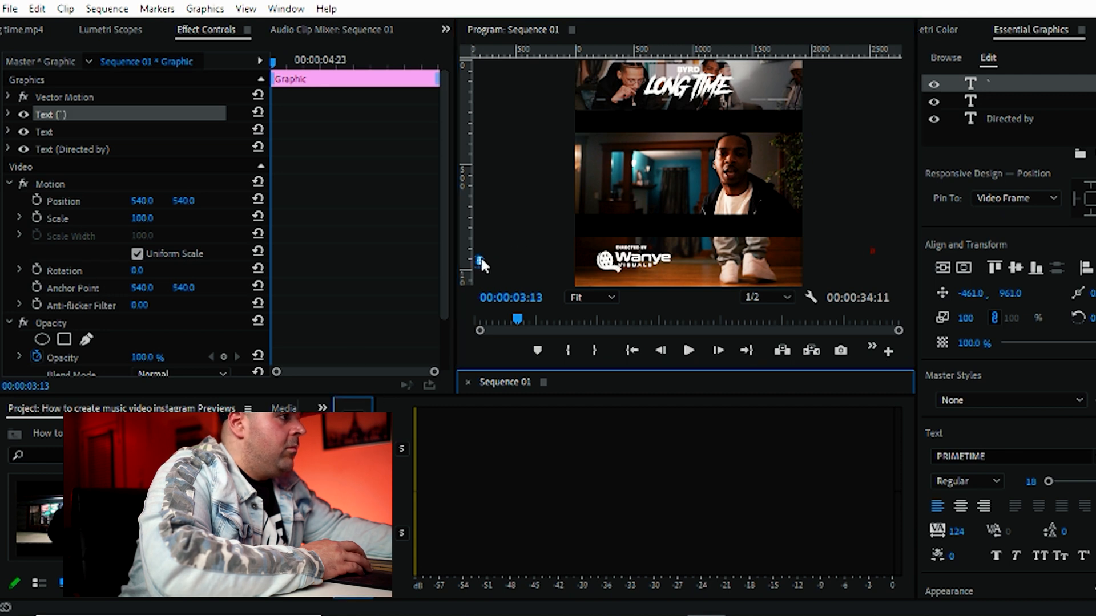
pyautogui.click(502, 224)
# Play a short stretch of the sequence in an enlarged preview to check the "Directed by" credit
pyautogui.press('`')
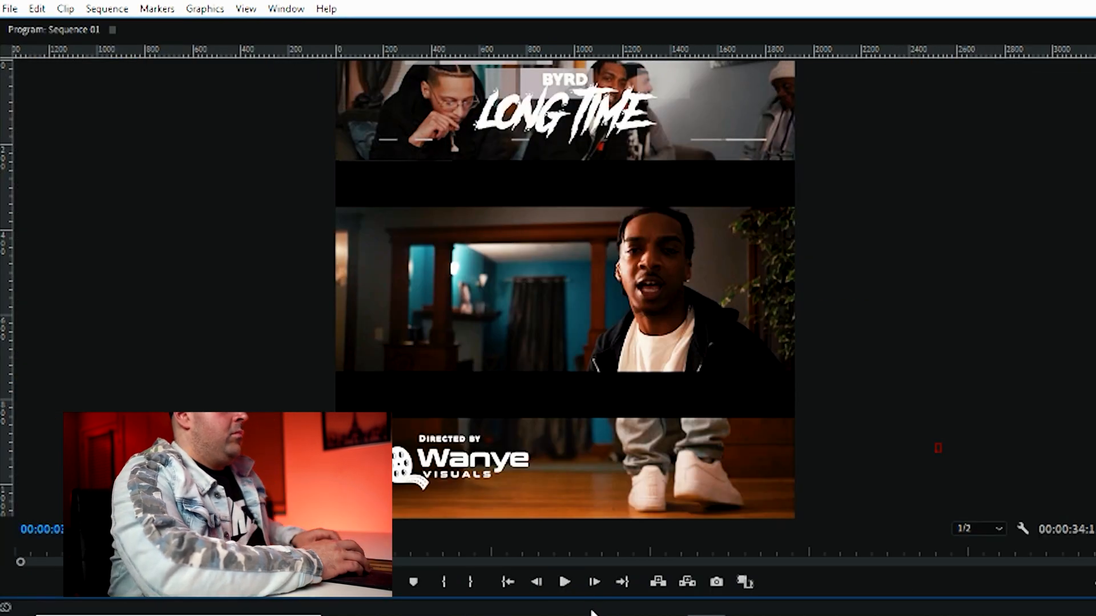
pyautogui.click(566, 582)
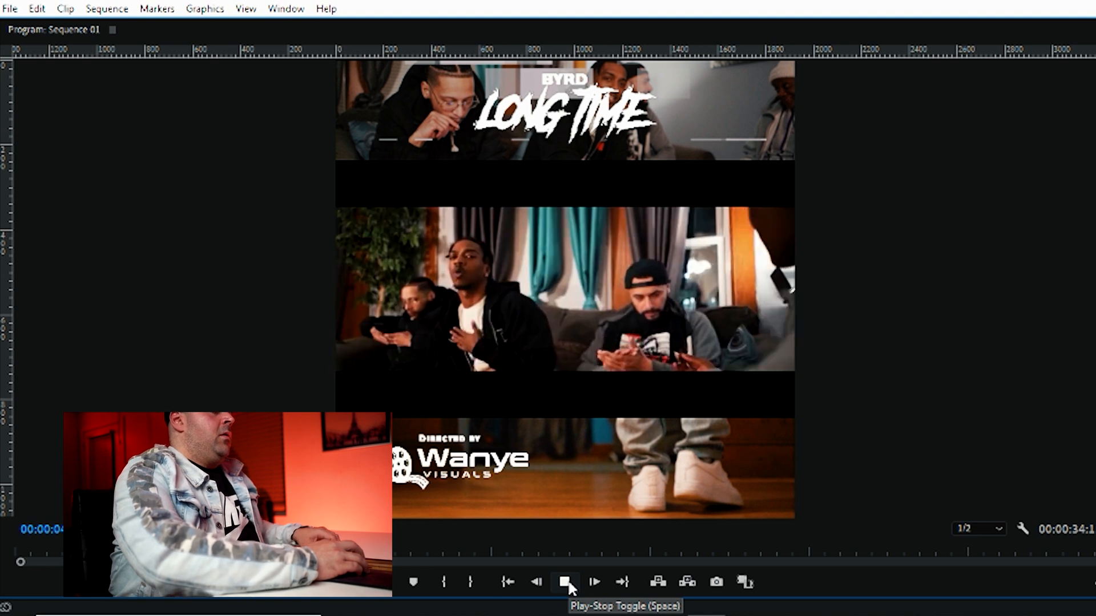
pyautogui.click(565, 582)
pyautogui.press('`')
# Extend the "Directed by" graphic clip to span the whole preview and return the playhead to the sequence start
pyautogui.moveTo(618, 368); pyautogui.dragTo(579, 7)
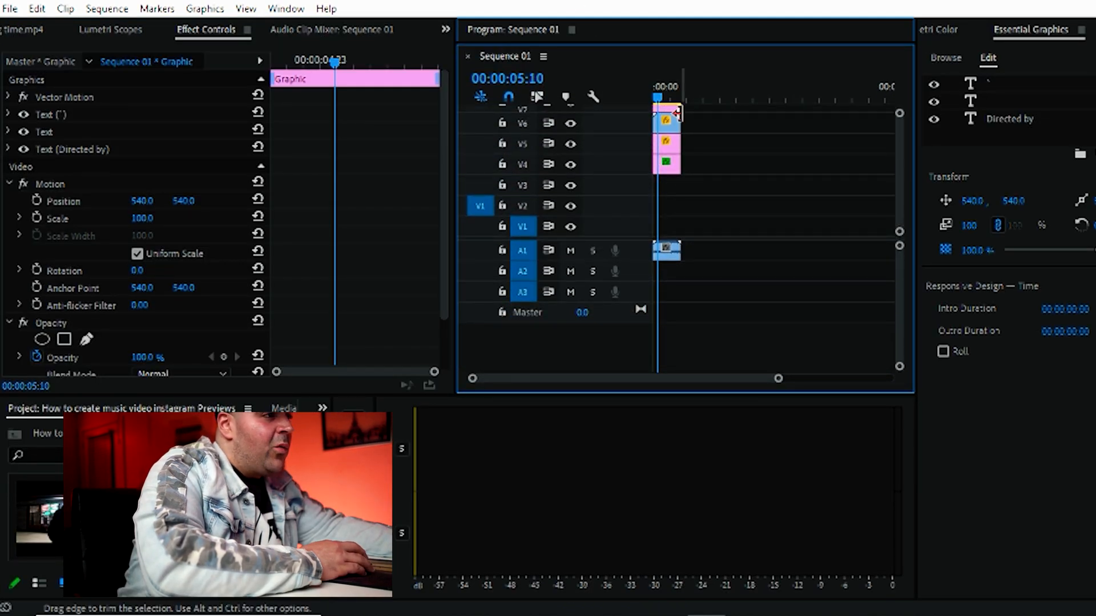
pyautogui.moveTo(734, 398); pyautogui.dragTo(734, 575)
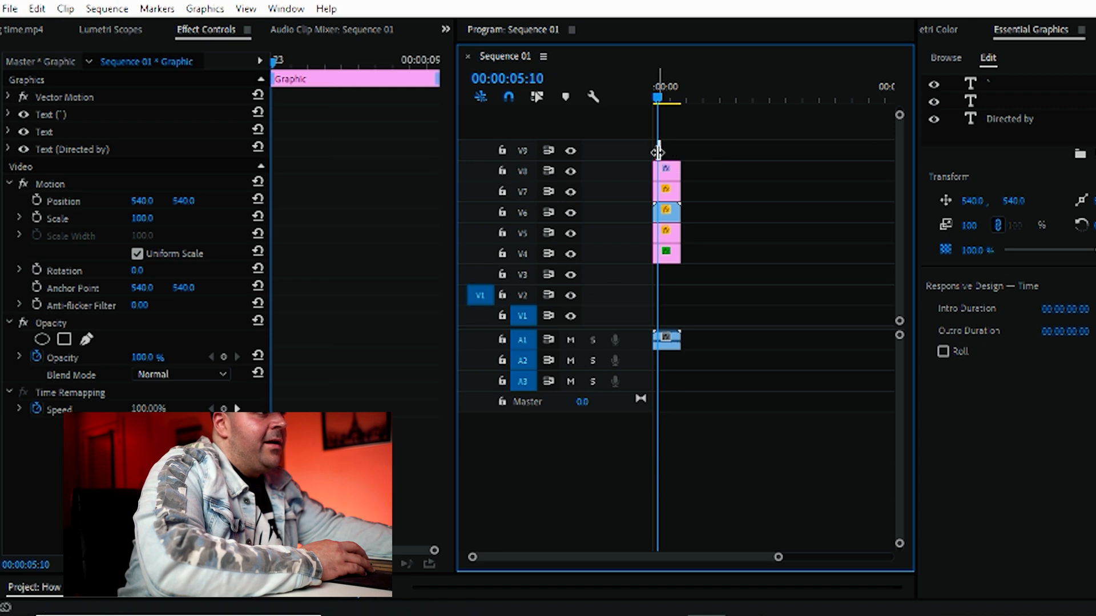
pyautogui.moveTo(661, 151)
pyautogui.mouseDown()
pyautogui.moveTo(681, 151)
pyautogui.moveTo(646, 150)
pyautogui.mouseUp()
pyautogui.moveTo(628, 43); pyautogui.dragTo(627, 492)
pyautogui.press('Home')
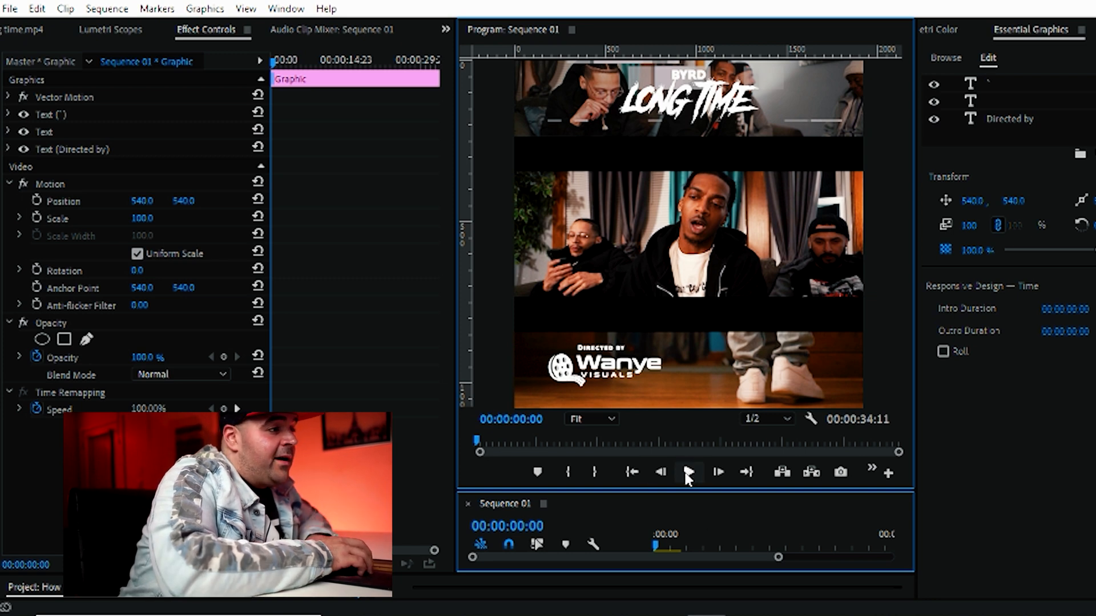
# Export the sequence as an H.264 video named "music video ig" in the byrd folder, using the Match Source - High bitrate preset
pyautogui.click(10, 8)
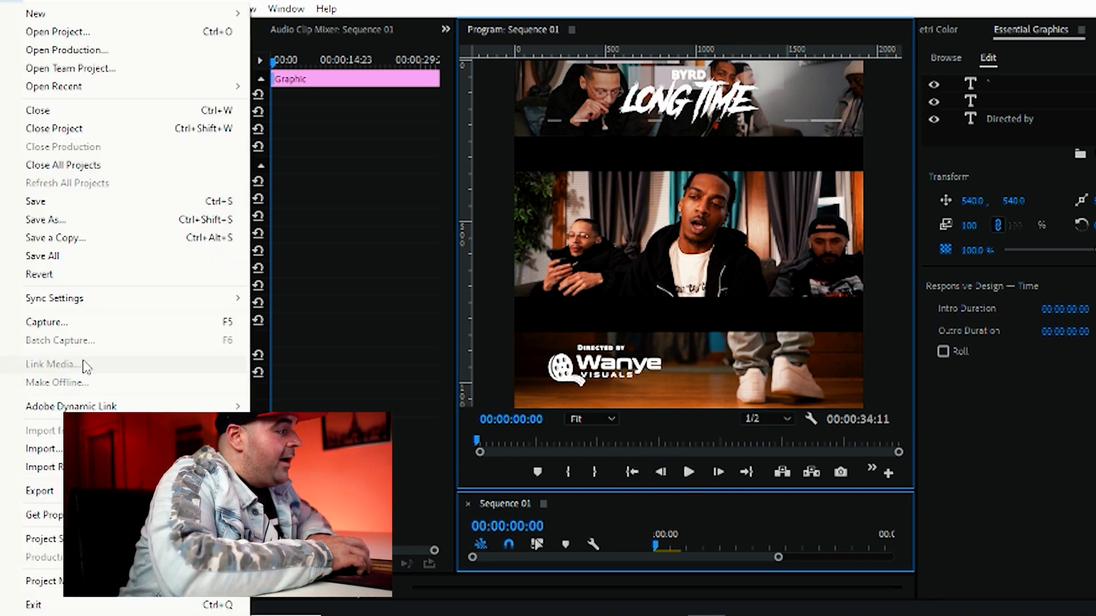
pyautogui.moveTo(40, 491)
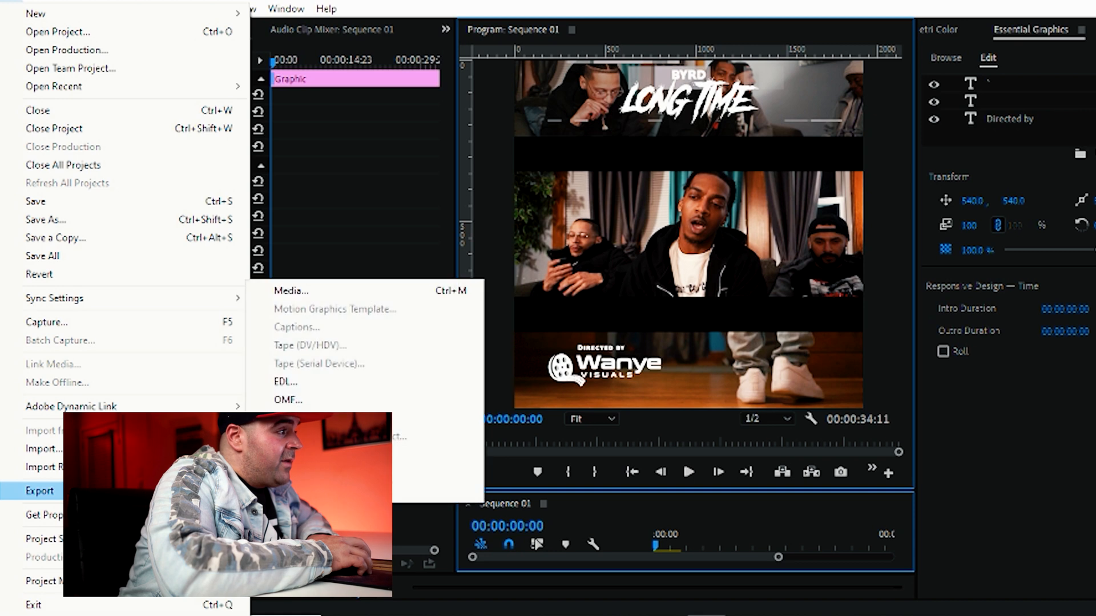
pyautogui.click(288, 291)
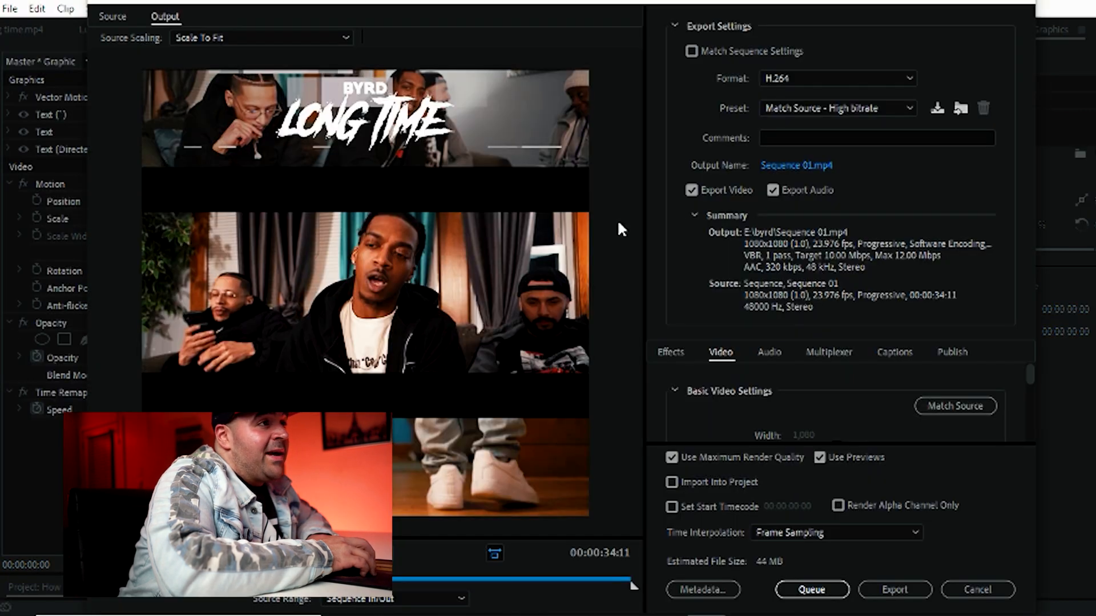
pyautogui.click(790, 167)
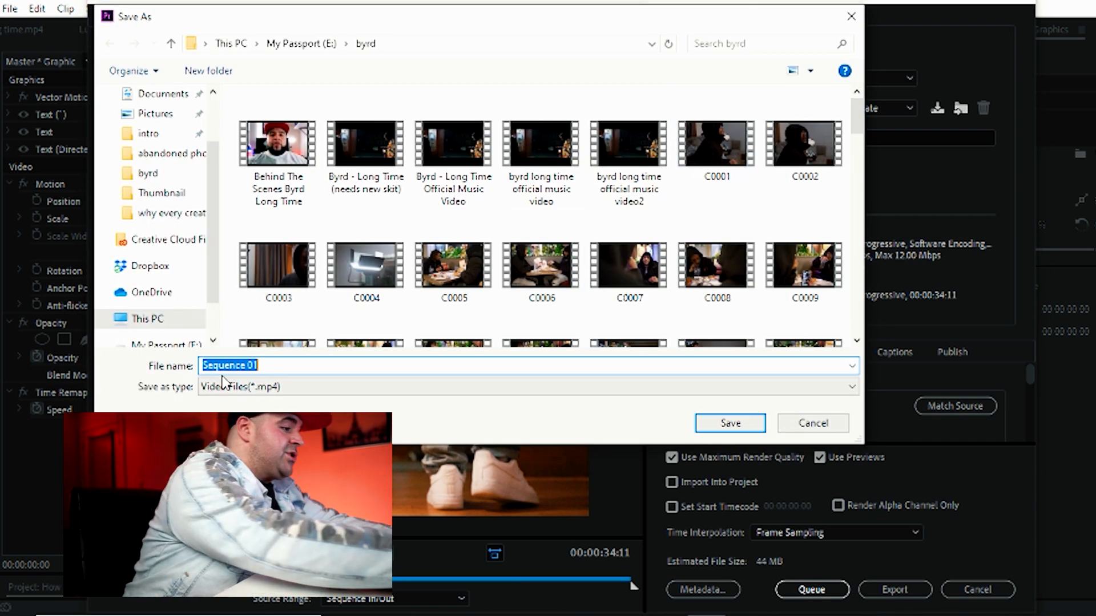
pyautogui.write('musi')
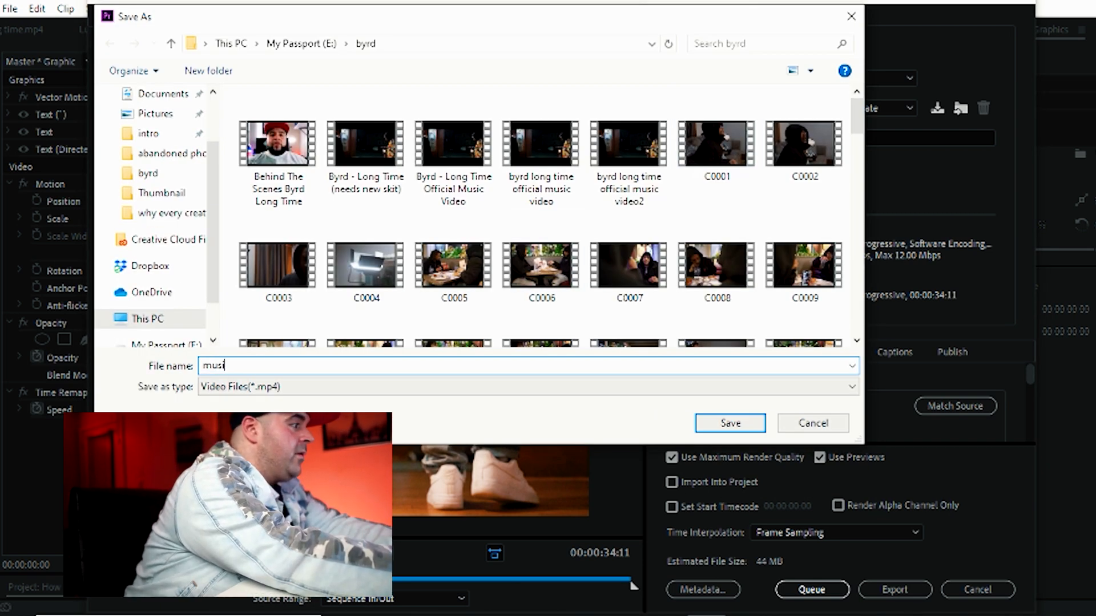
pyautogui.write('c video ig')
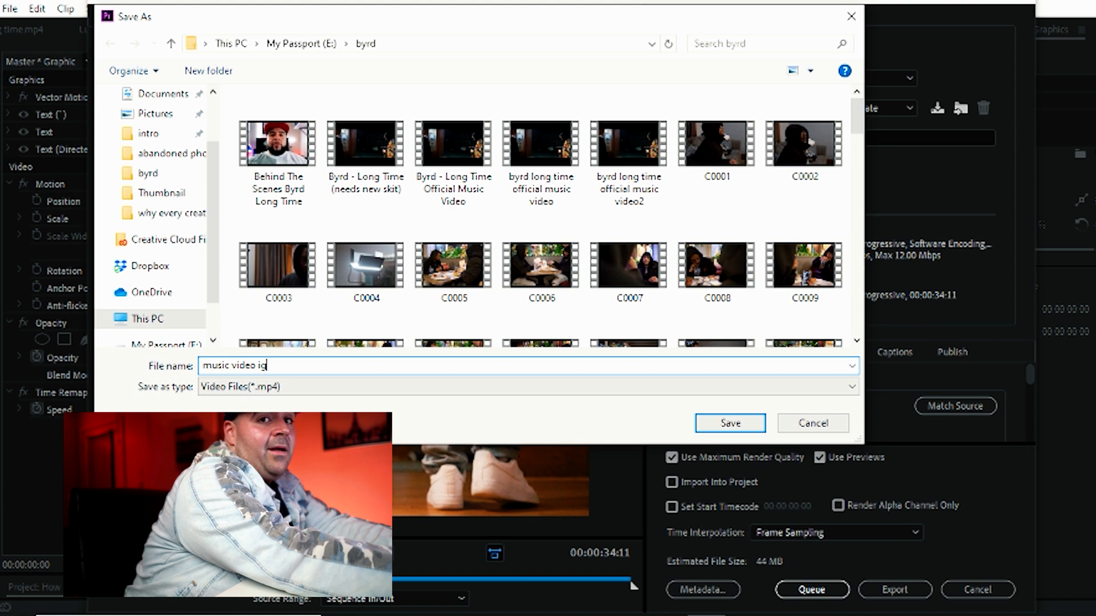
pyautogui.press('Return')
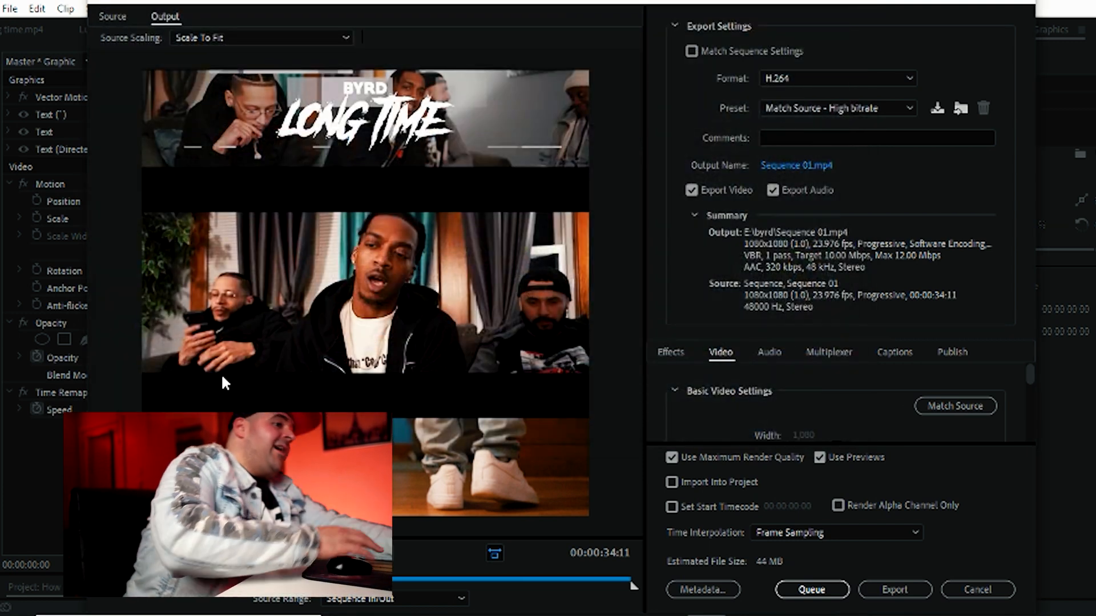
pyautogui.click(902, 581)
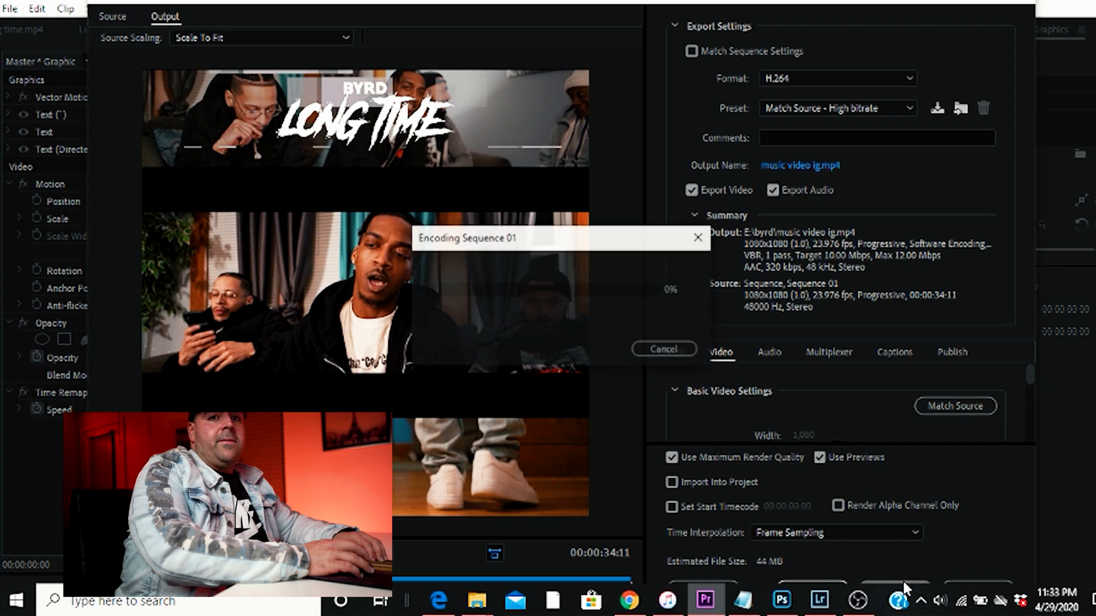